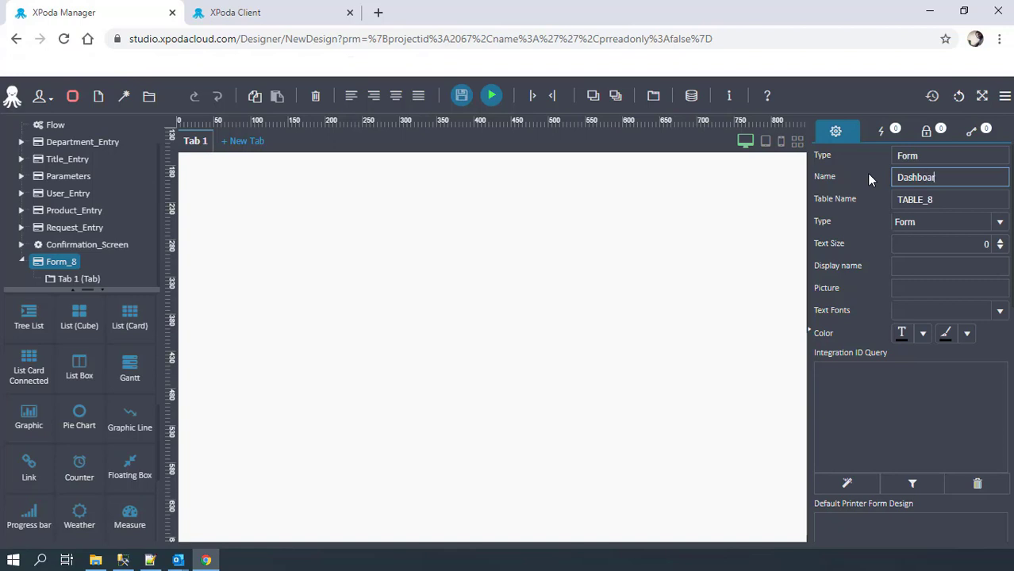
Name the new form Dashboard and clear its table name
key("Tab")
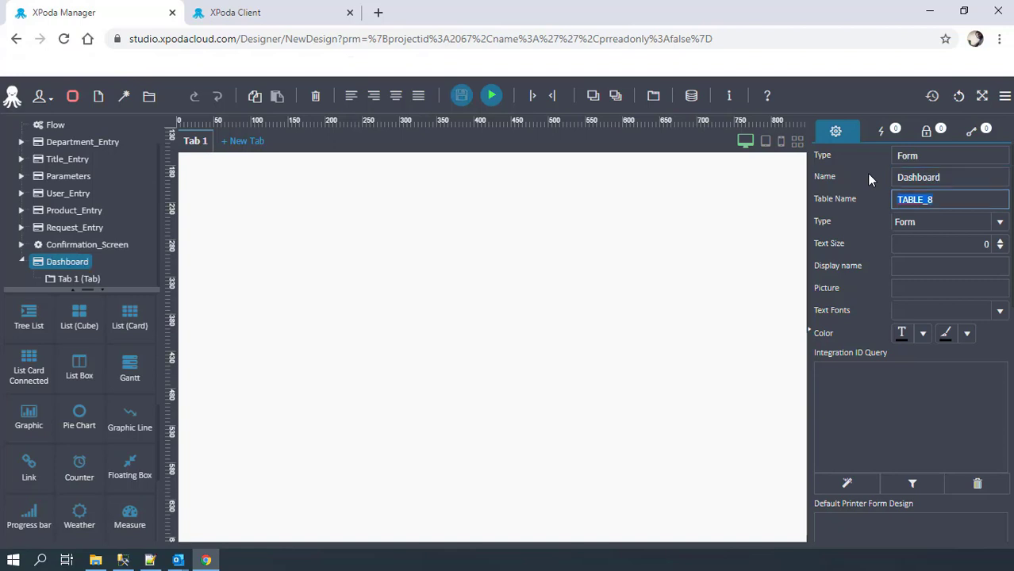
key("BackSpace")
key("Tab")
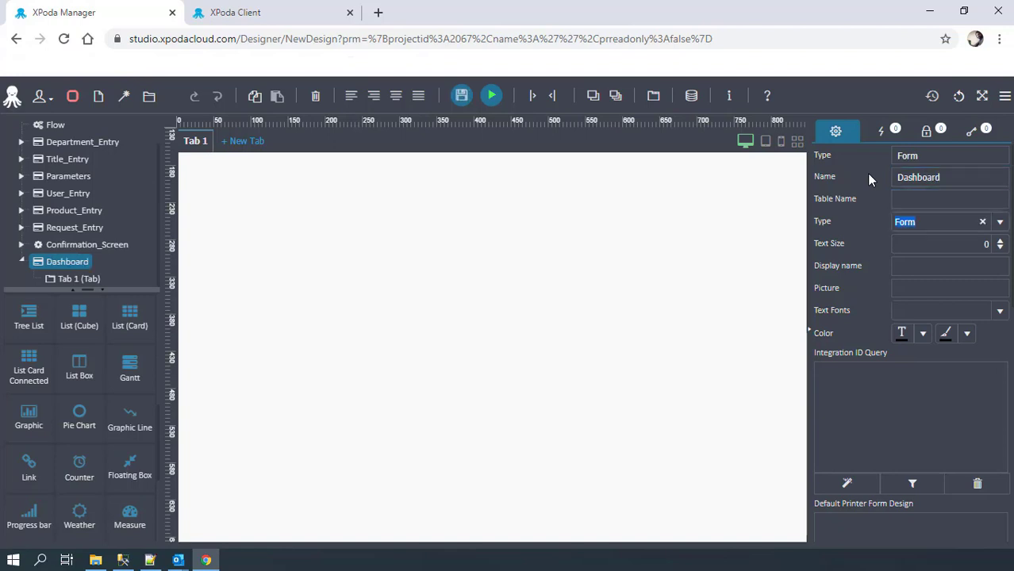
Set the form's type to Rapor and its display name to Dashboard
key("BackSpace")
type("r")
key("Down")
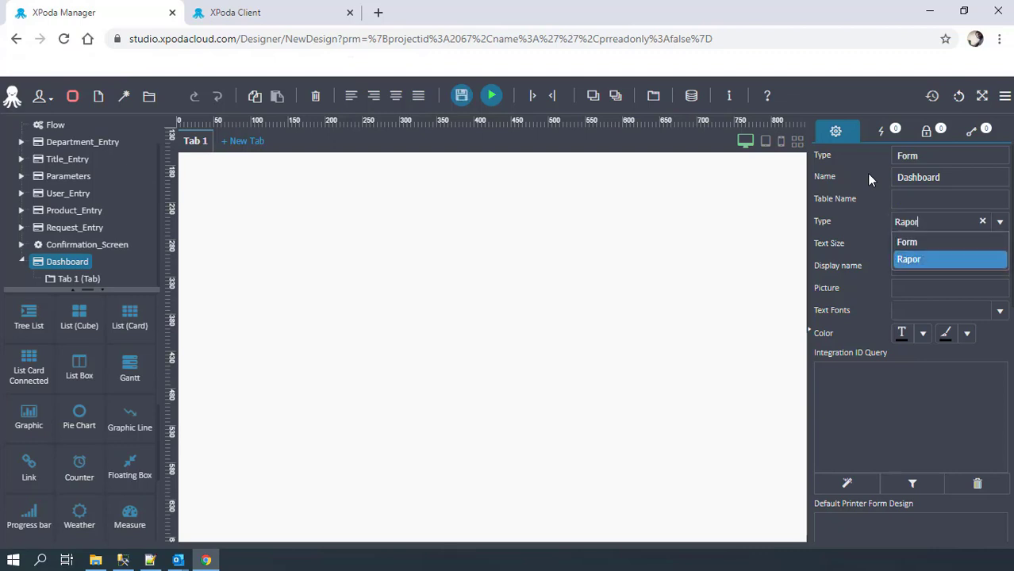
key("Return")
key("Tab")
key("Tab")
key("Tab")
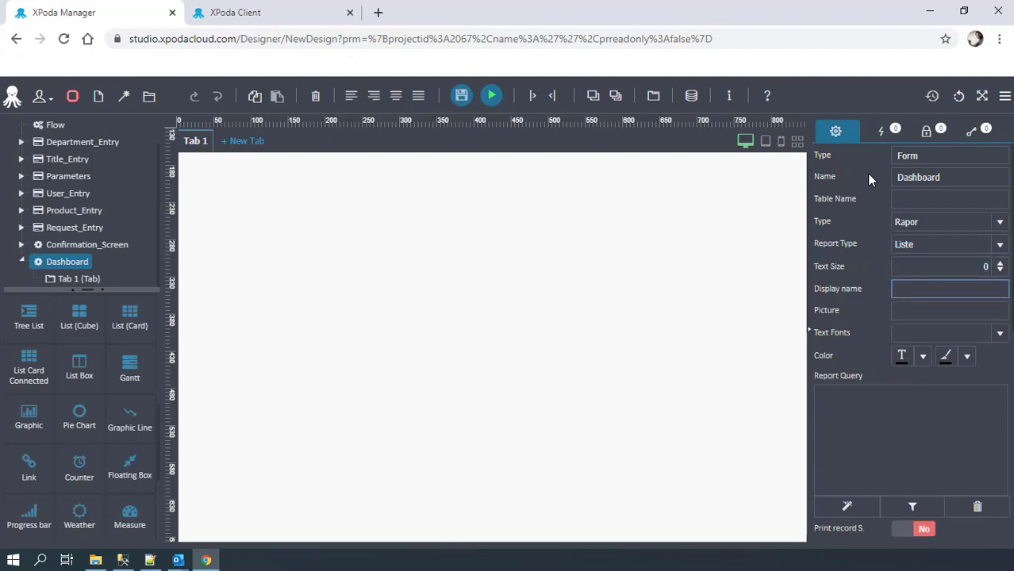
type("Dashboard")
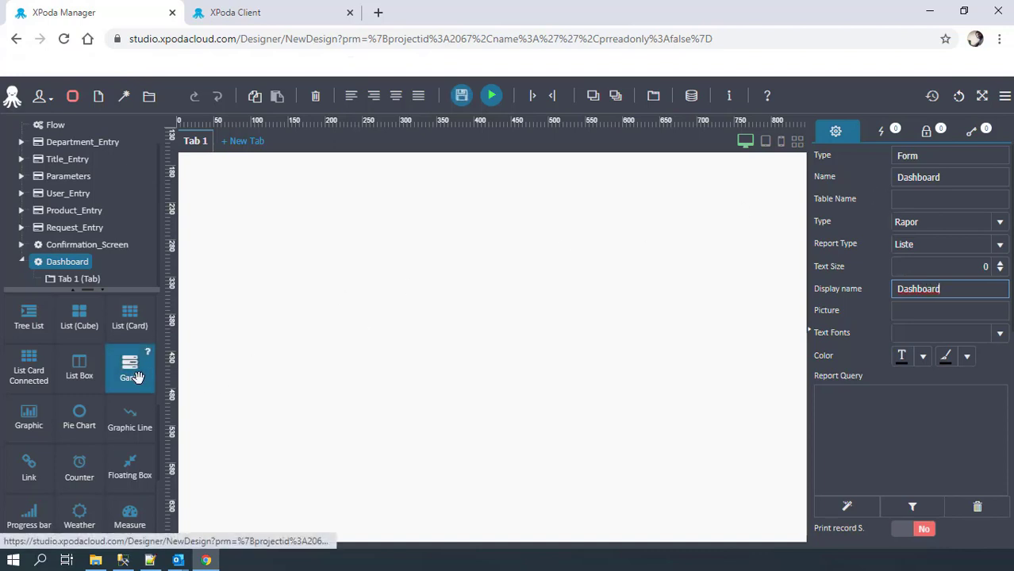
Add a List component to Tab 1, placed in the form's upper-left corner at 6 from the left and 6 from the top
scroll(87, 383, "up", 1)
scroll(86, 382, "up", 3)
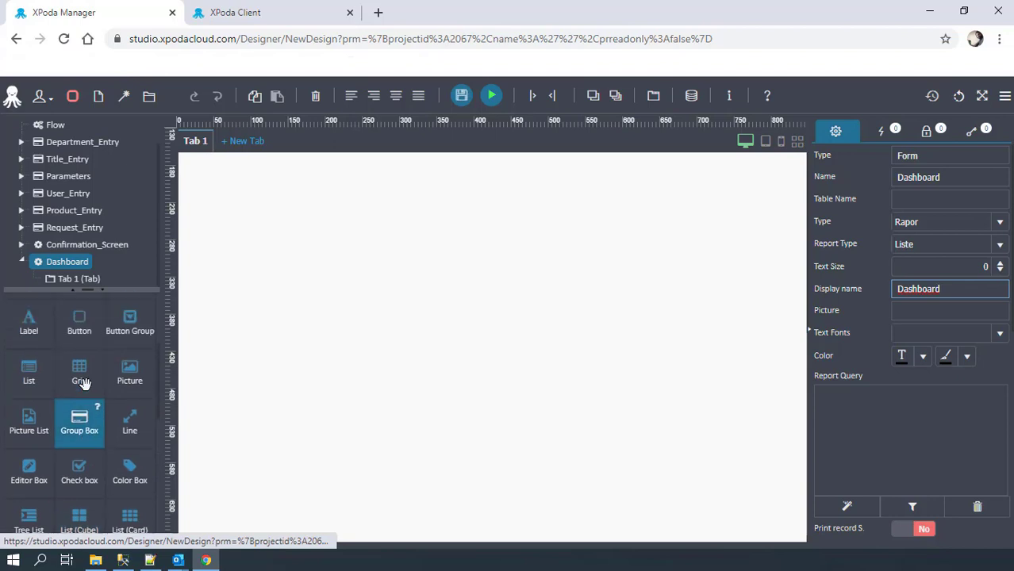
left_click(28, 389)
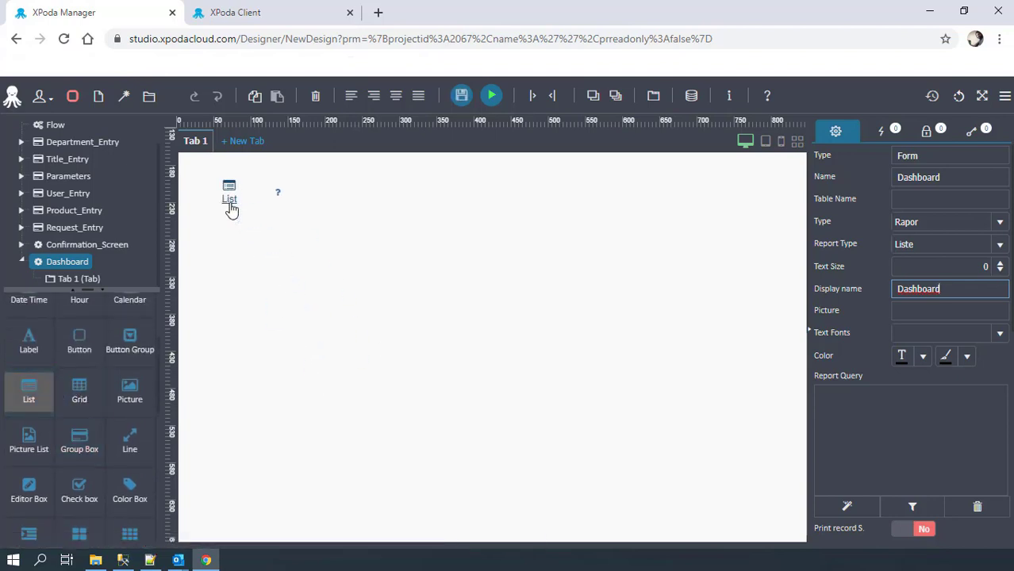
left_click(229, 191)
left_click_drag(222, 174, 196, 163)
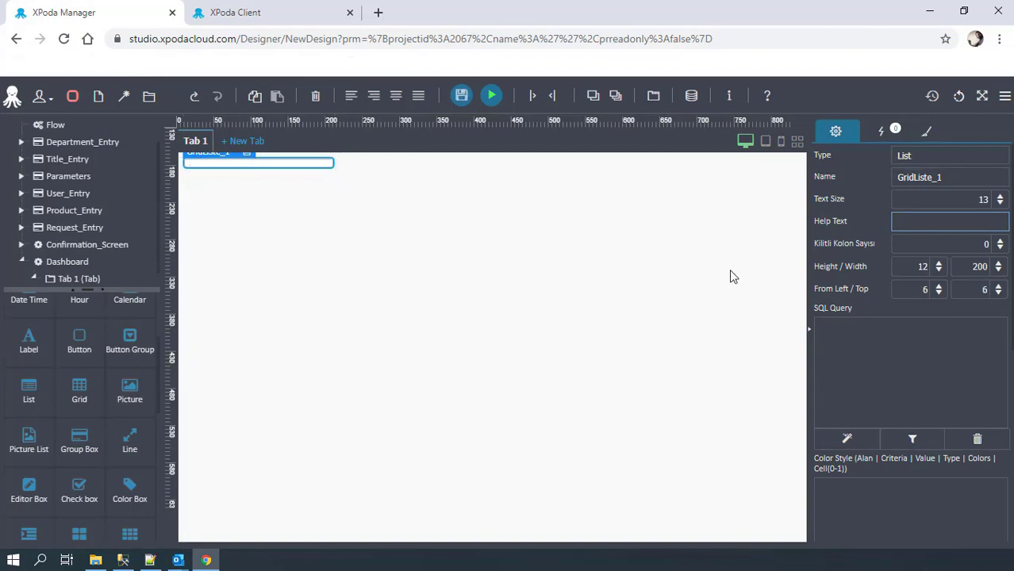
Rename the new list component Request_List
left_click_drag(943, 177, 885, 174)
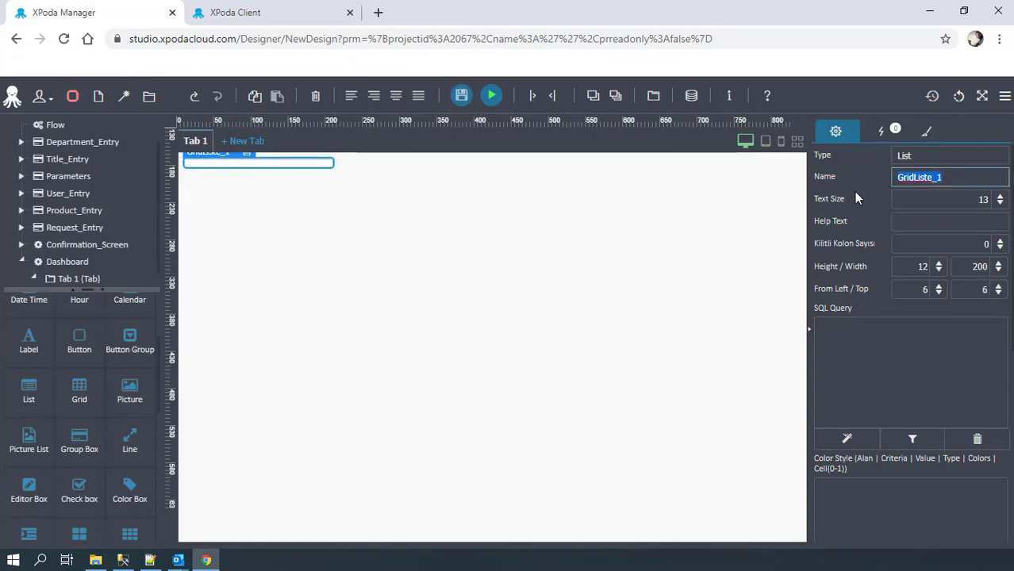
type("Requ")
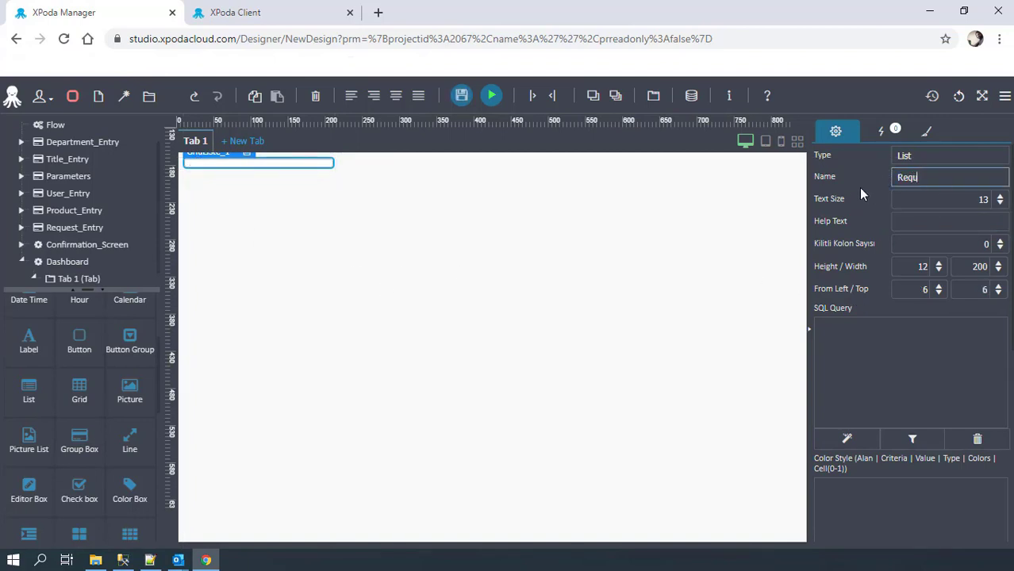
type("est_List")
Set the Request_List component's height to 400 and width to 900
double_click(922, 266)
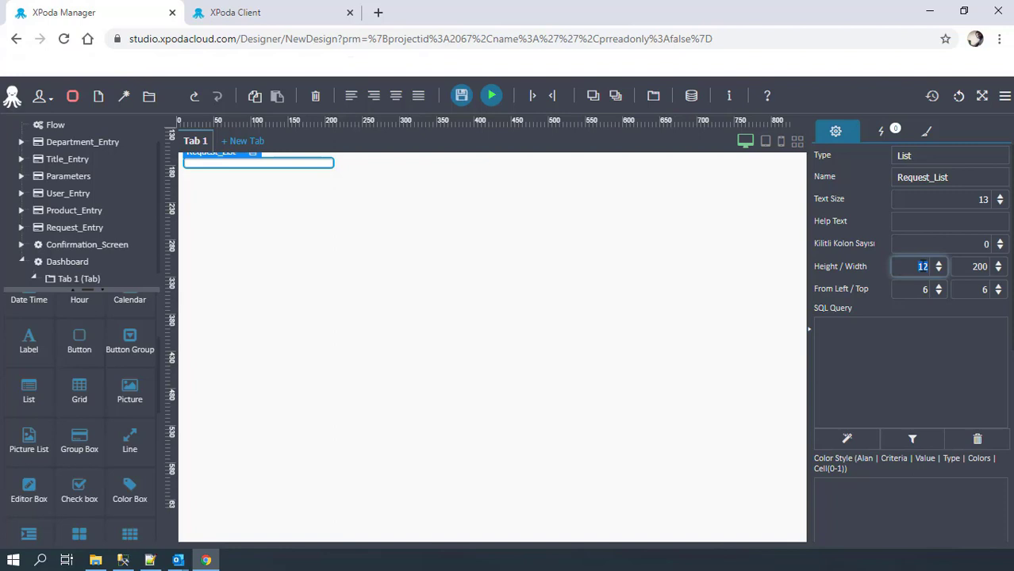
type("400")
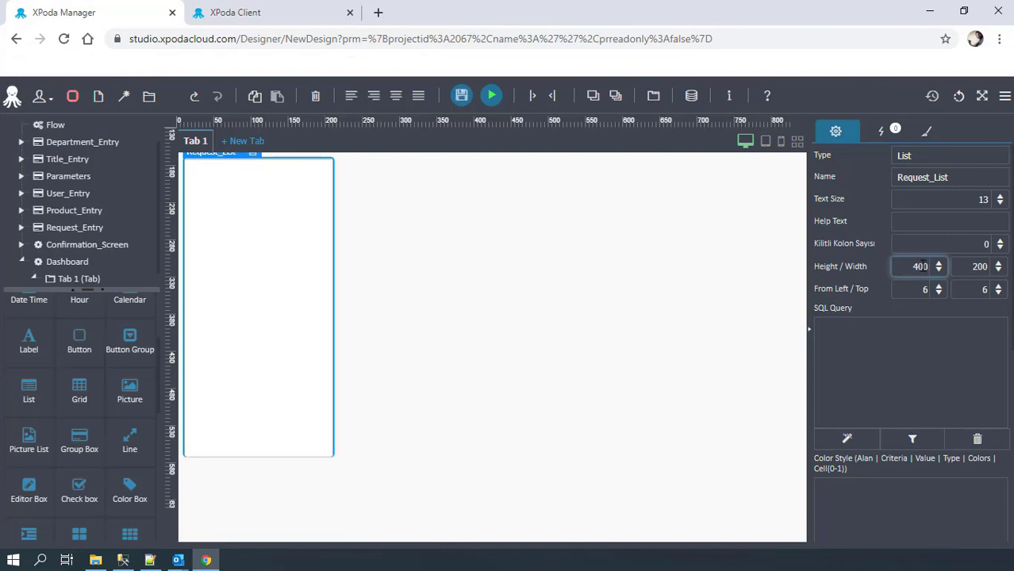
key("Tab")
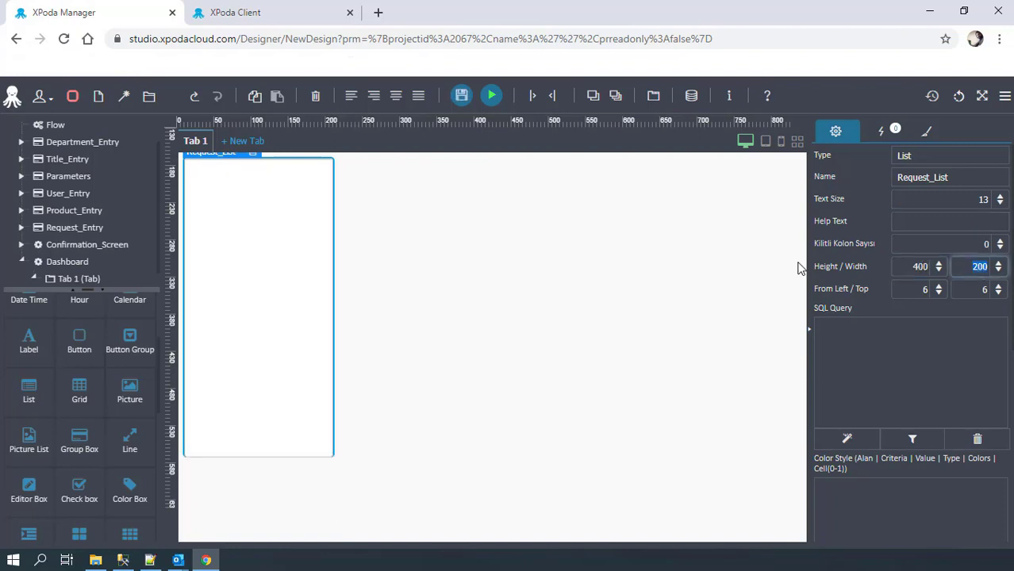
type("900")
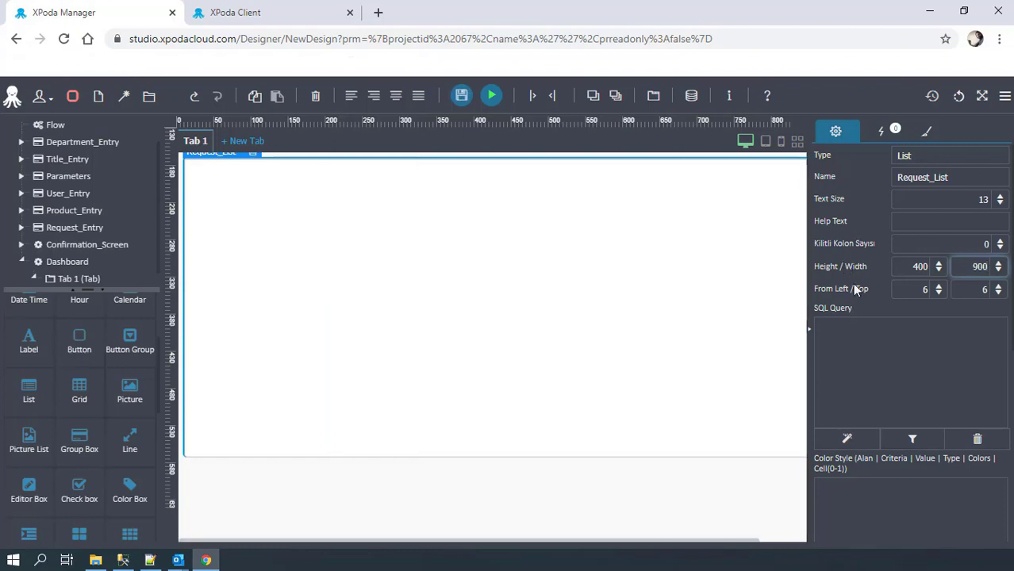
left_click(881, 214)
Open the query builder for the list's SQL query, search the tables for RM_RE and expand RM_REQUESTS
left_click(852, 347)
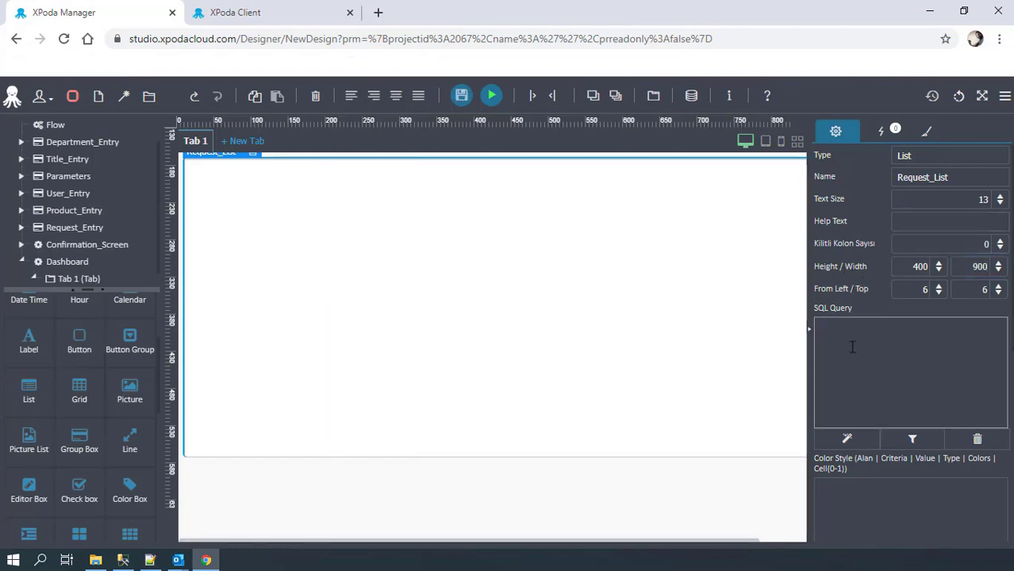
left_click(847, 440)
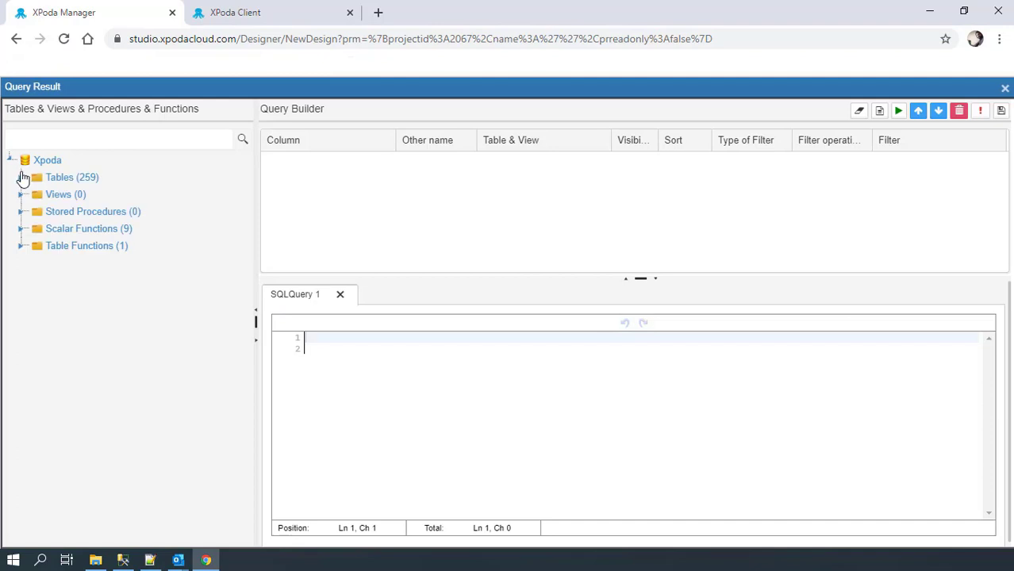
left_click(20, 175)
left_click(28, 141)
type("RM")
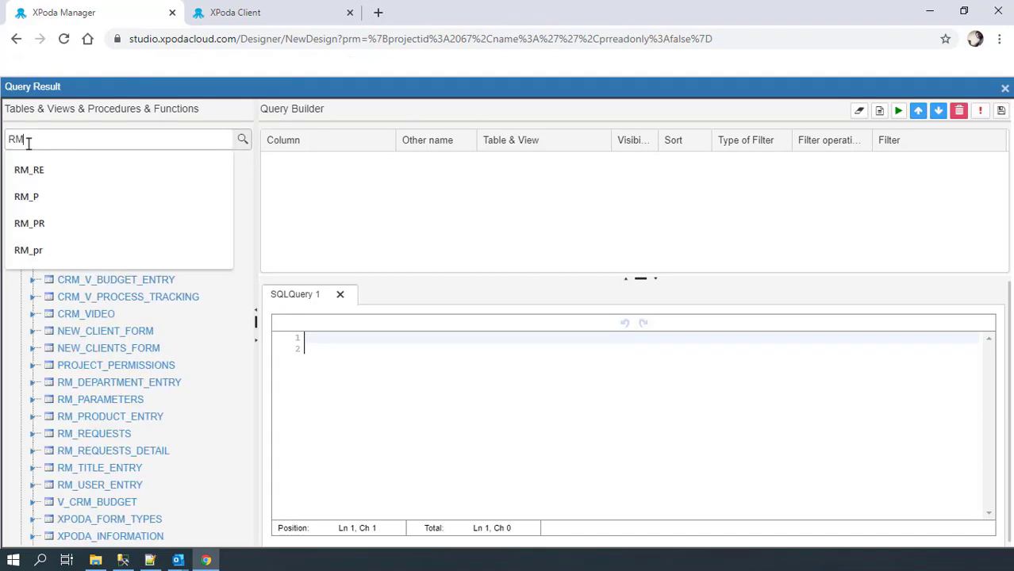
type("_RE")
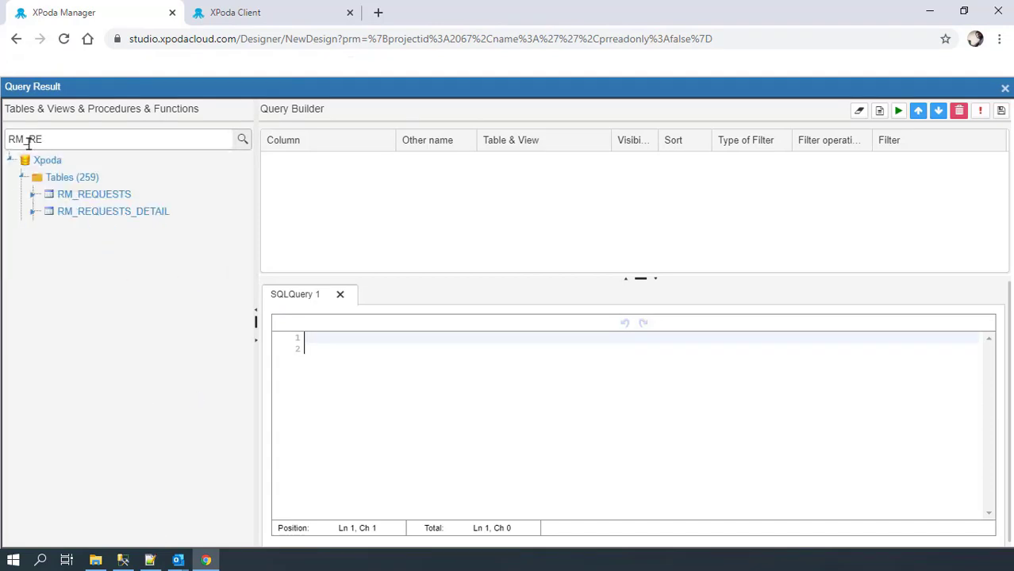
left_click(33, 194)
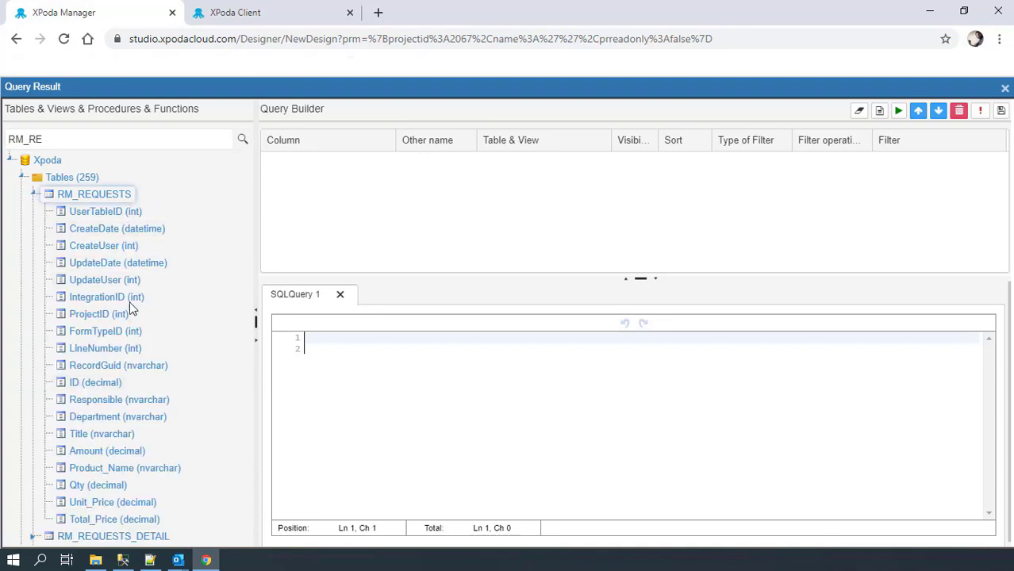
Add the UserTableID, ProjectID, FormTypeID and Amount columns of RM_REQUESTS to the query
left_click_drag(114, 219, 402, 158)
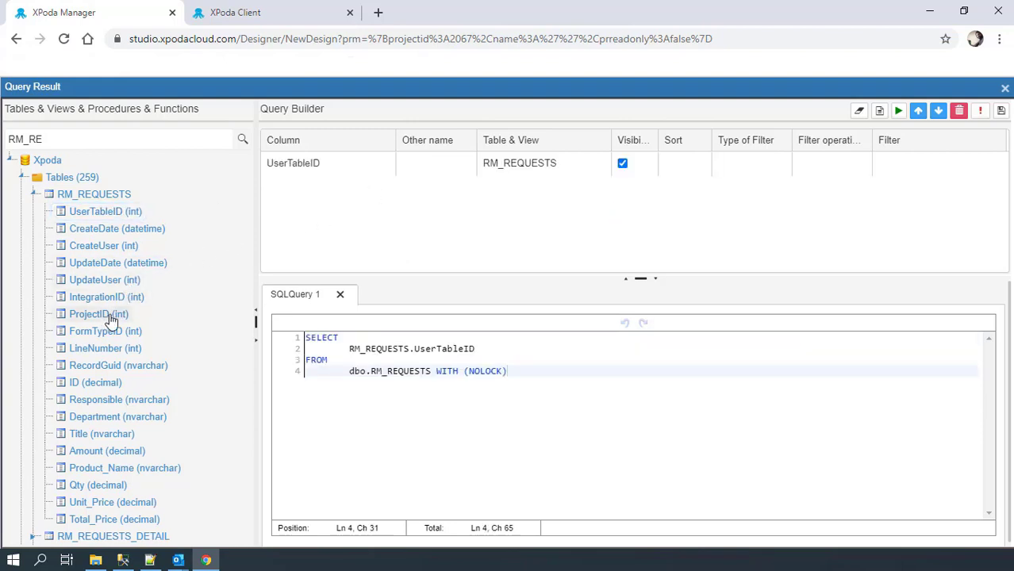
left_click_drag(107, 316, 342, 199)
left_click_drag(106, 331, 326, 240)
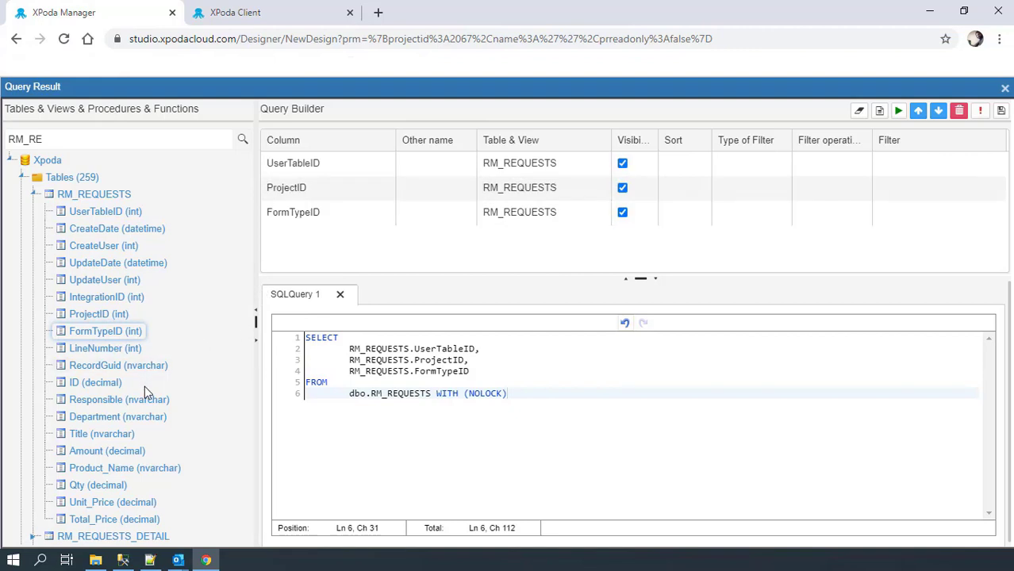
left_click_drag(106, 451, 318, 262)
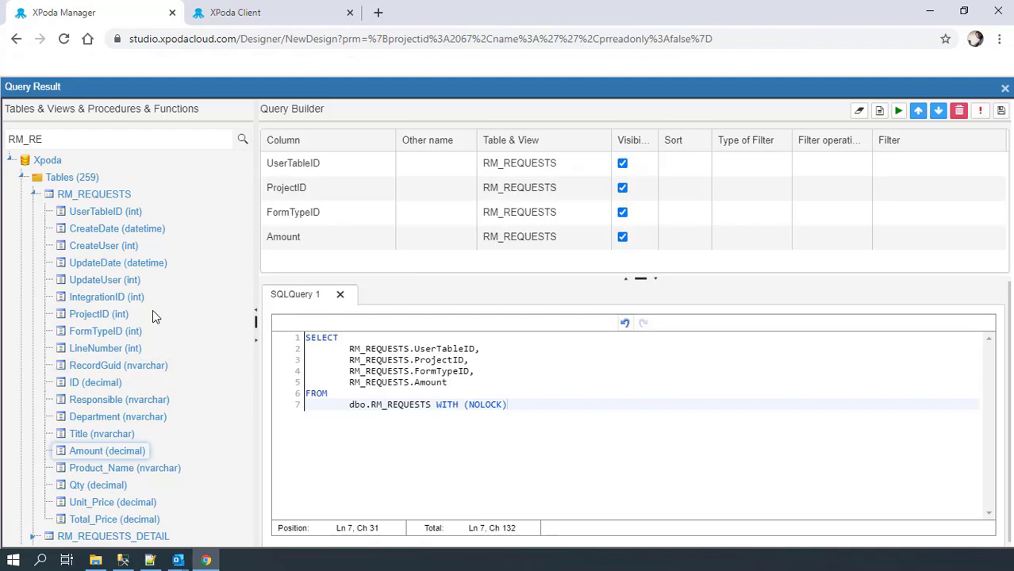
Search the tables for RM_TI and add the Title column of RM_TITLE_ENTRY to the query
key("BackSpace")
key("BackSpace")
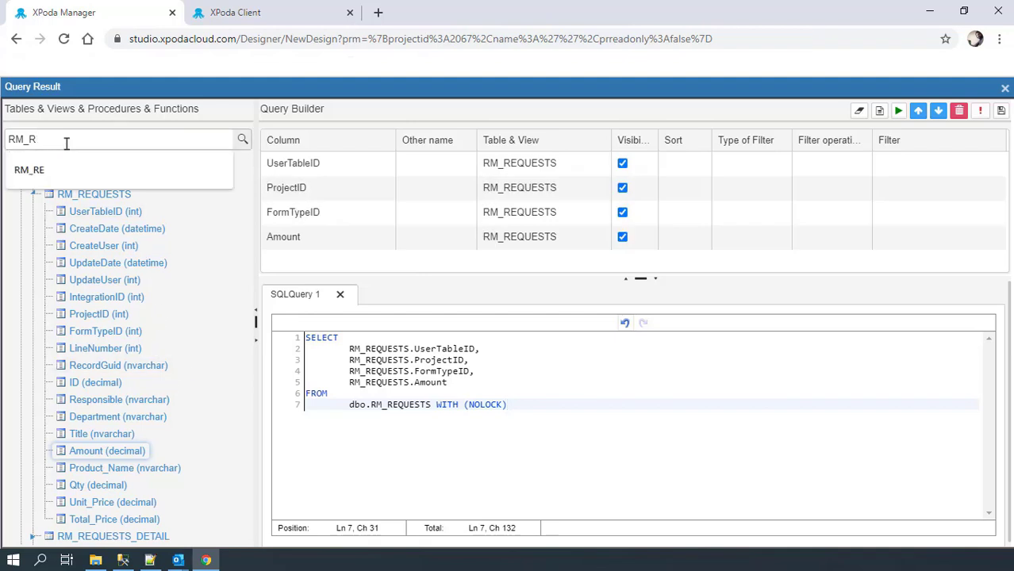
type("TI")
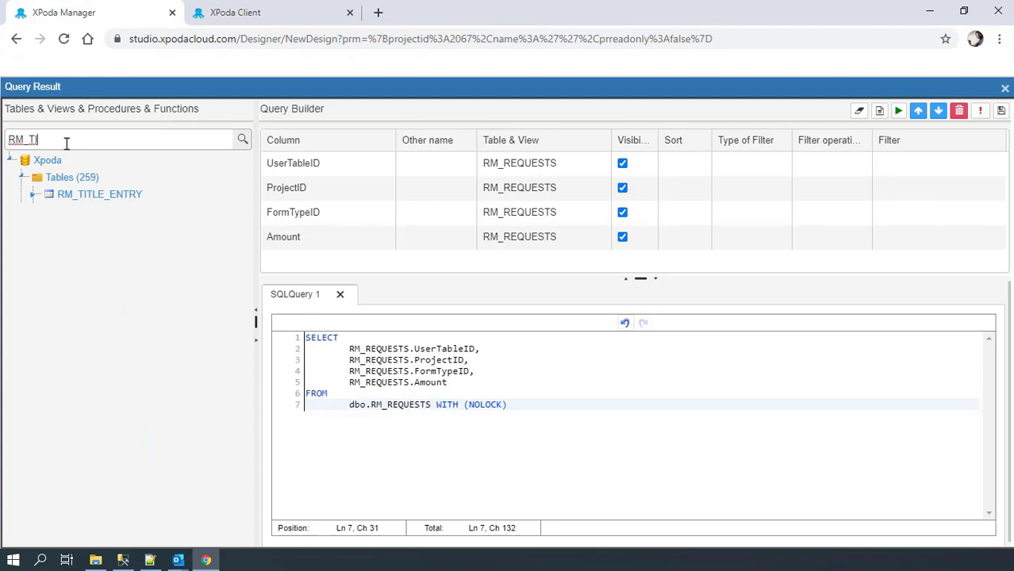
left_click(33, 194)
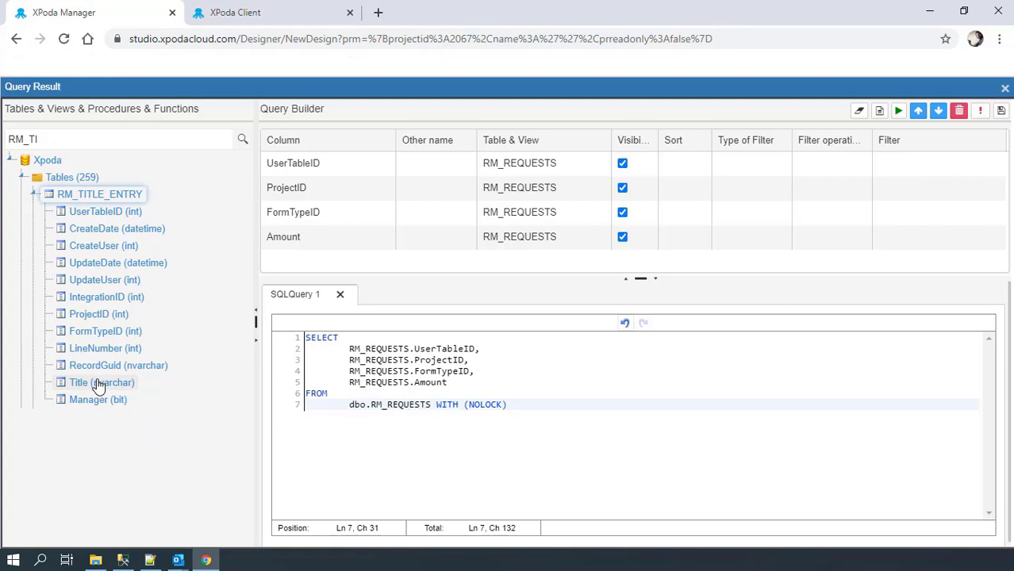
left_click_drag(99, 386, 301, 261)
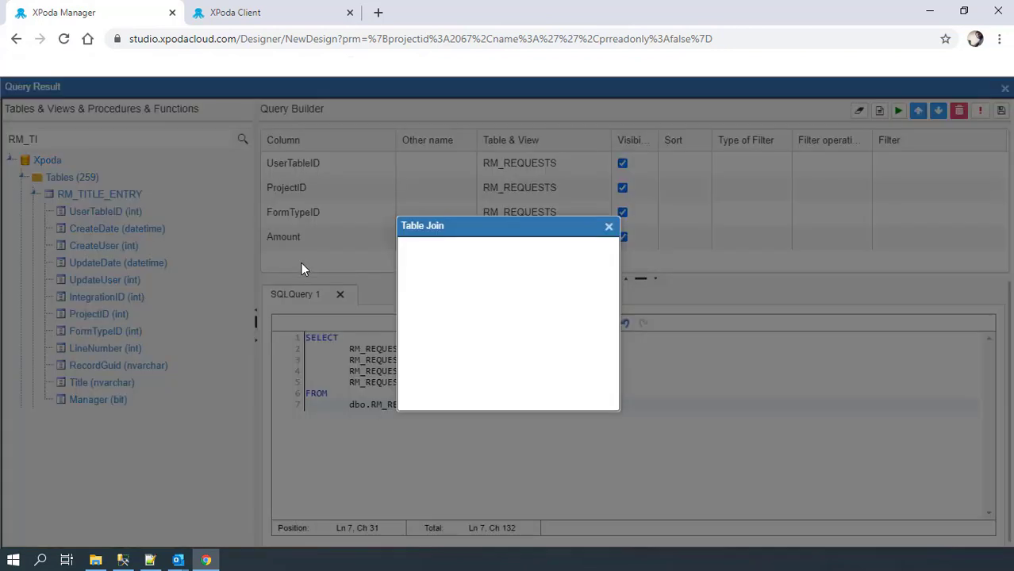
Define the LEFT join to RM_TITLE_ENTRY with master field Title and join field UserTableID, and save it
left_click(467, 311)
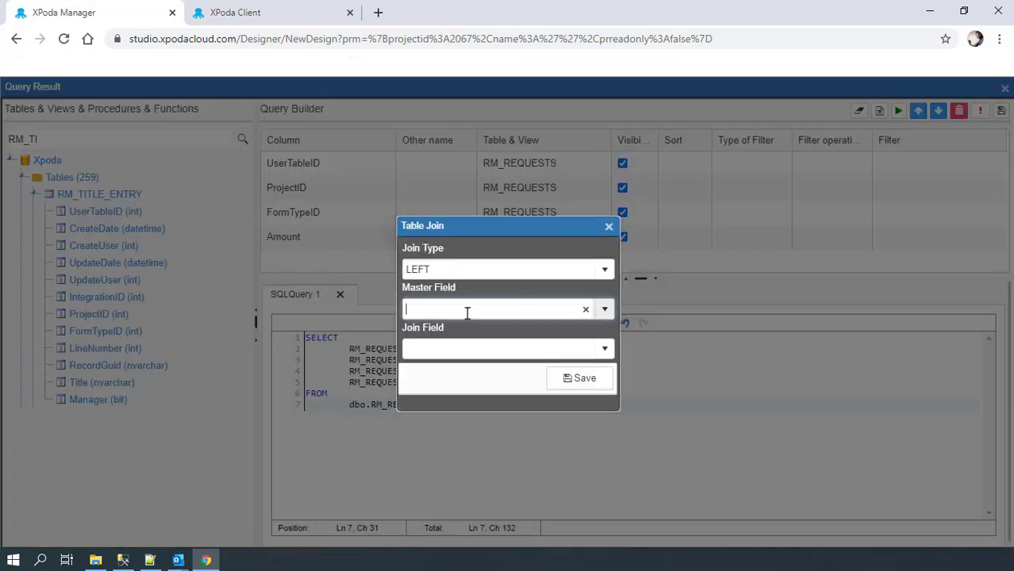
type("ti")
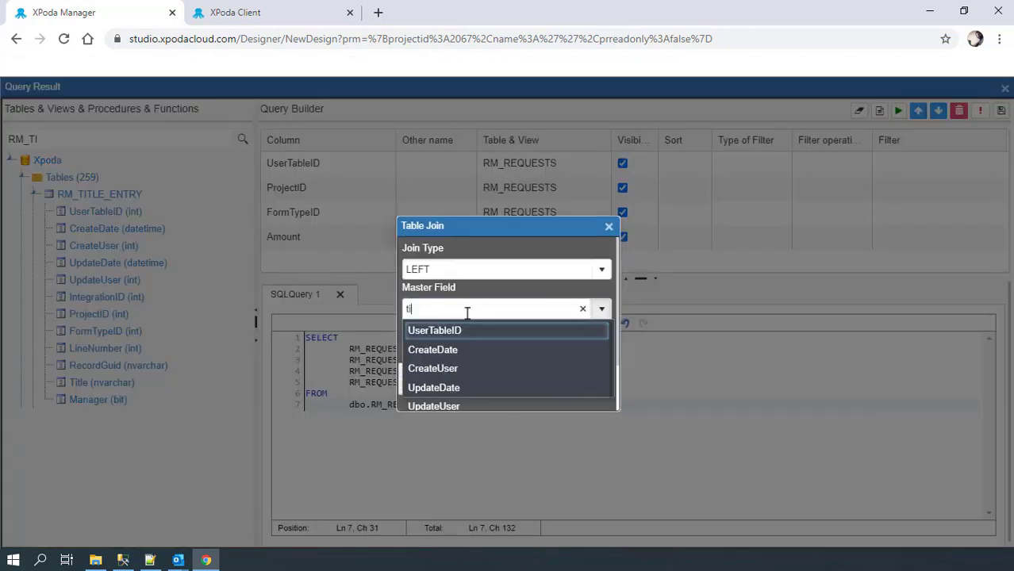
left_click(424, 370)
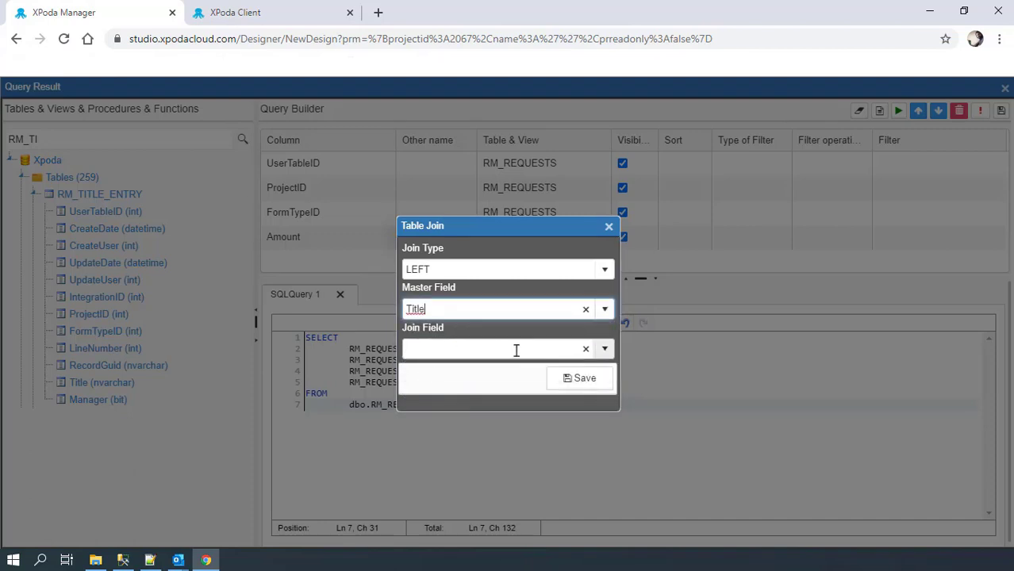
left_click(597, 349)
left_click(505, 273)
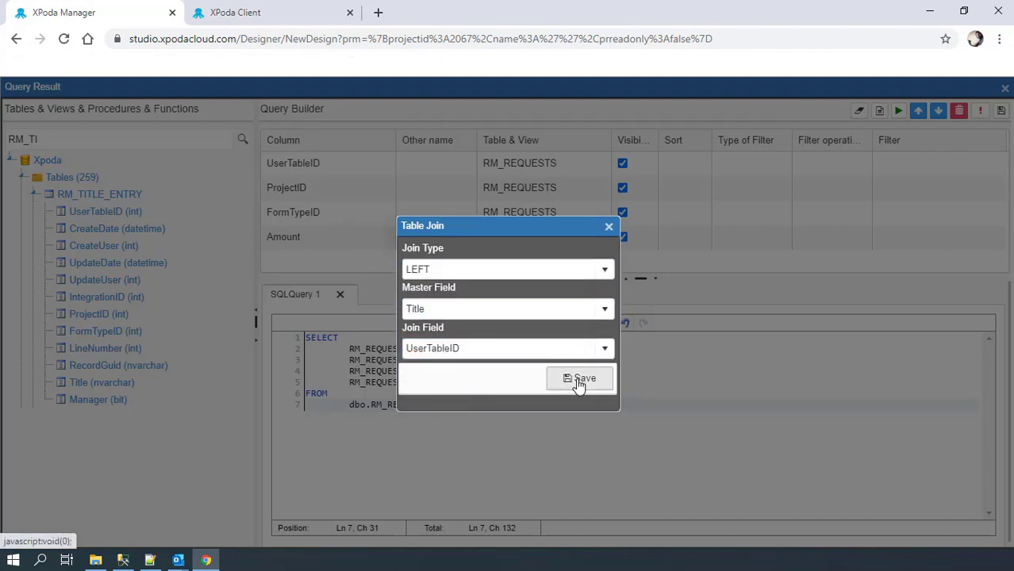
left_click(578, 380)
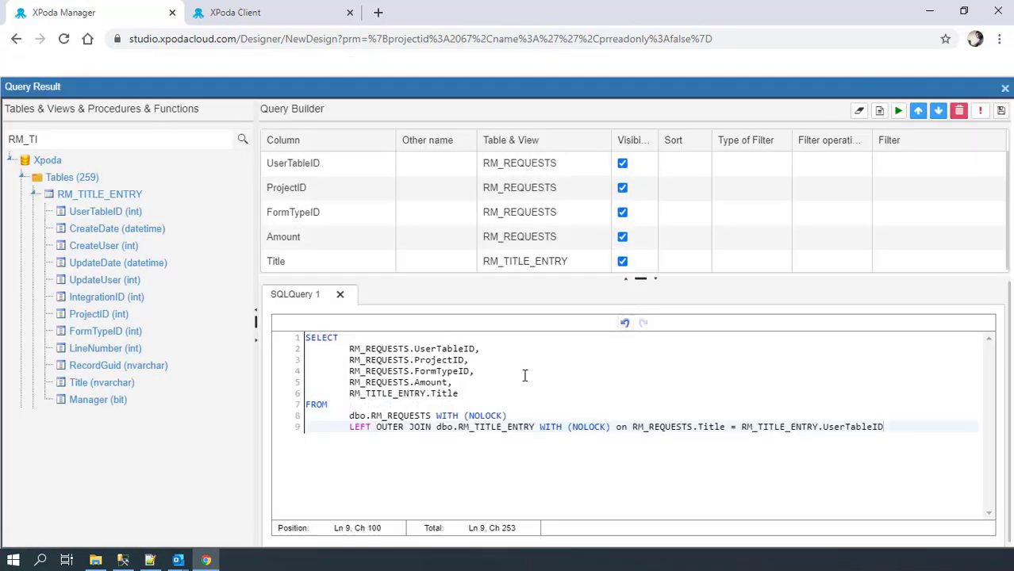
Search the tables for RM_DE and add the Department column of RM_DEPARTMENT_ENTRY to the query
left_click(82, 143)
key("BackSpace")
type("DE")
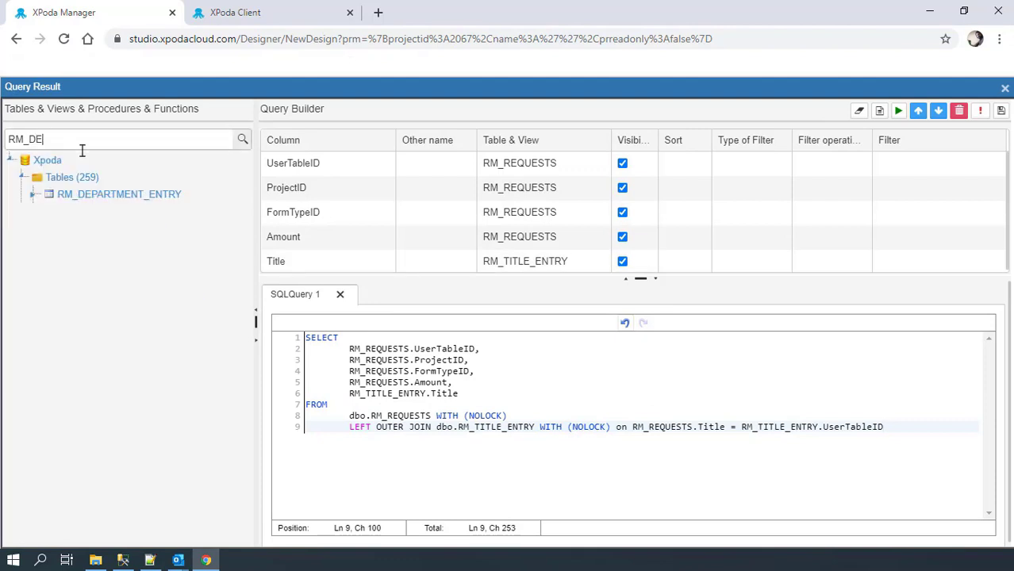
left_click(33, 195)
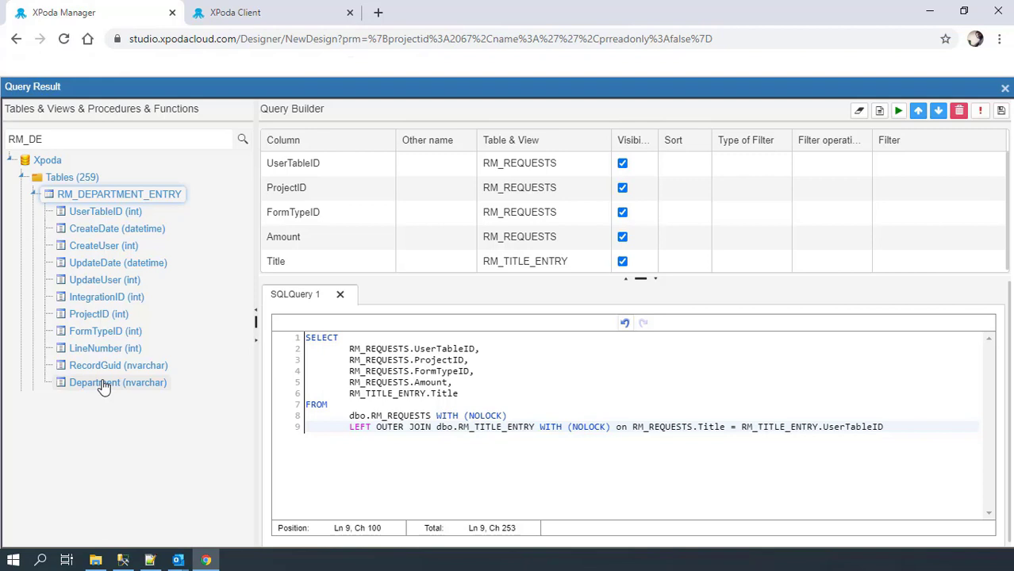
left_click_drag(103, 387, 327, 249)
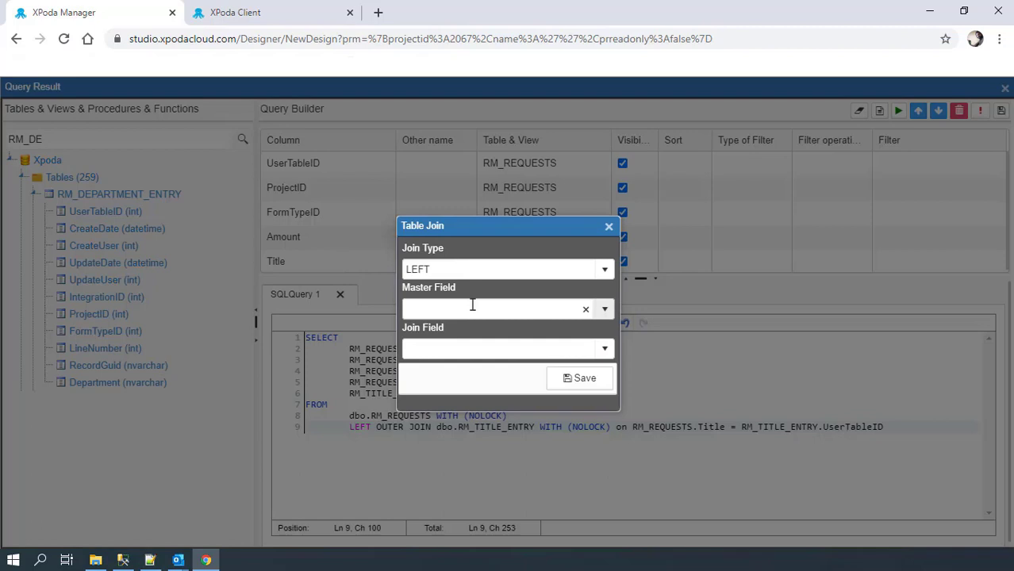
Define the LEFT join to RM_DEPARTMENT_ENTRY with master field Department and join field UserTableID, and save it
left_click(472, 304)
type("de")
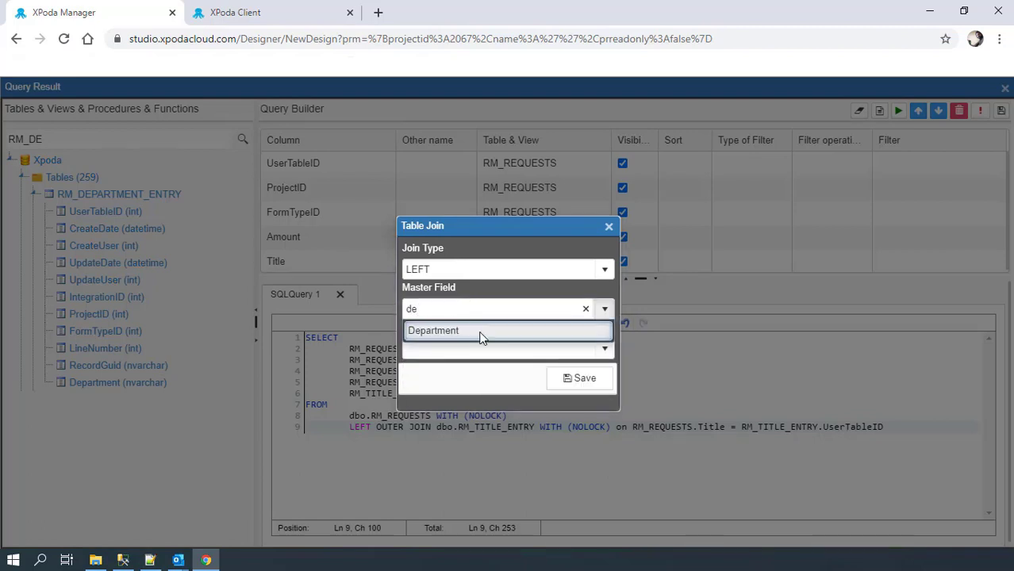
left_click(486, 330)
left_click(605, 349)
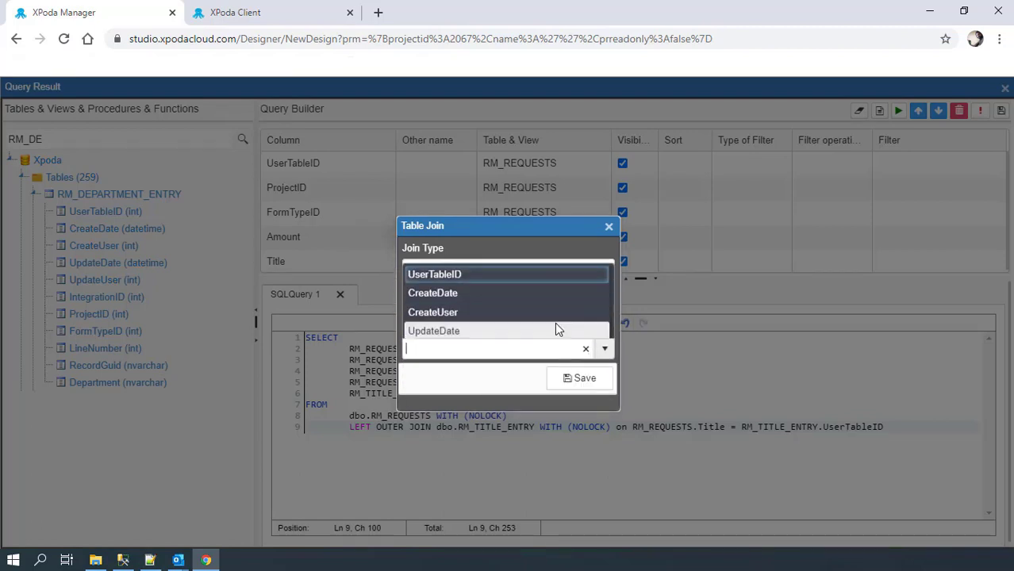
left_click(503, 274)
left_click(573, 378)
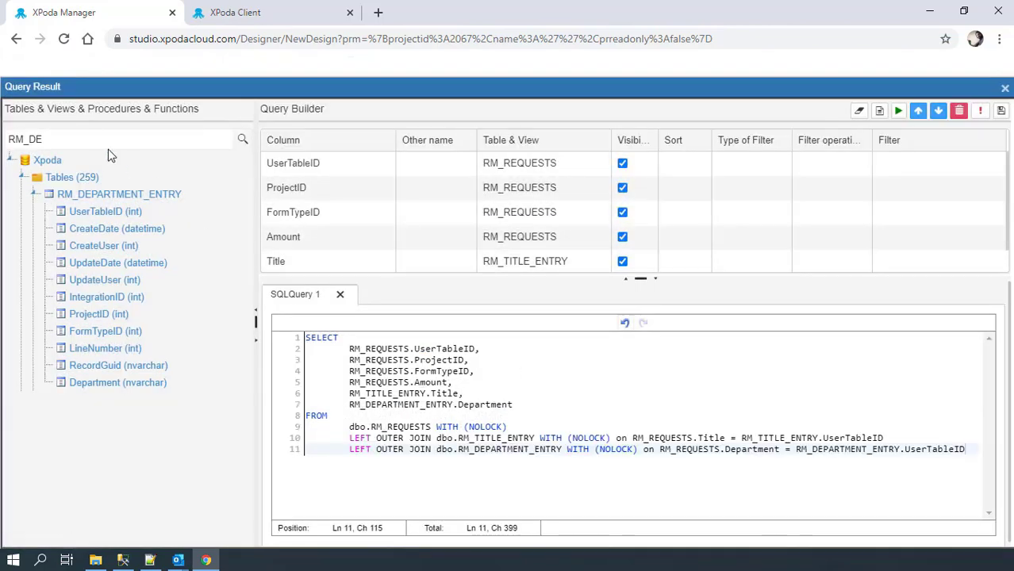
Search the tables for CLI and add the UserFullName column of XPODA_CLIENT_USERS to the query
double_click(92, 140)
type("CLI")
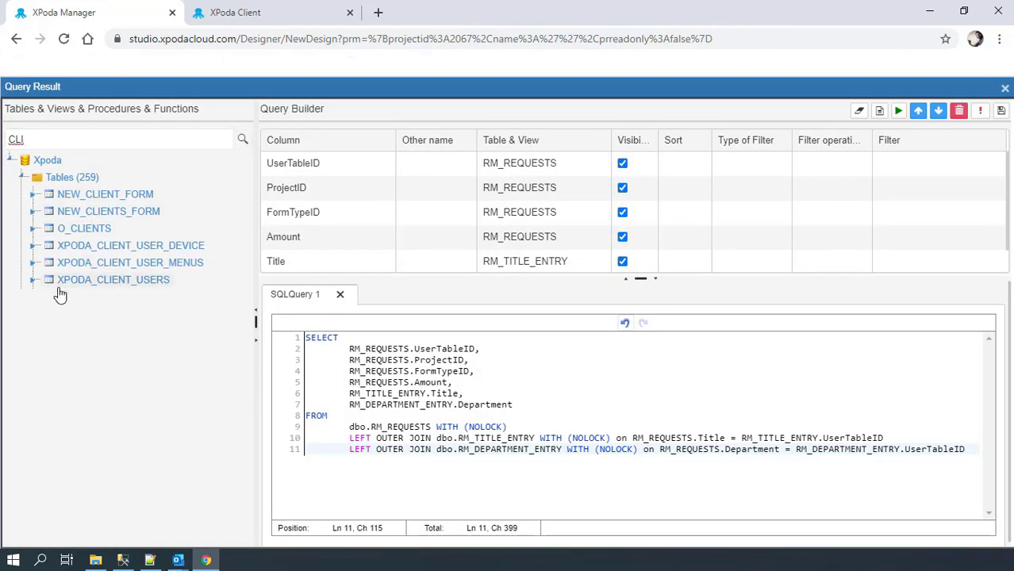
left_click(32, 281)
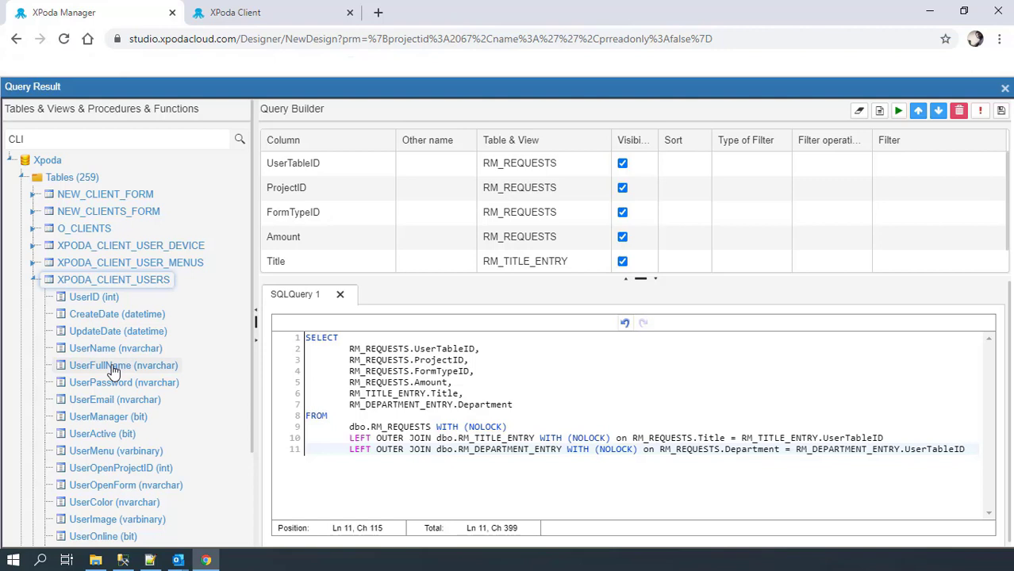
left_click_drag(114, 371, 365, 249)
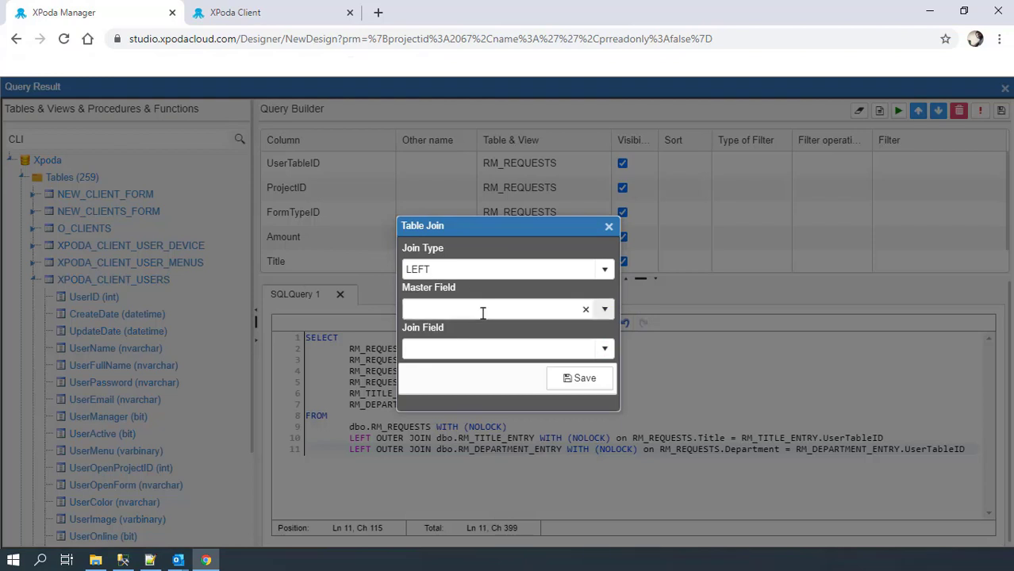
Define the LEFT join to XPODA_CLIENT_USERS with master field Responsible and join field UserID, and save it
left_click(482, 309)
type("re")
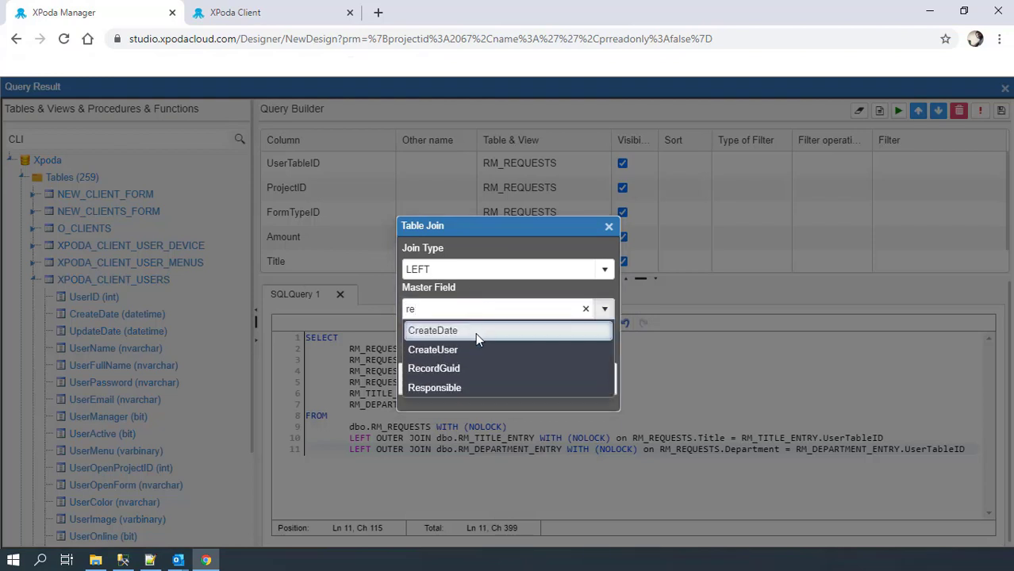
left_click(464, 388)
left_click(605, 349)
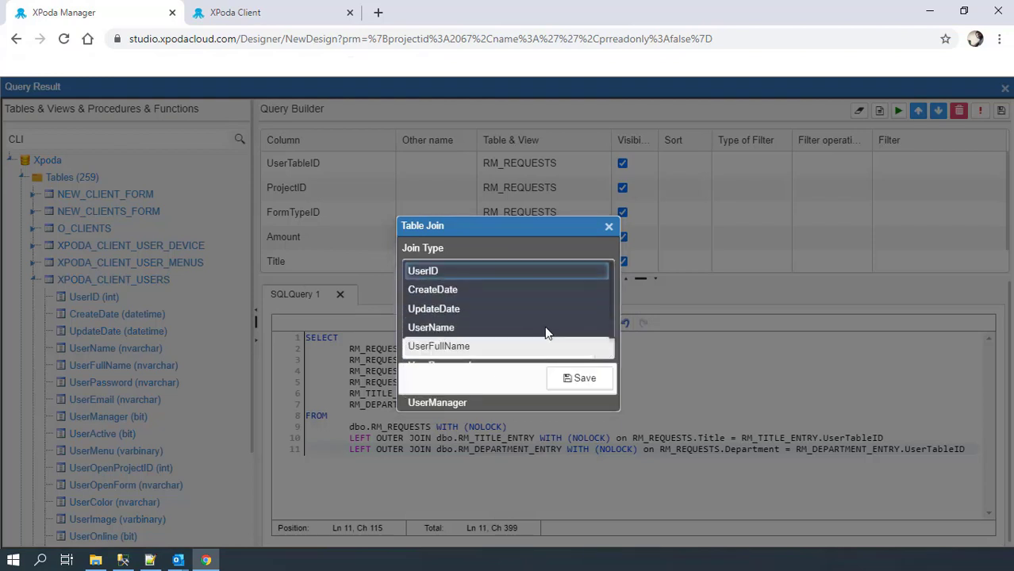
left_click(478, 274)
left_click(565, 379)
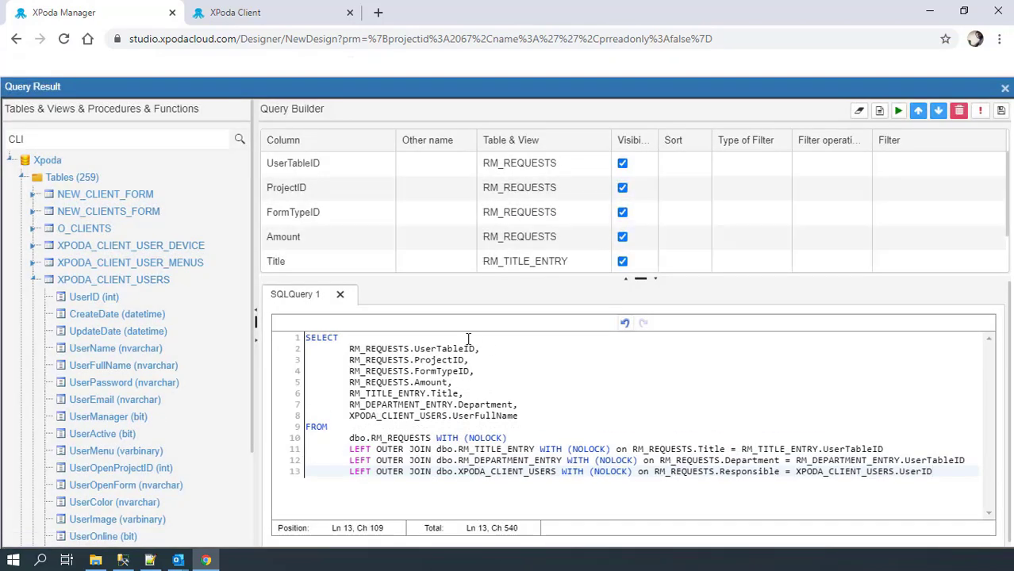
Search the tables for WO and add the FlowProses column of XPODA_WORK_FLOWS to the query
double_click(74, 138)
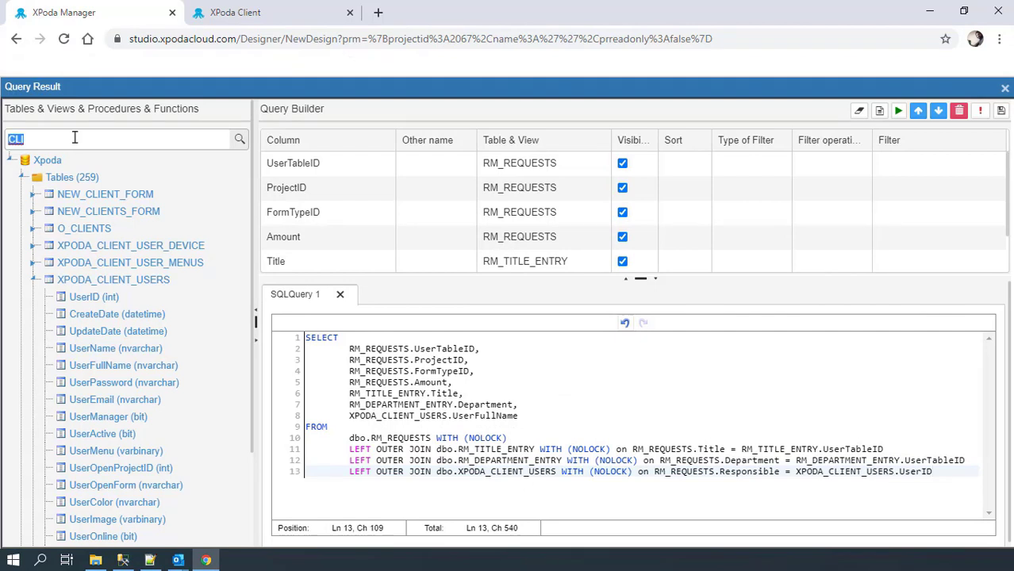
type("WO")
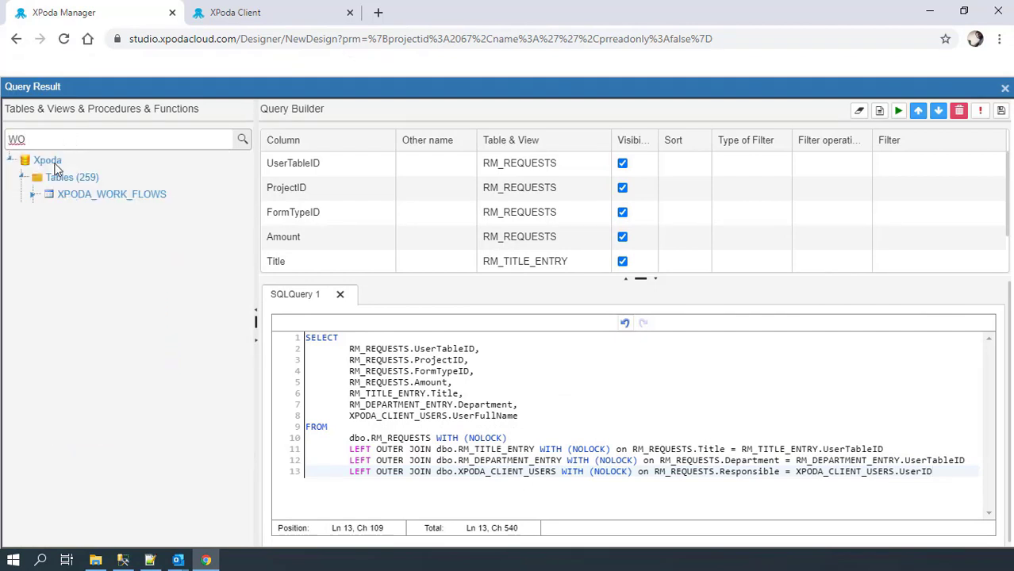
left_click(32, 195)
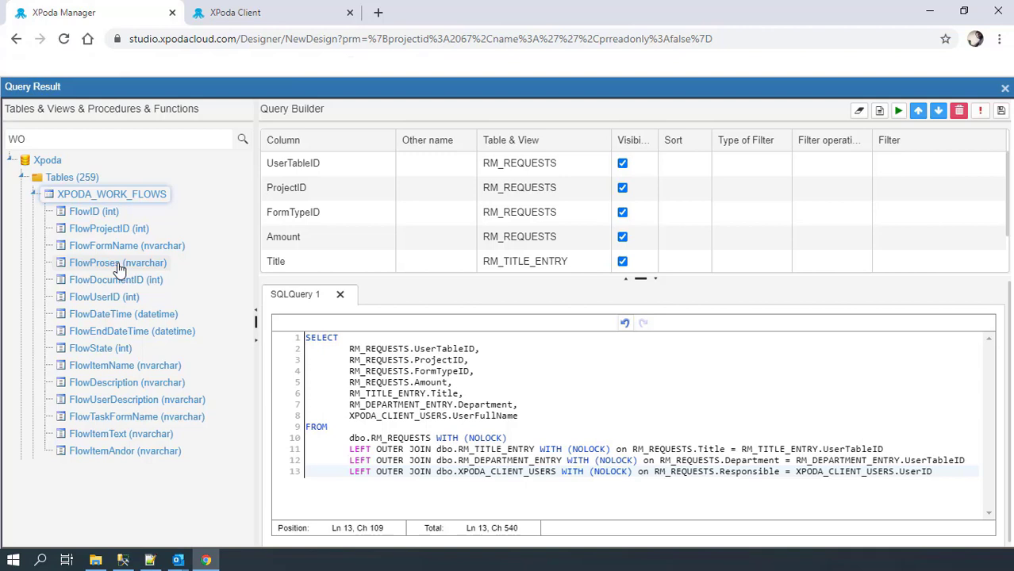
left_click_drag(119, 270, 401, 262)
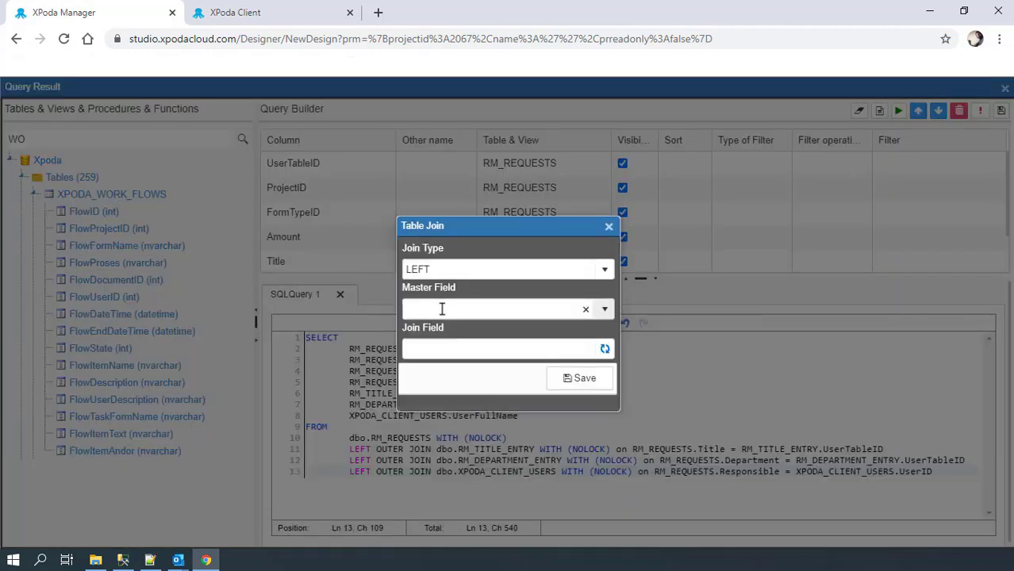
Define the LEFT join to XPODA_WORK_FLOWS with master field UserTableID and join field FlowDocumentID, and save it
left_click(499, 317)
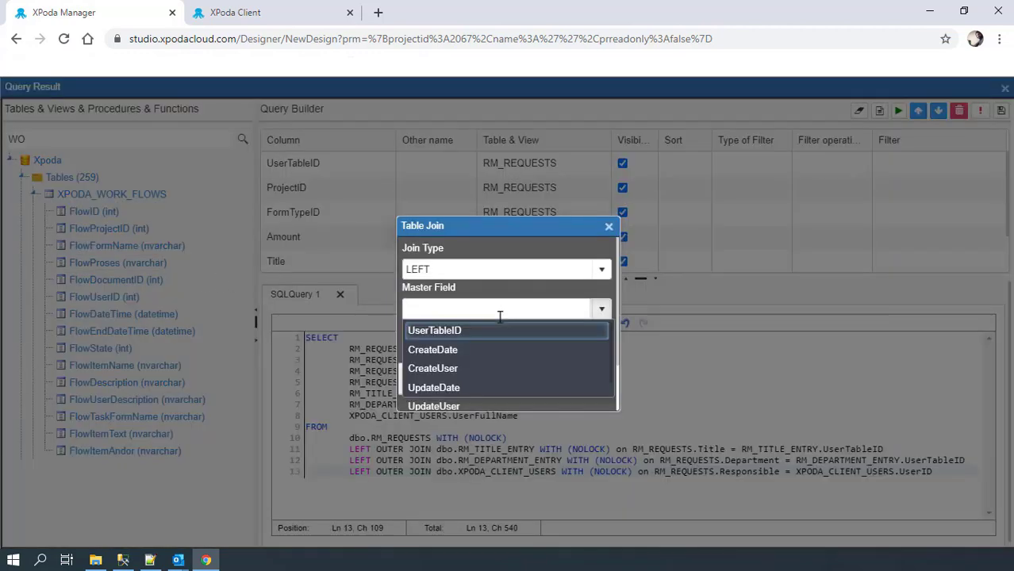
key("Return")
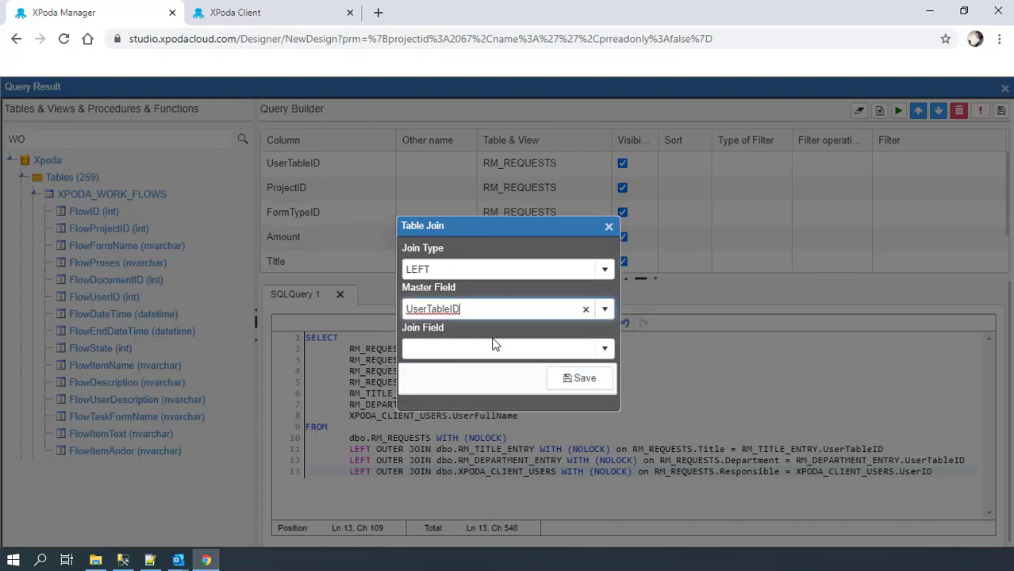
left_click(491, 354)
type("do")
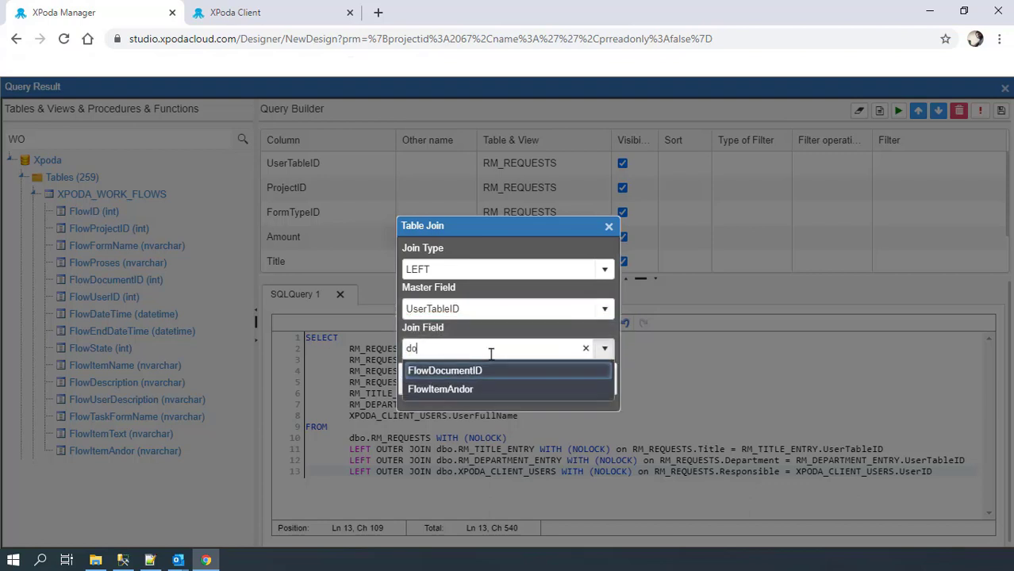
left_click(476, 370)
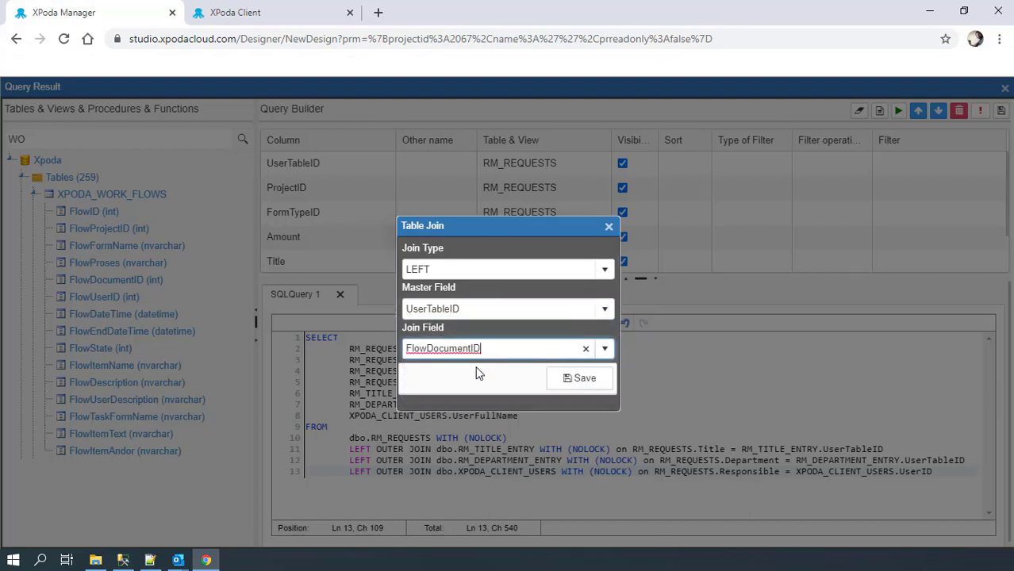
left_click(585, 381)
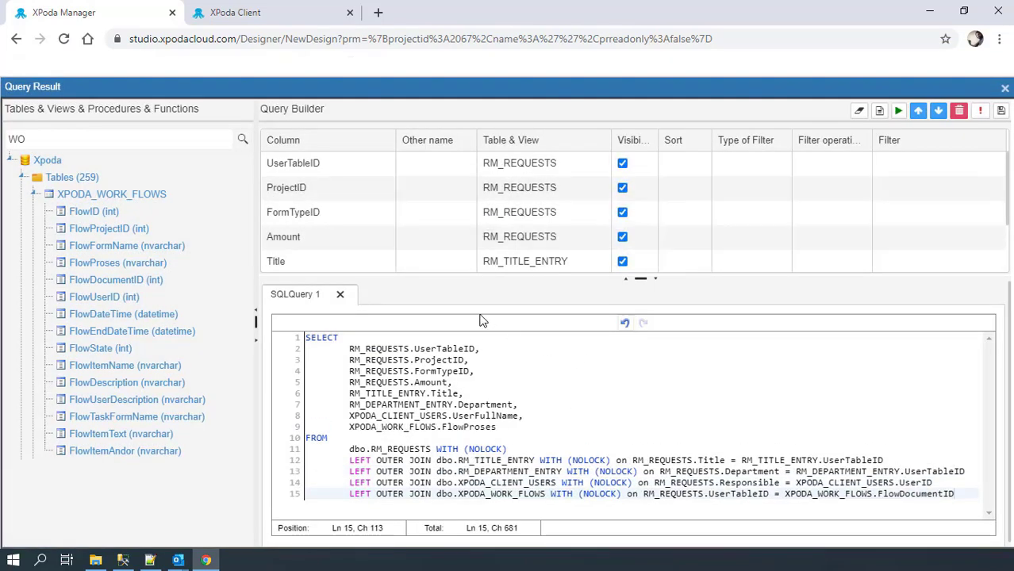
Add the FlowItemText column of XPODA_WORK_FLOWS to the query and move the Amount column down three rows, below UserFullName
scroll(370, 257, "down", 2)
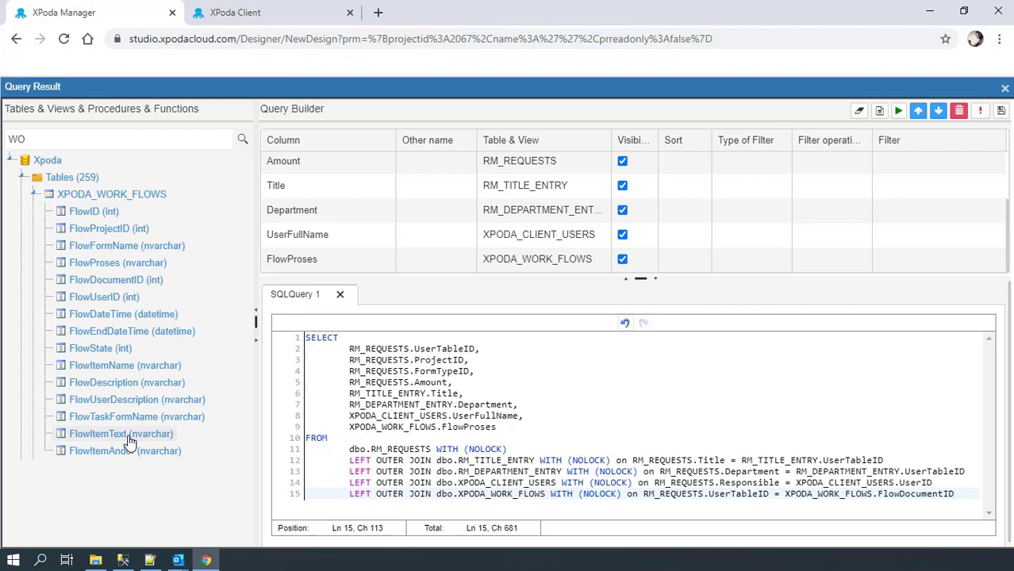
left_click_drag(130, 441, 375, 235)
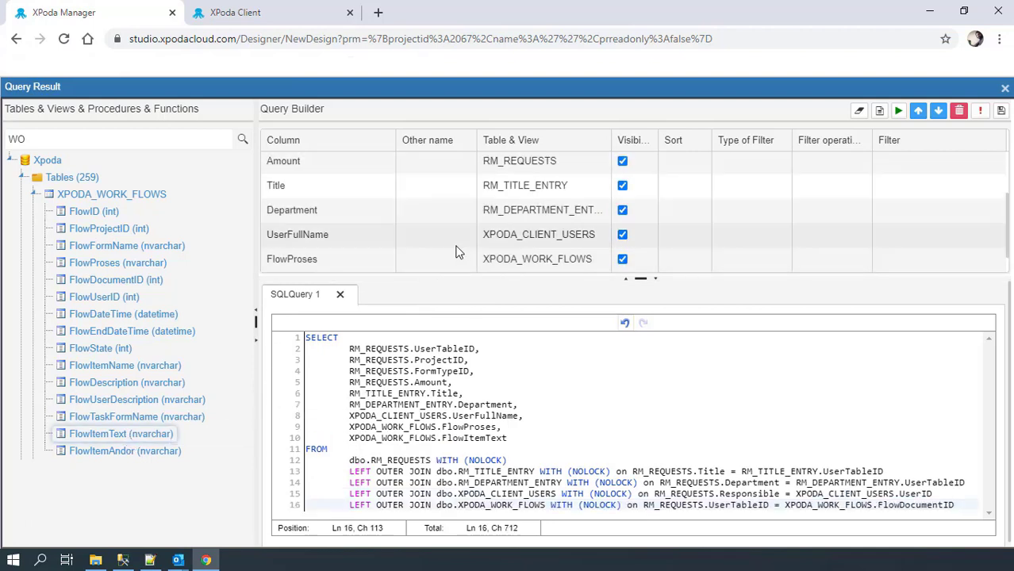
scroll(456, 252, "up", 1)
left_click(430, 244)
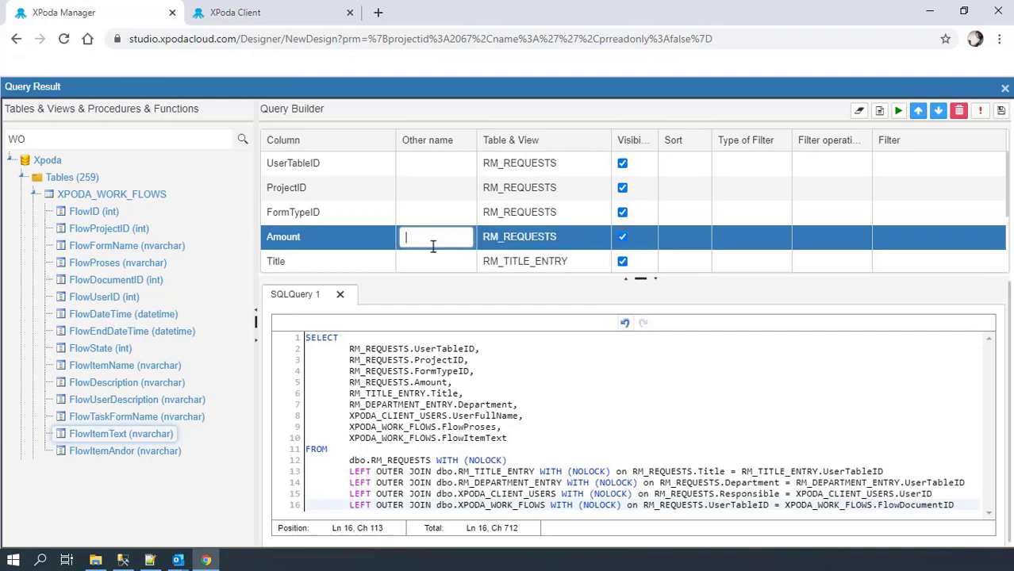
scroll(637, 191, "down", 1)
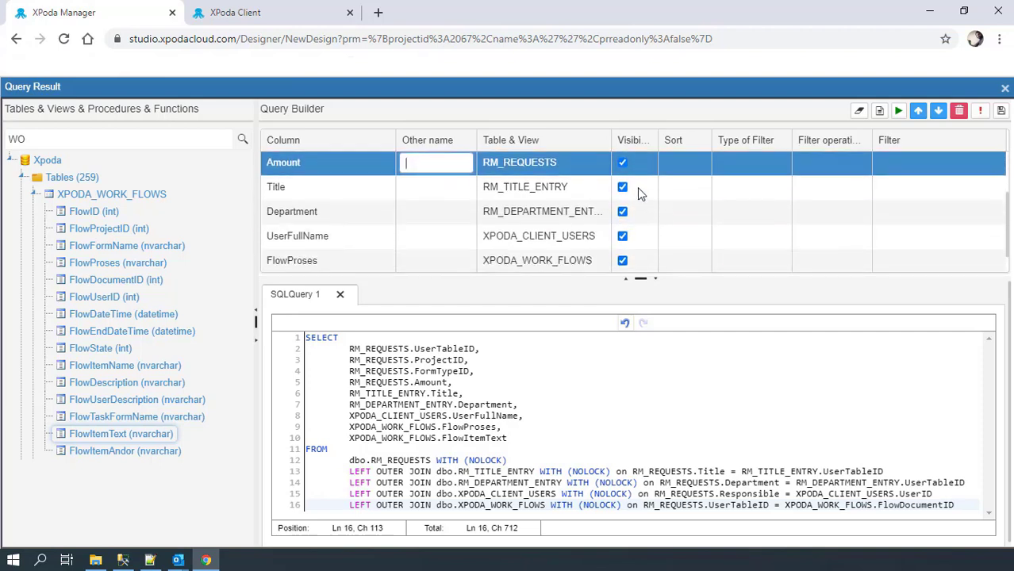
left_click(939, 111)
left_click(939, 111)
left_click(939, 111)
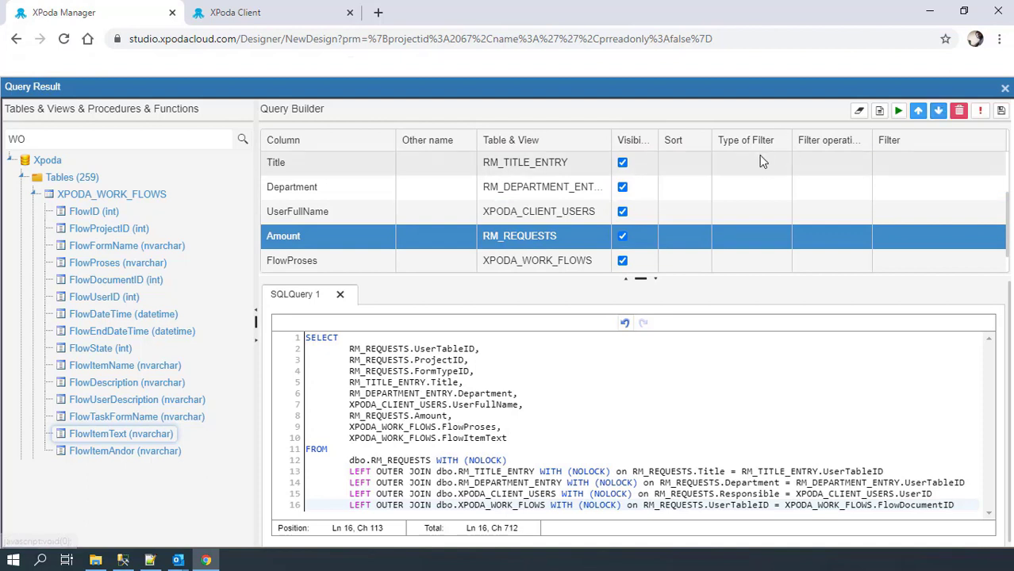
Give the UserFullName column the other name Responsible
left_click(422, 220)
type("res")
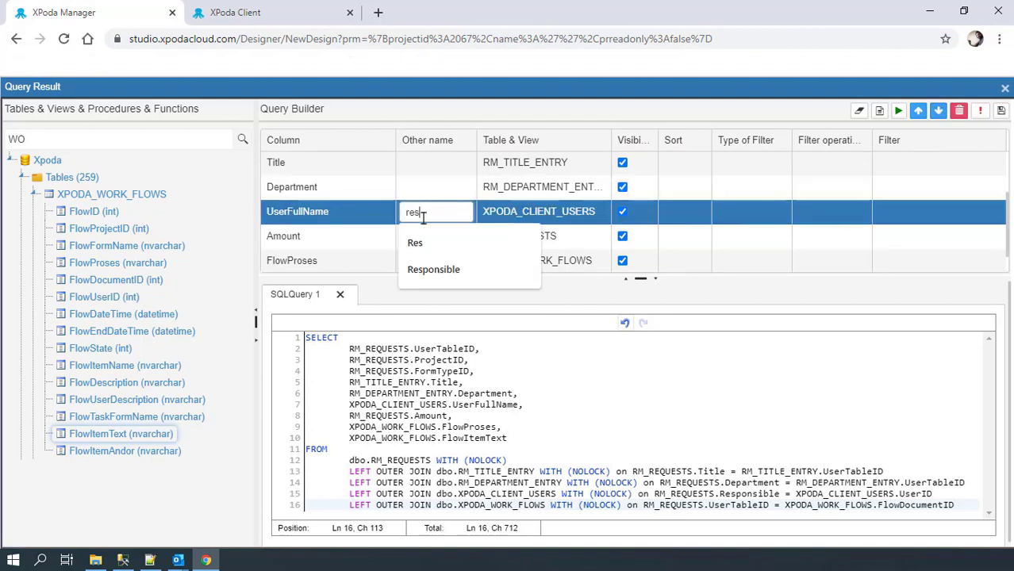
left_click(435, 269)
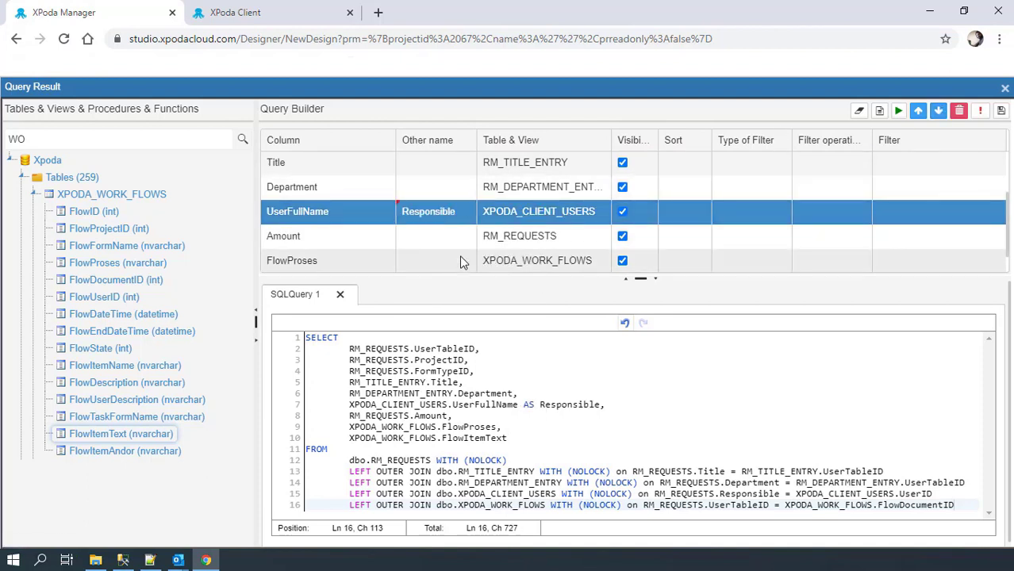
Filter the FlowProses column with the Equal operation and the value a2
scroll(413, 230, "up", 2)
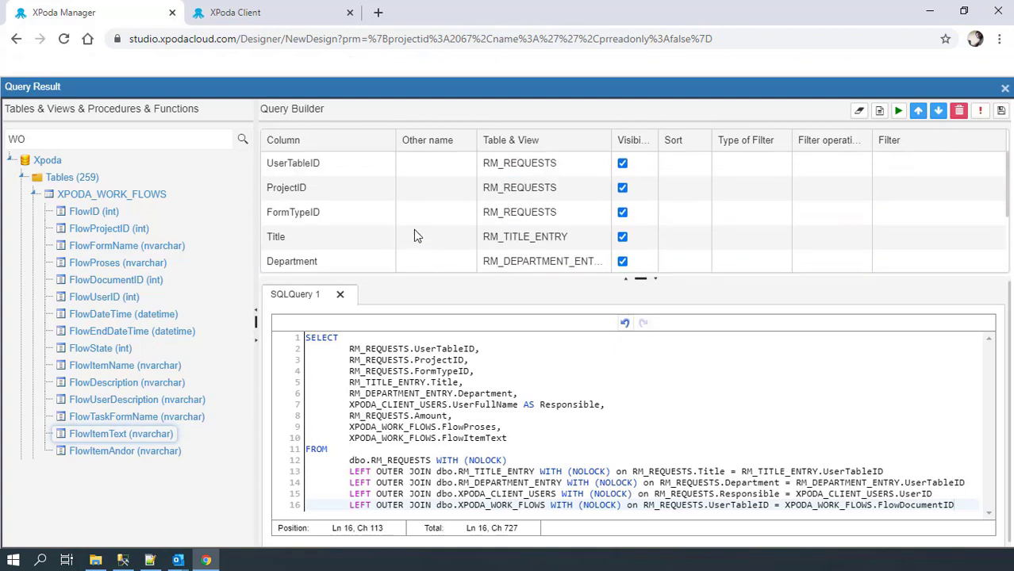
scroll(413, 229, "down", 2)
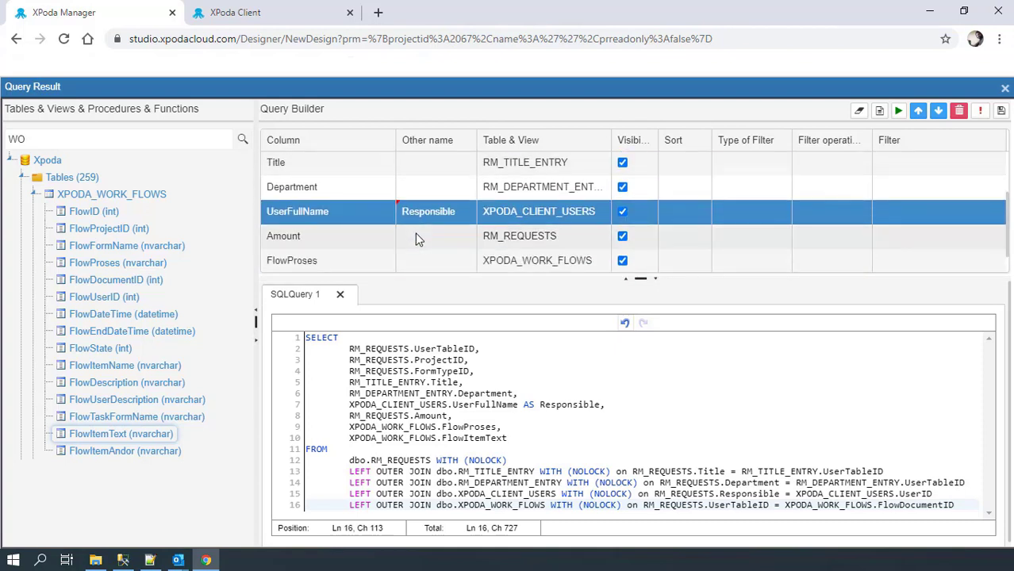
scroll(413, 230, "down", 1)
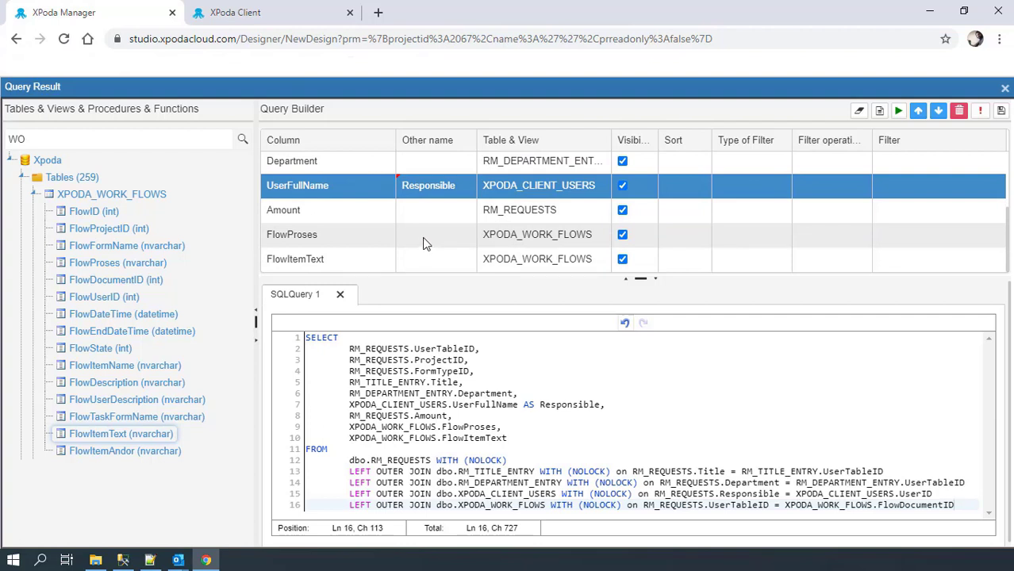
left_click(814, 236)
left_click(862, 237)
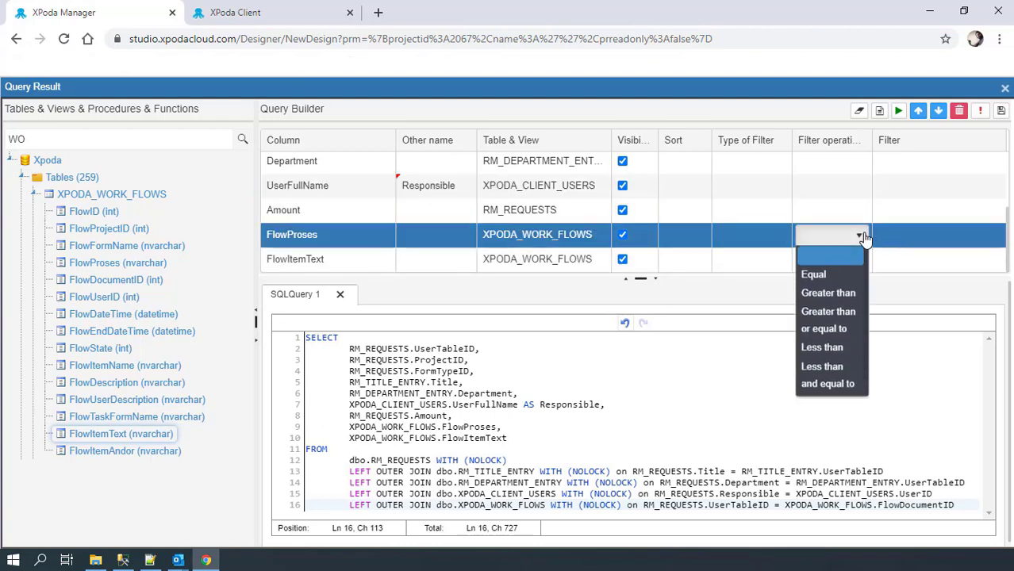
left_click(828, 273)
left_click(905, 236)
type("a2")
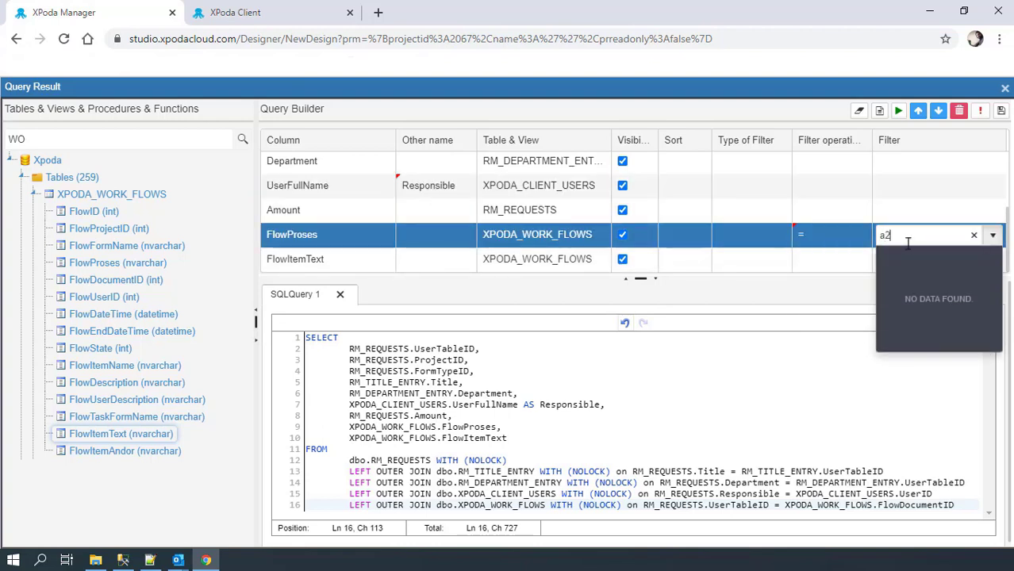
key("Return")
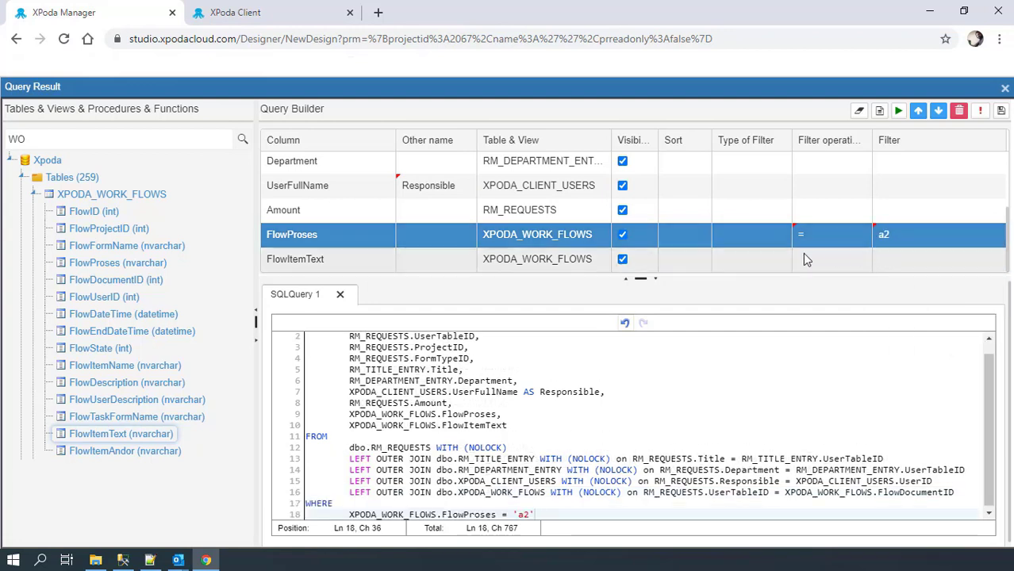
Delete the FlowProses line from the query's SELECT list and put CASE WHEN before XPODA_WORK_FLOWS.FlowItemText
left_click_drag(509, 414, 508, 408)
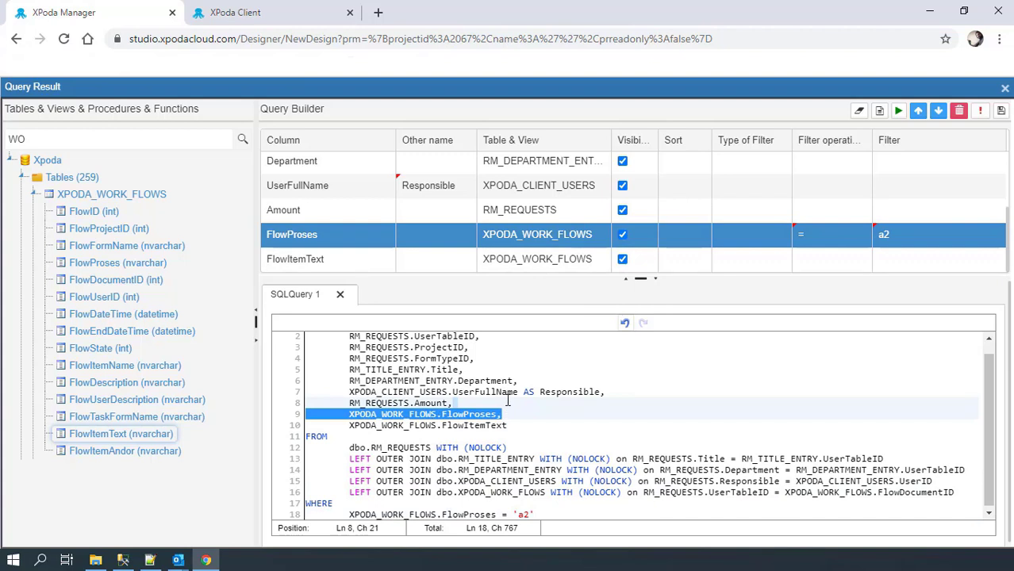
key("Delete")
left_click(350, 415)
type("CAS")
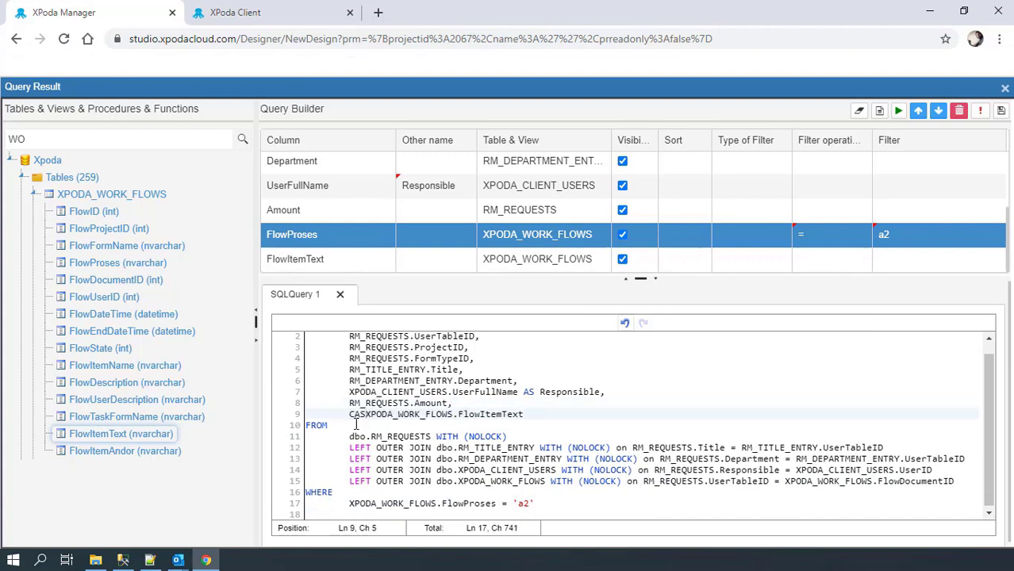
type("E WHEN")
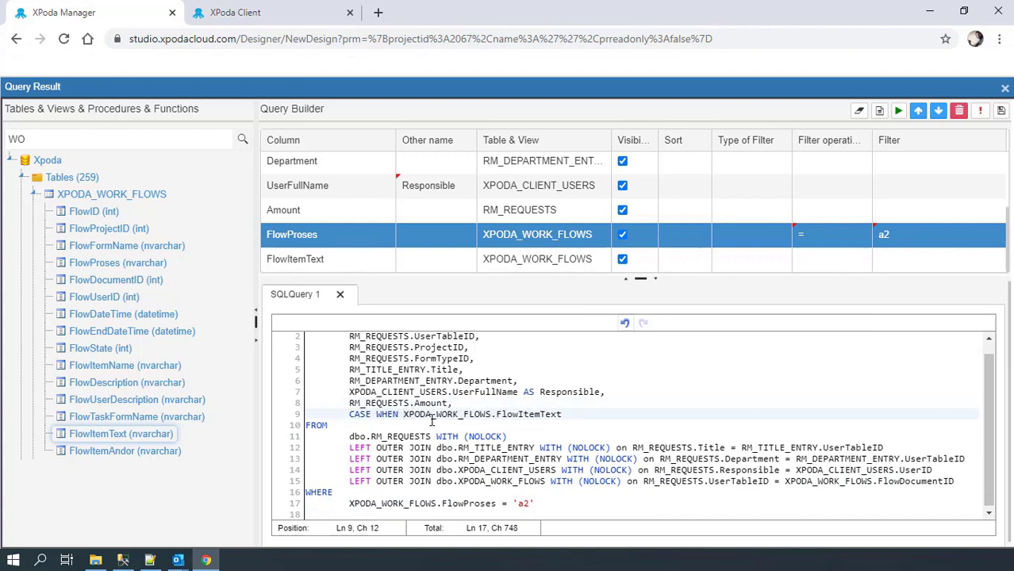
Complete the first CASE condition as XPODA_WORK_FLOWS.FlowItemText='Complited' THEN 'Approved' and start a second WHEN
left_click(571, 414, "shift")
key("ctrl+c")
left_click(572, 414)
type("=''C")
type("omplited")
type(" THEN")
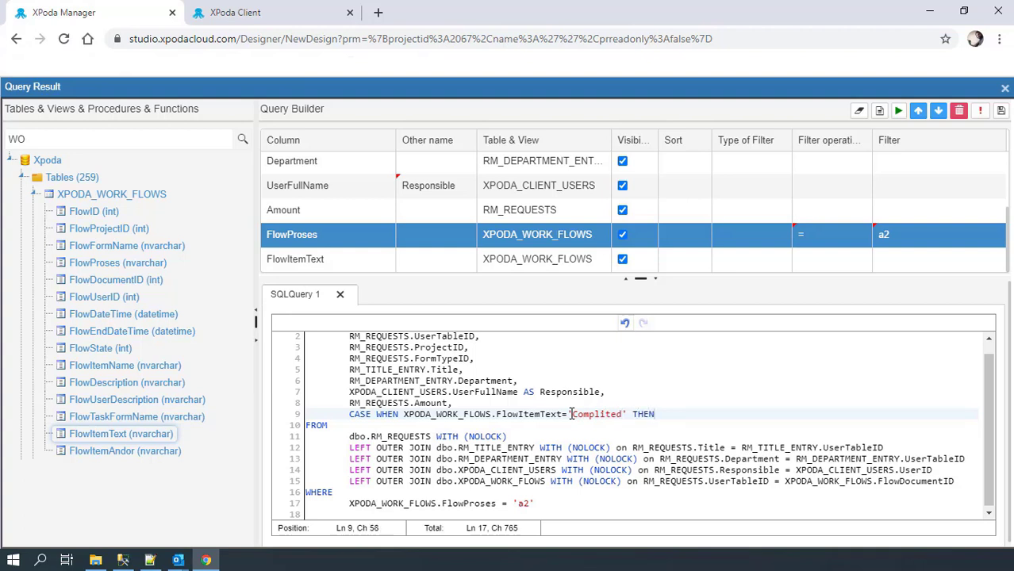
type(" 'Approved' WHEN")
Write the second CASE condition as XPODA_WORK_FLOWS.FlowItemText <>'Complited' THEN 'Rejected', reusing the copied column name
key("ctrl+v")
type("<>")
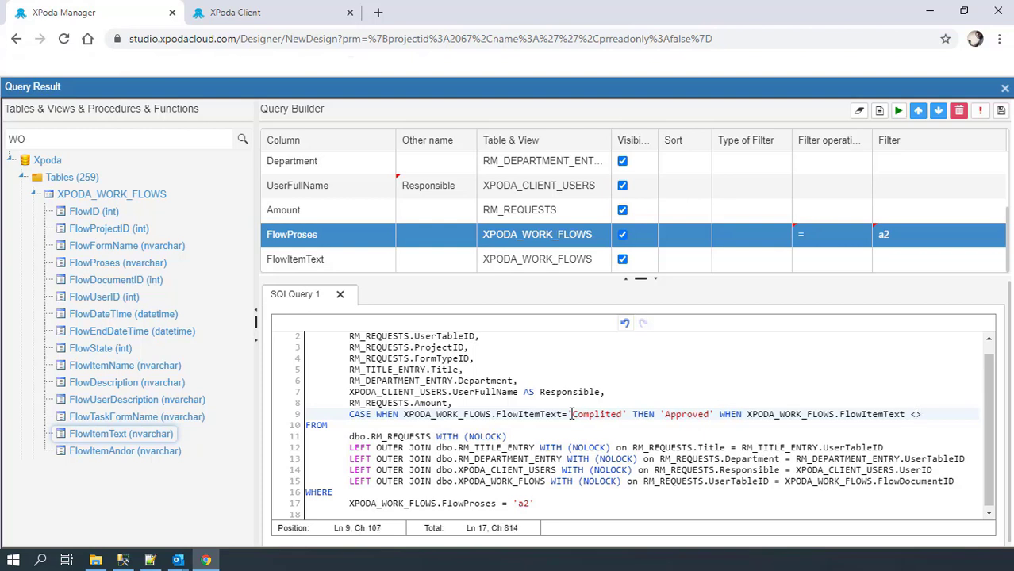
type("''Complited")
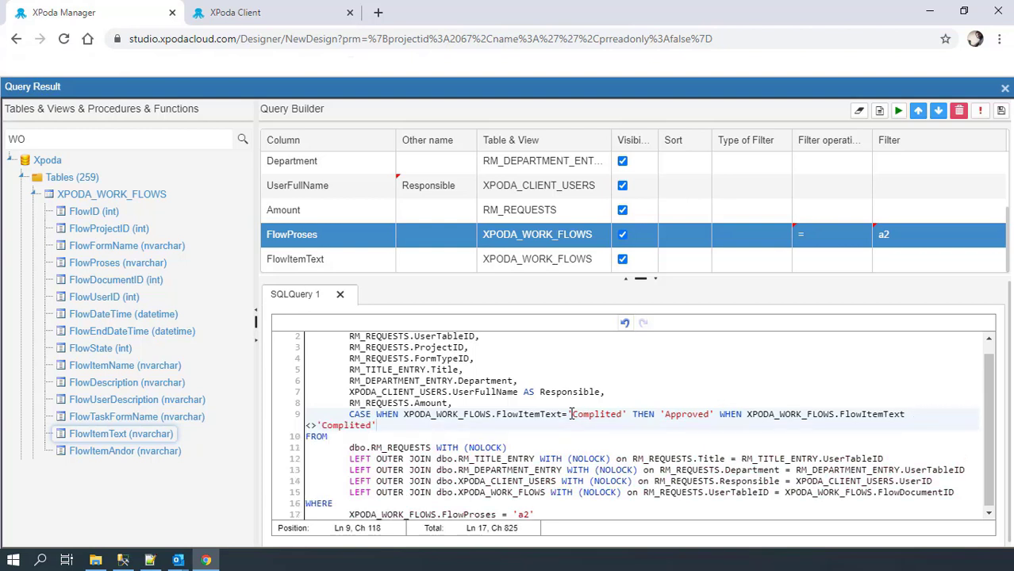
type(" THEN 'Rejected")
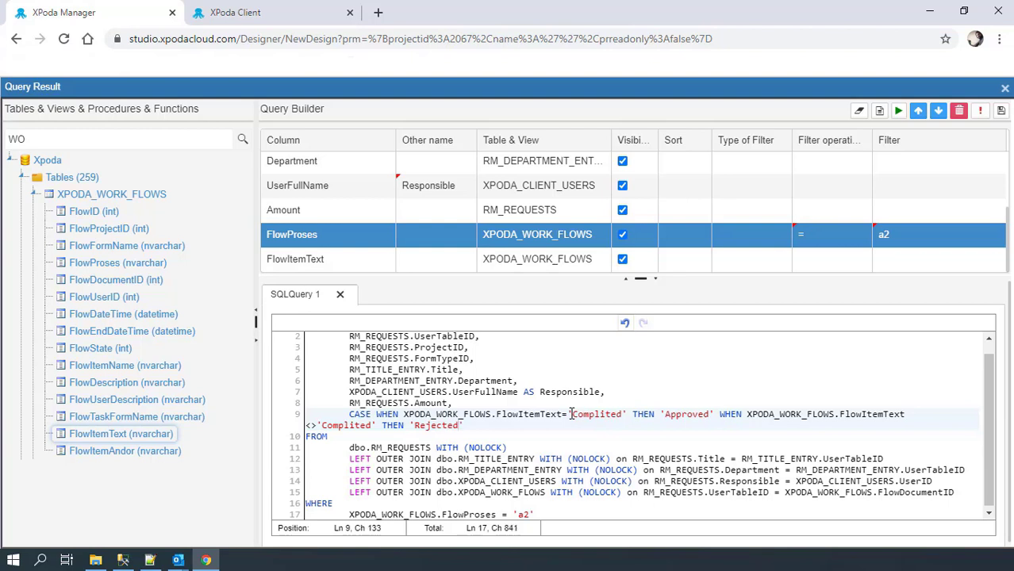
Finish the CASE expression with ELSE 'Waiting' END AS Status
type("' ElSe ")
type("'Wi")
type("aiting'")
type("END AS Status")
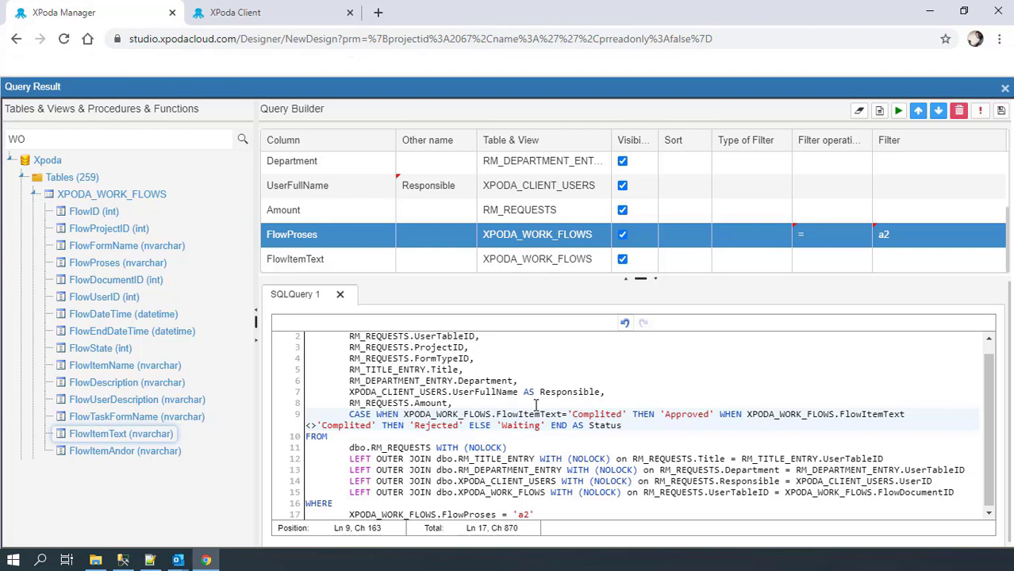
Extend the XPODA_WORK_FLOWS join condition with AND RM_REQUESTS.ProjectID = XPODA_WORK_FLOWS.FlowProjectID
scroll(536, 405, "down", 1)
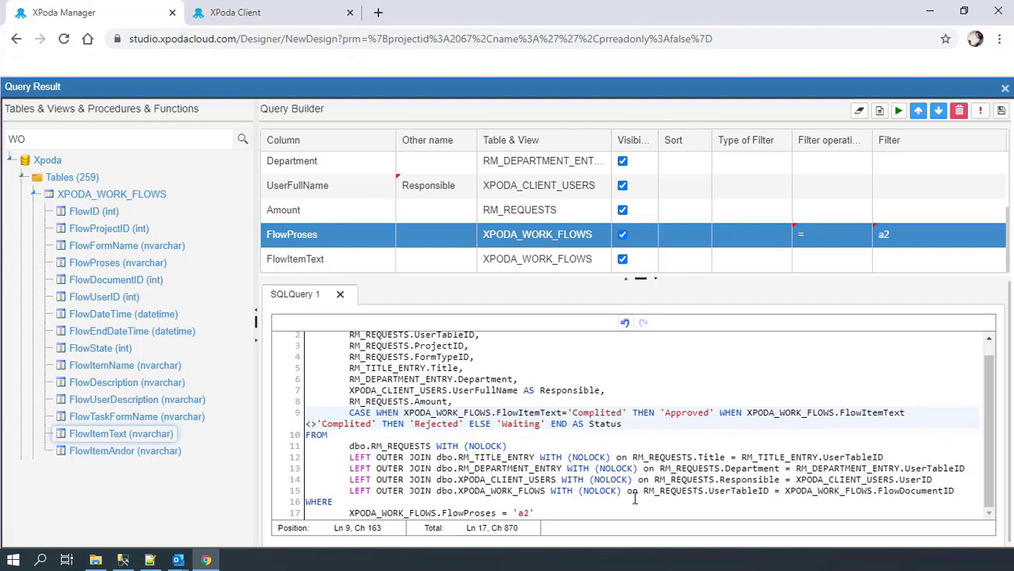
left_click_drag(708, 495, 645, 495)
key("ctrl+c")
left_click(961, 492)
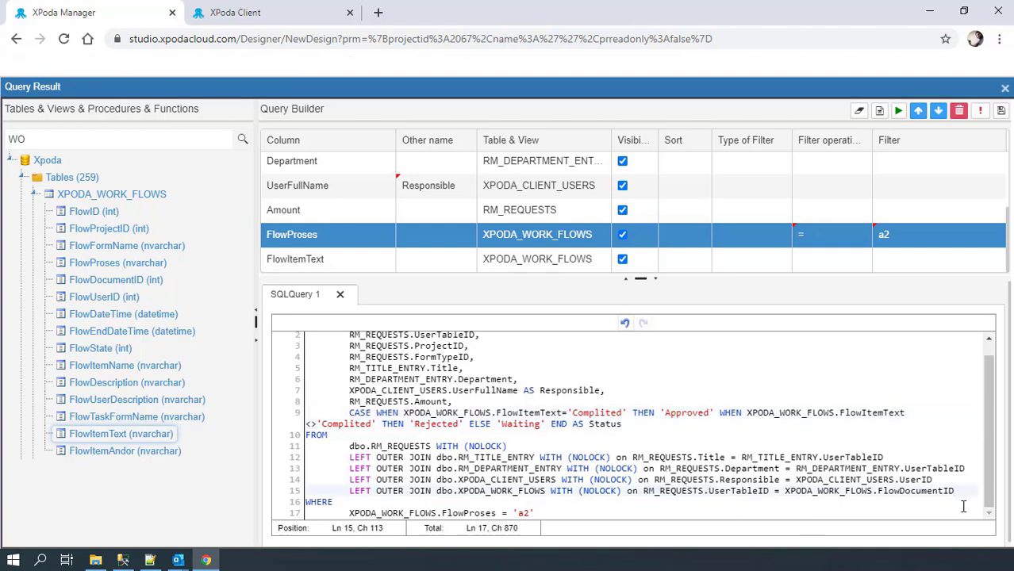
type("AND")
key("ctrl+v")
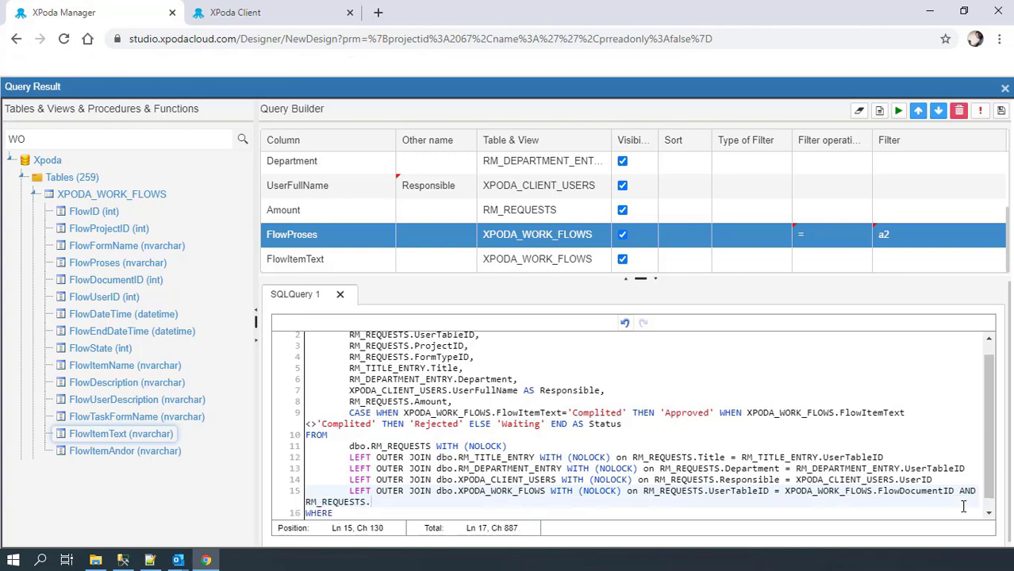
type("ProjectID = XPODA_WORK")
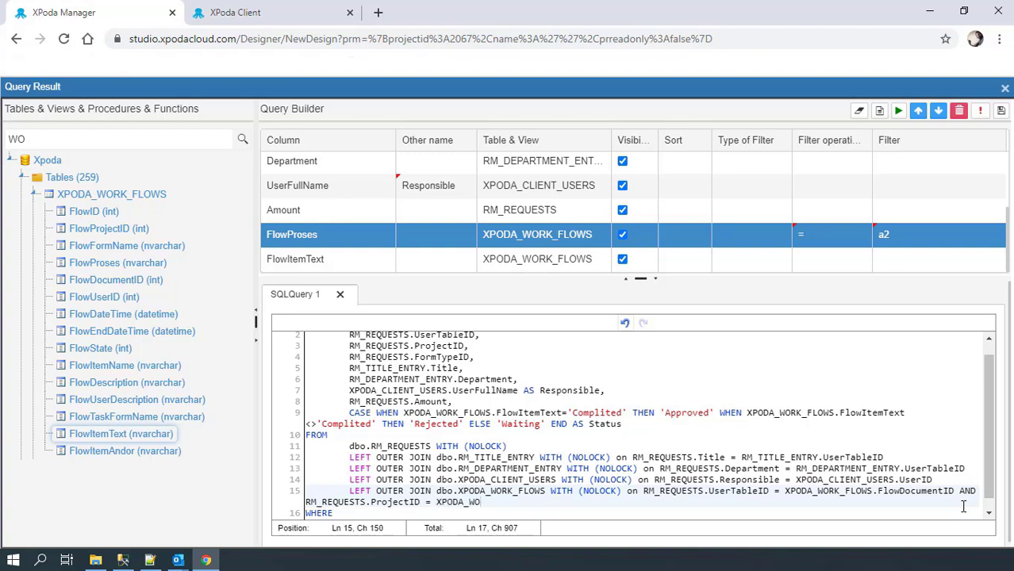
type("_FLOE")
type("S.FlowProjectID")
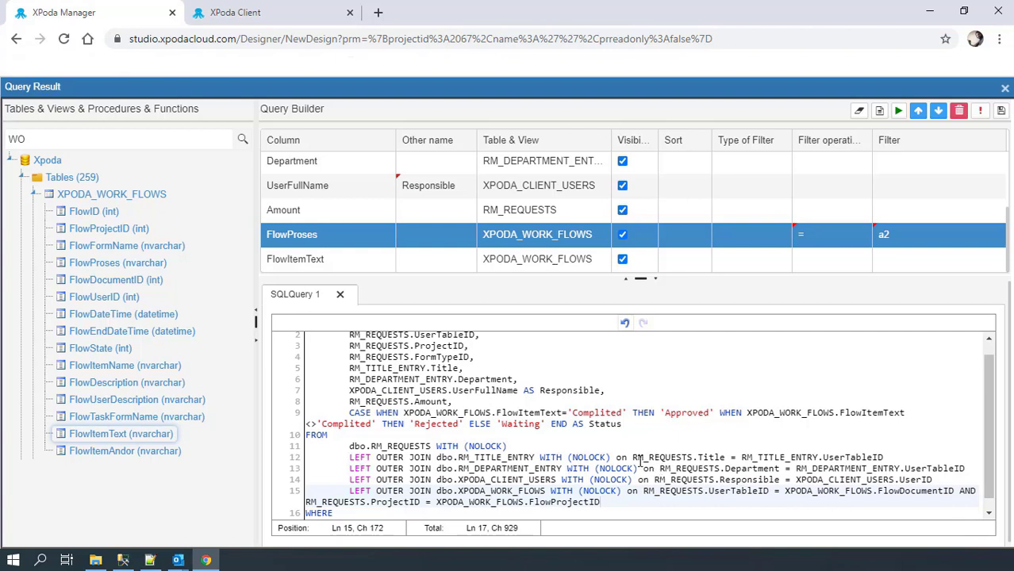
Save the finished query to Request_List, and save the Dashboard form with its tables
scroll(647, 460, "down", 1)
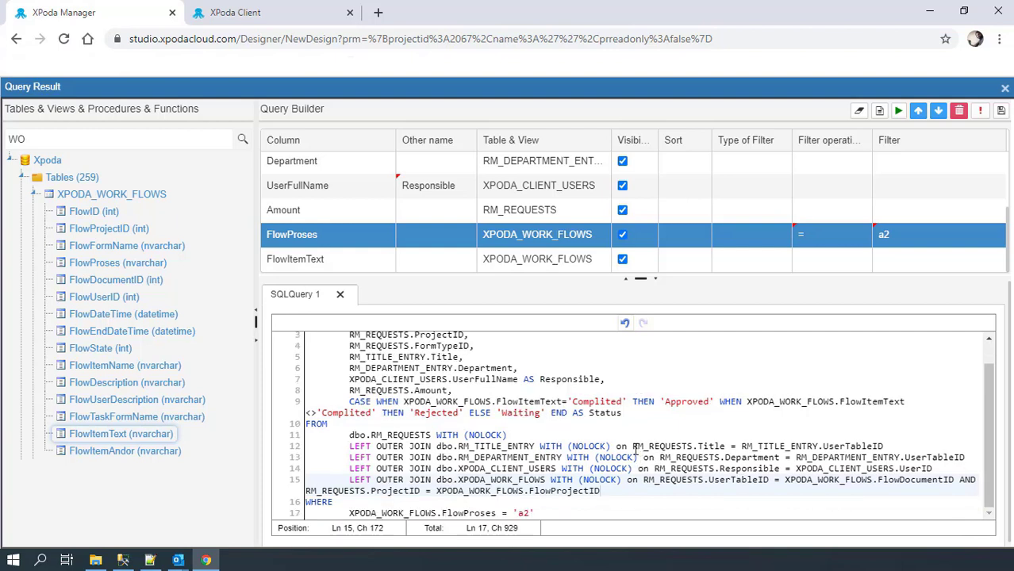
left_click(1001, 111)
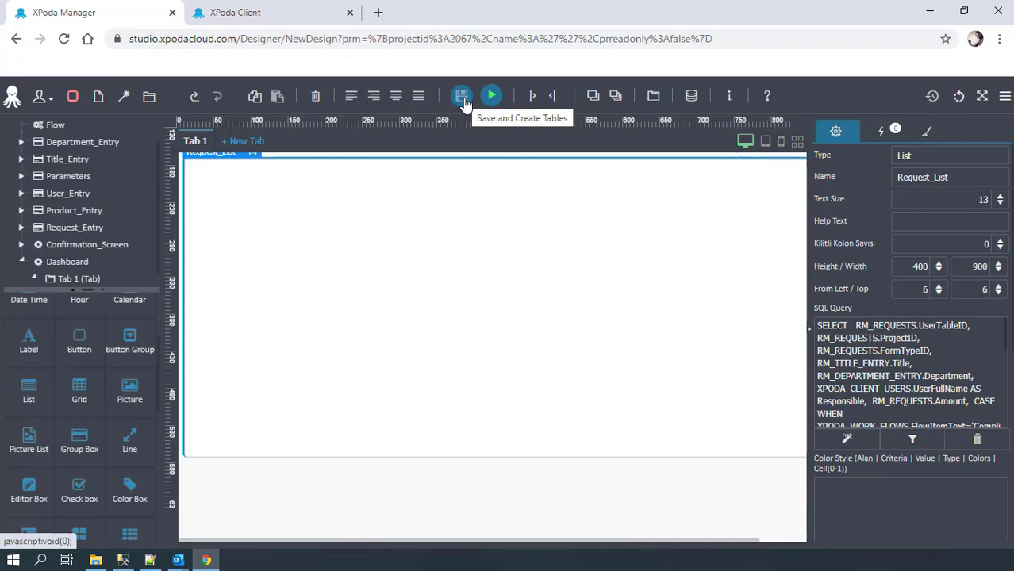
left_click(463, 98)
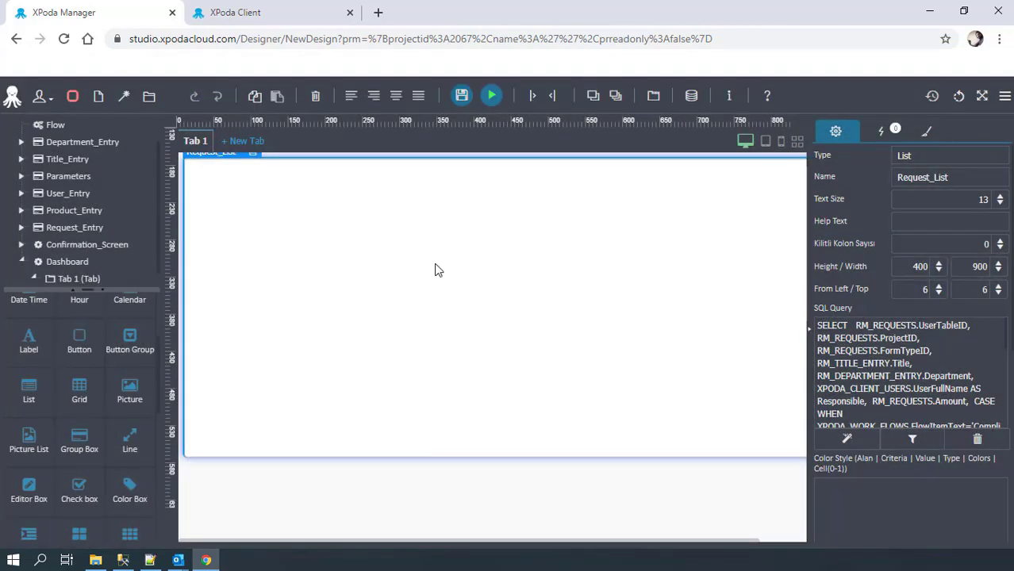
Add a new action to the Dashboard form that is triggered when the form is opened
left_click(80, 262)
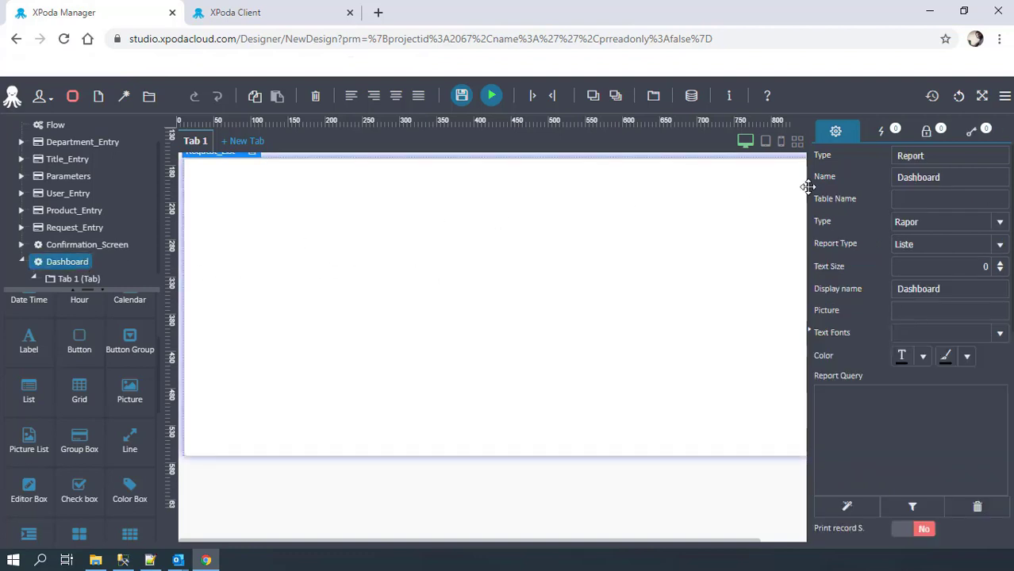
left_click(883, 132)
left_click(875, 157)
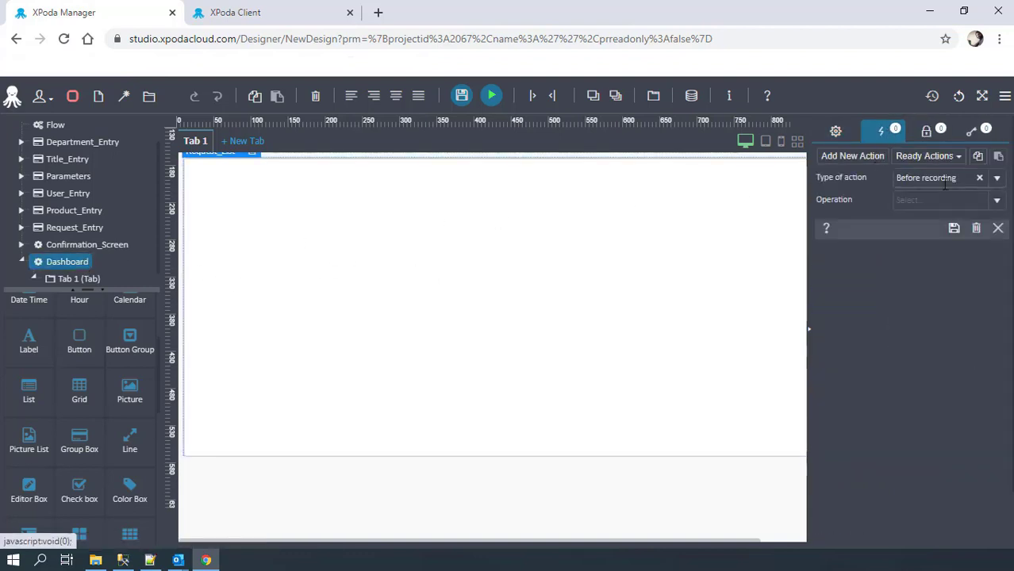
left_click(992, 178)
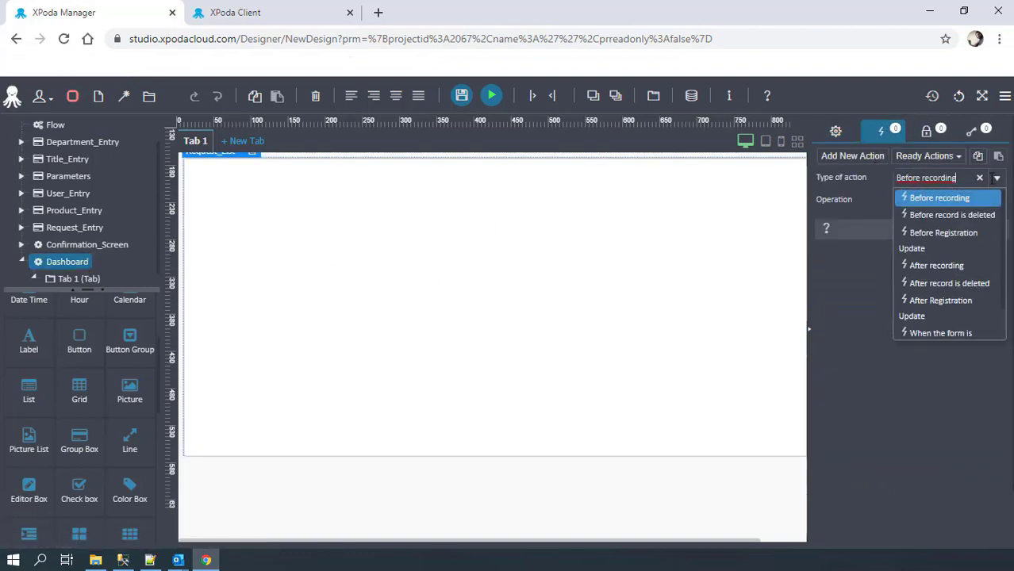
scroll(950, 300, "down", 1)
left_click(950, 300)
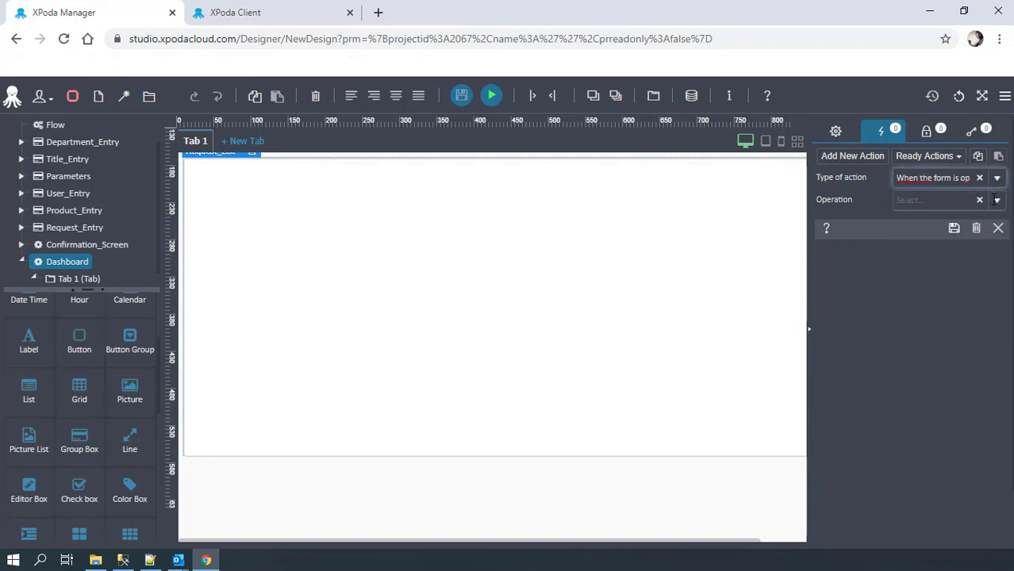
Give the action the Update Value operation with Request_List as its value area, and save it
left_click(992, 200)
type("up")
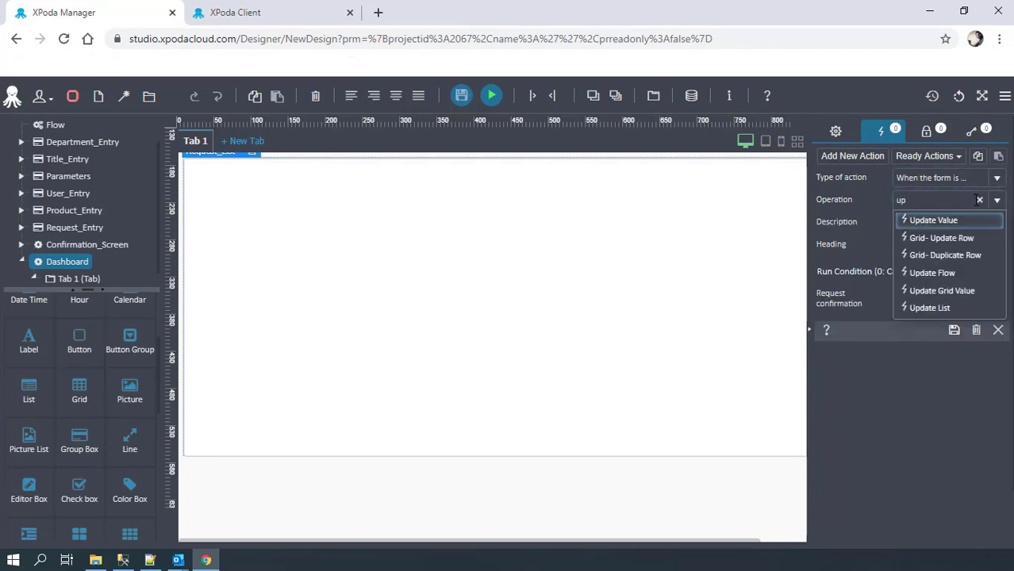
left_click(944, 220)
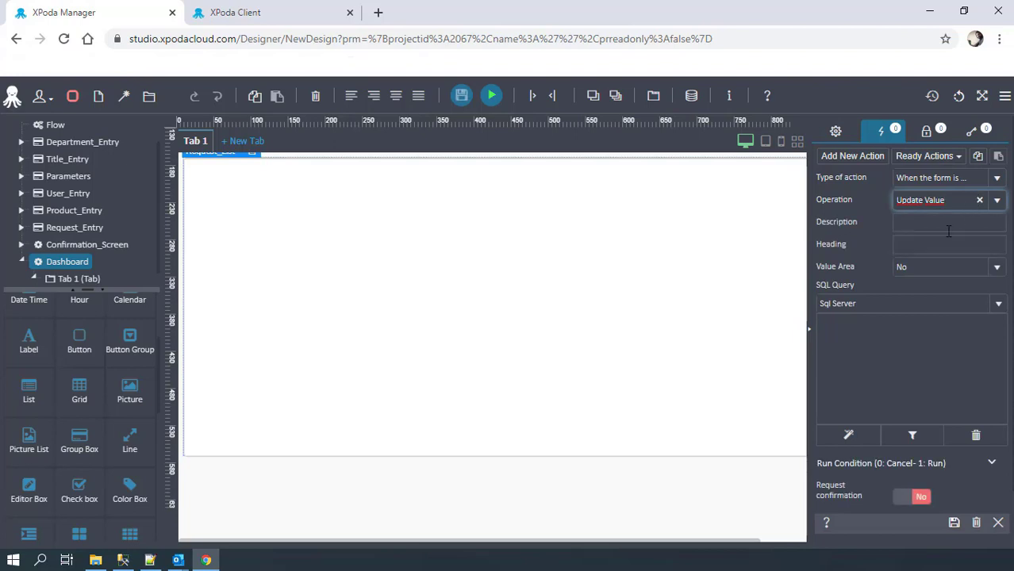
left_click(904, 266)
type("li")
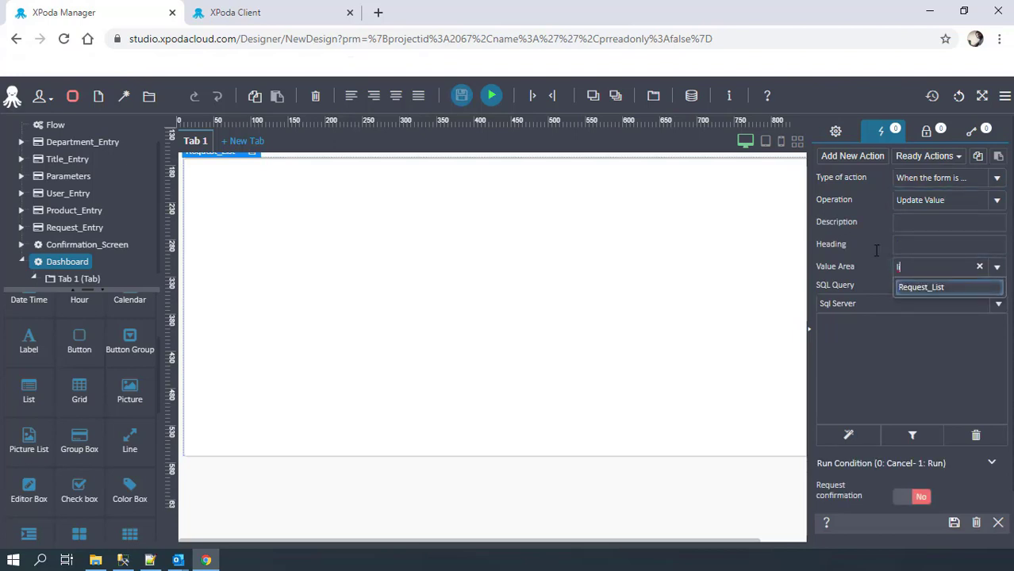
left_click(917, 288)
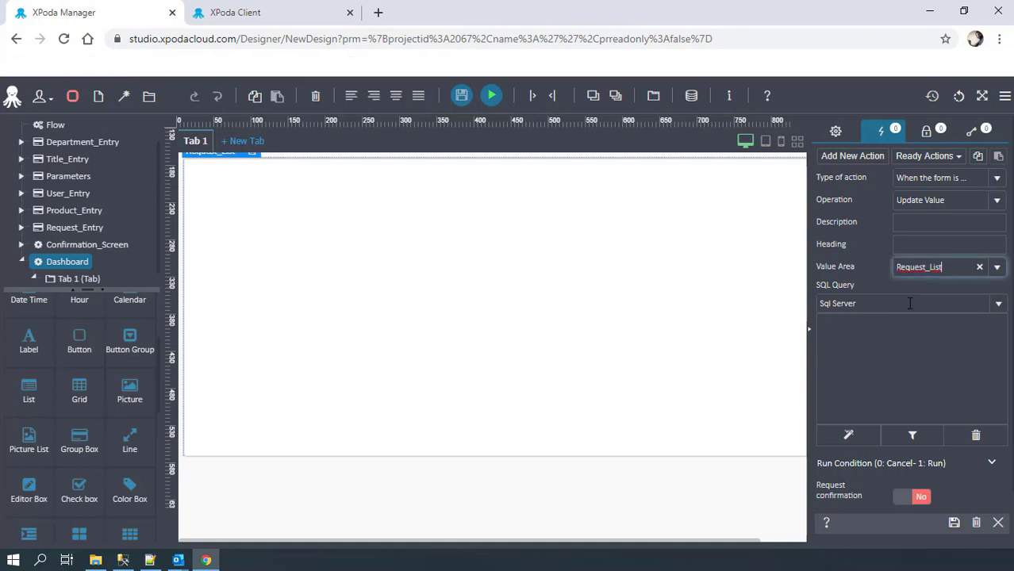
left_click(954, 523)
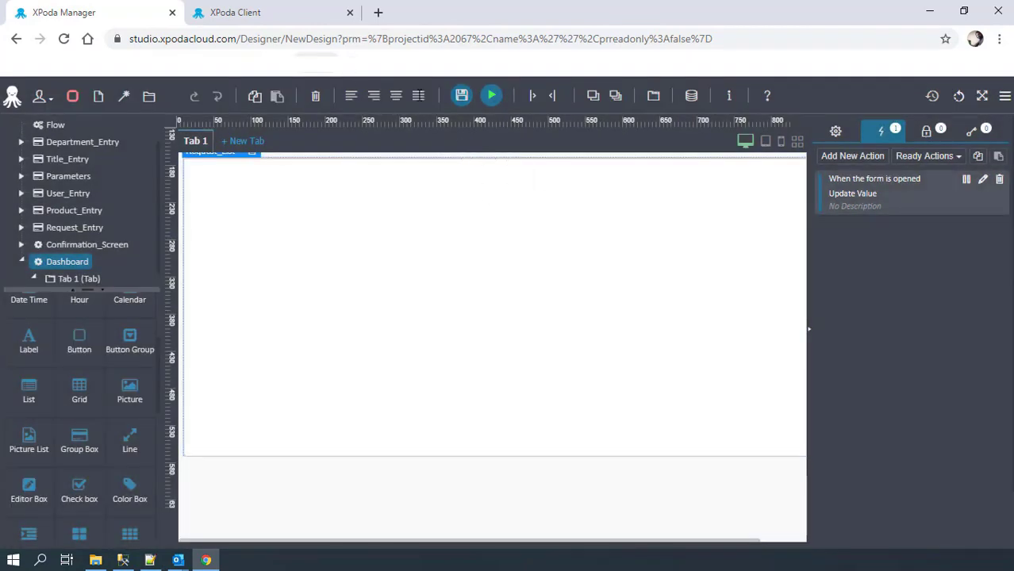
Run the form in XPoda Client to check the request list, and return to XPoda Manager
left_click(492, 95)
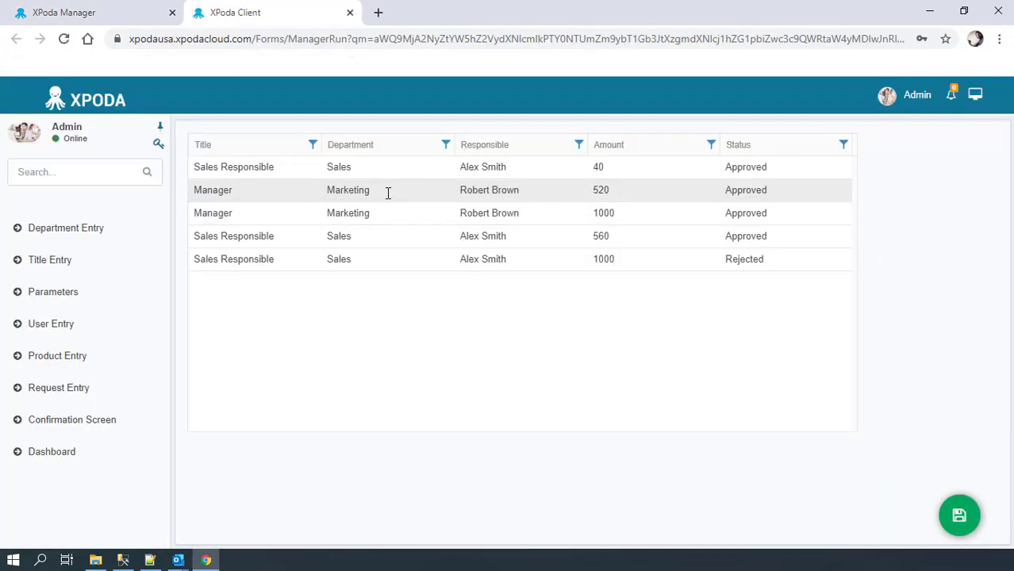
left_click(137, 8)
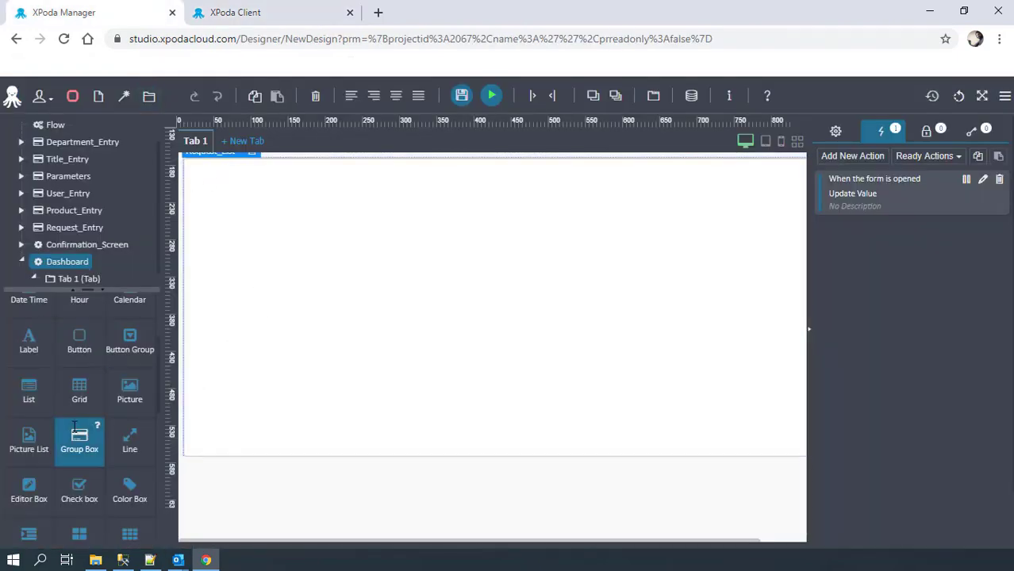
Add a Graphic component below Request_List, named Department_Chart with the text Departments Amount
scroll(77, 429, "down", 2)
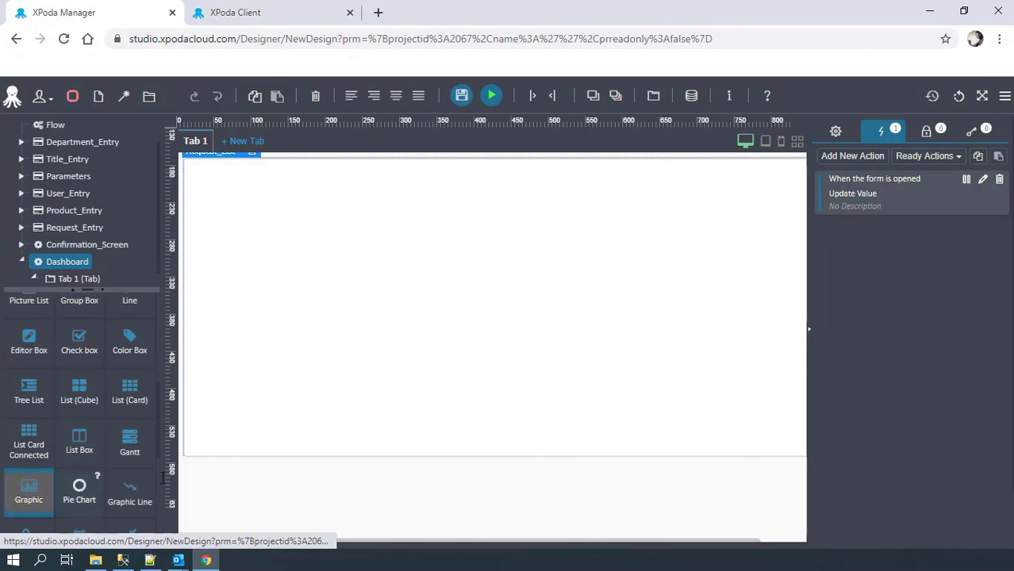
left_click_drag(28, 492, 276, 512)
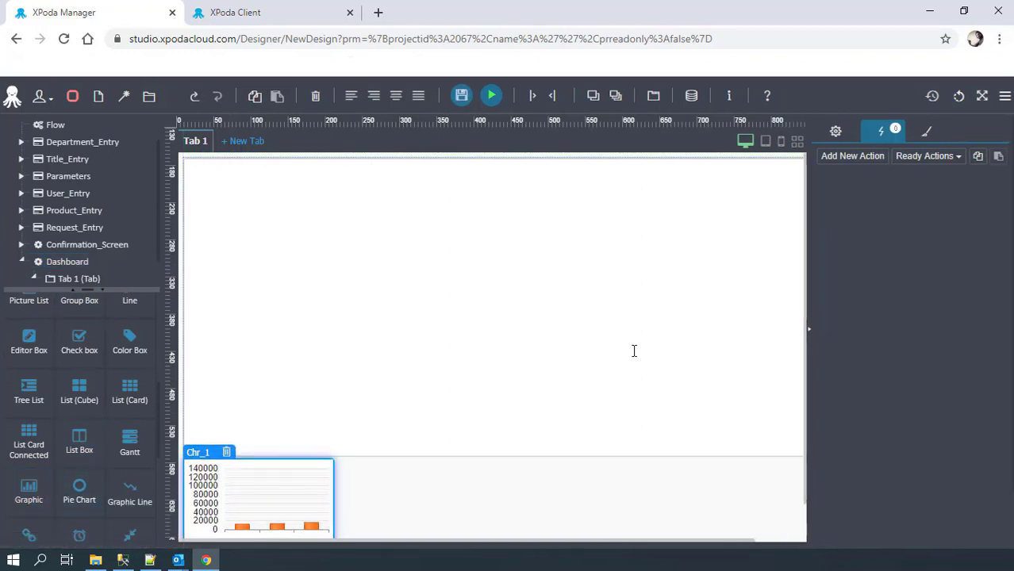
type("De")
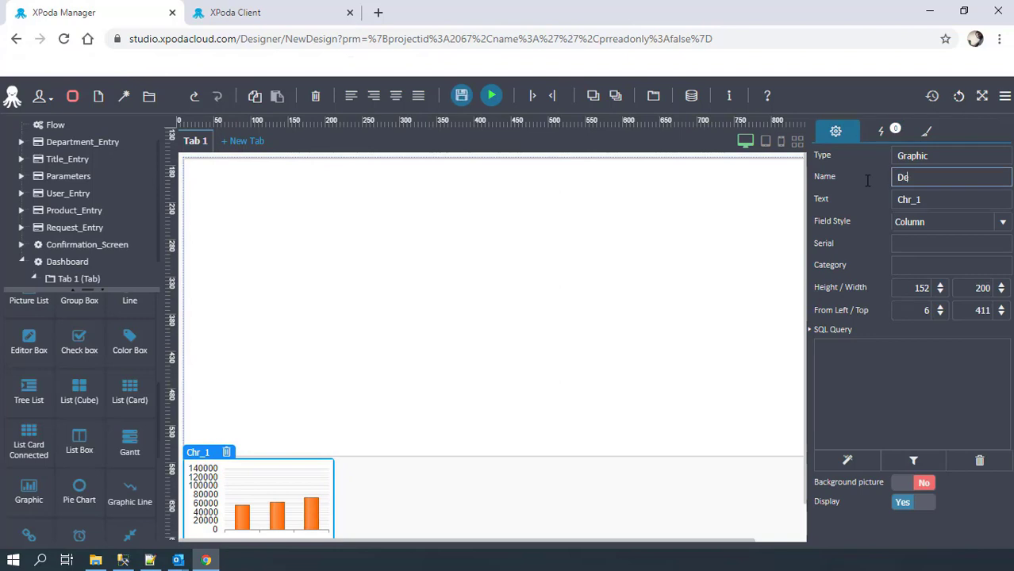
type("partment_Chart")
key("Tab")
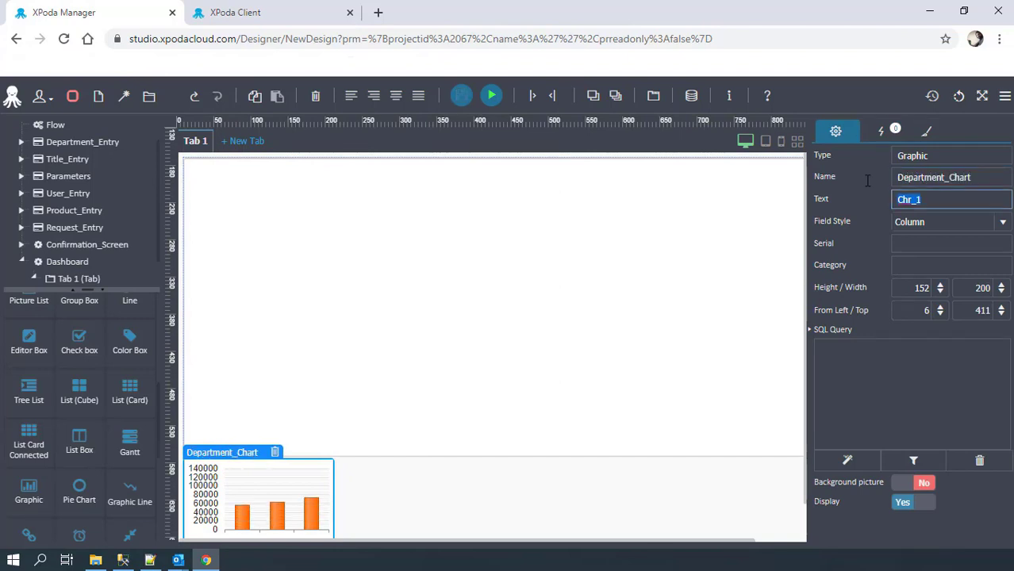
type("Departments Amoun")
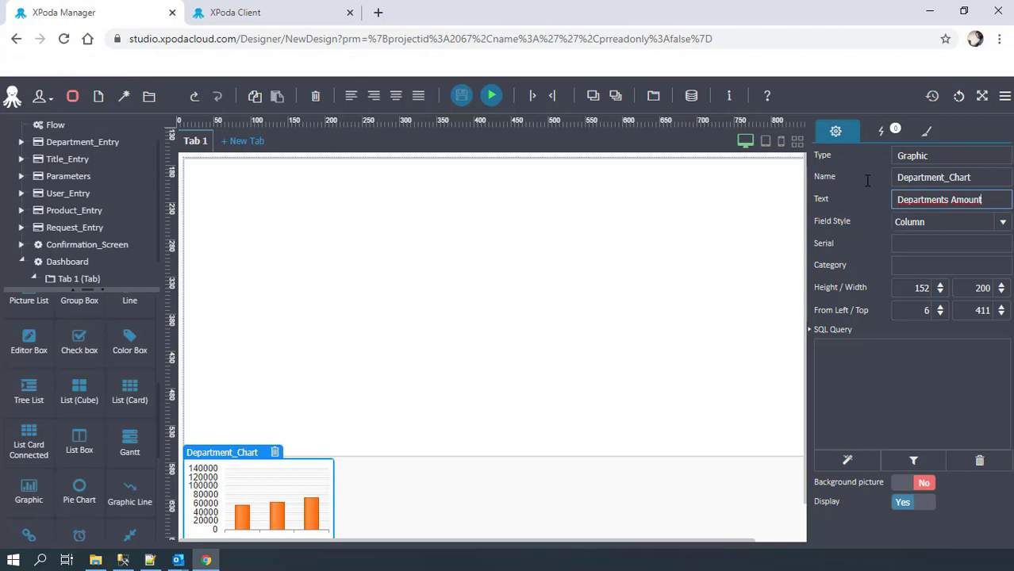
type("t")
Set the Department_Chart component's height to 250 and its width to 450
double_click(912, 287)
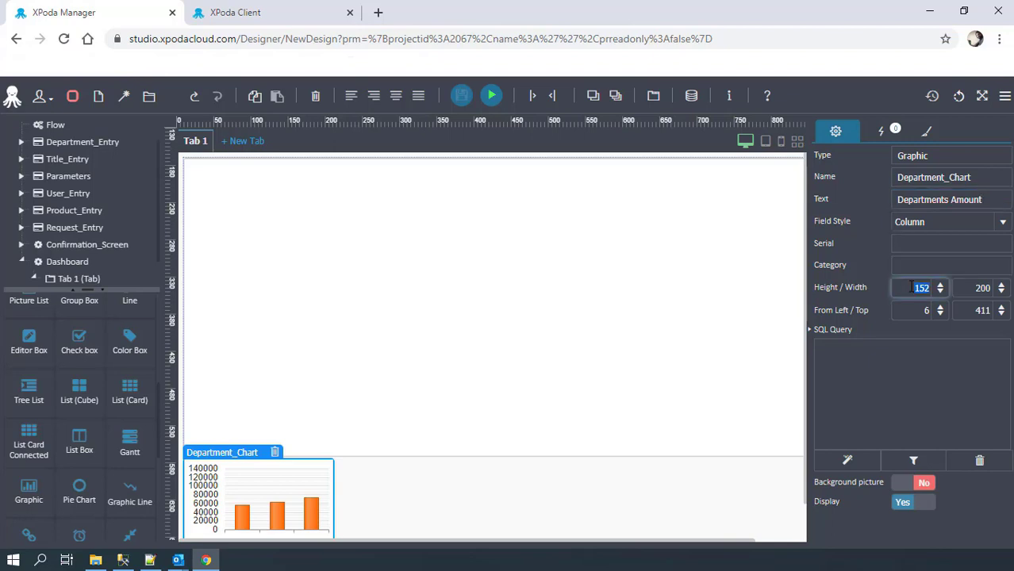
type("250")
key("Tab")
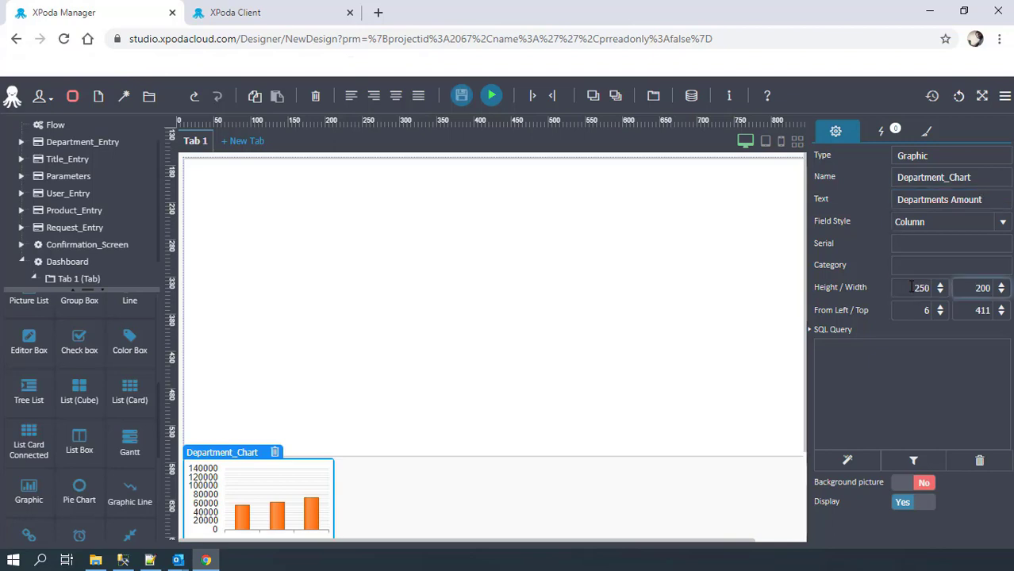
type("450")
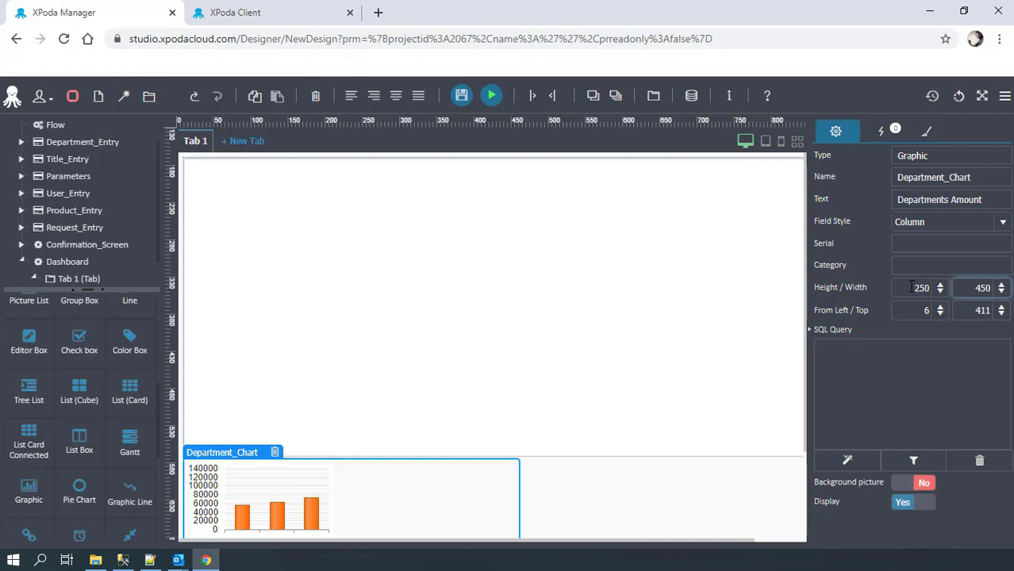
Start an SQL query for Department_Chart in the query builder with the Amount column of the RM_REQUESTS table
left_click(847, 461)
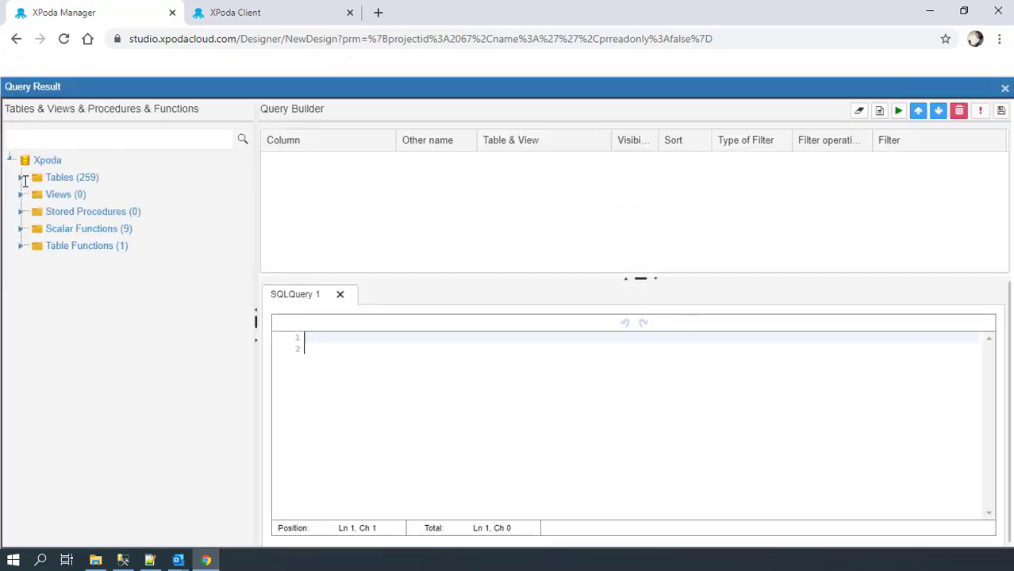
left_click(22, 178)
left_click(47, 137)
type("RM")
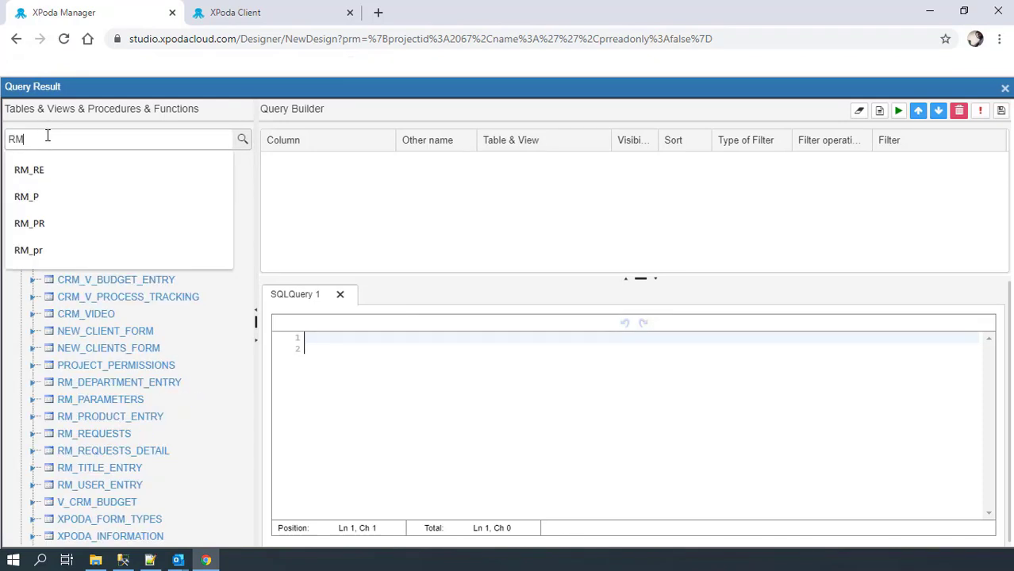
type("_RE")
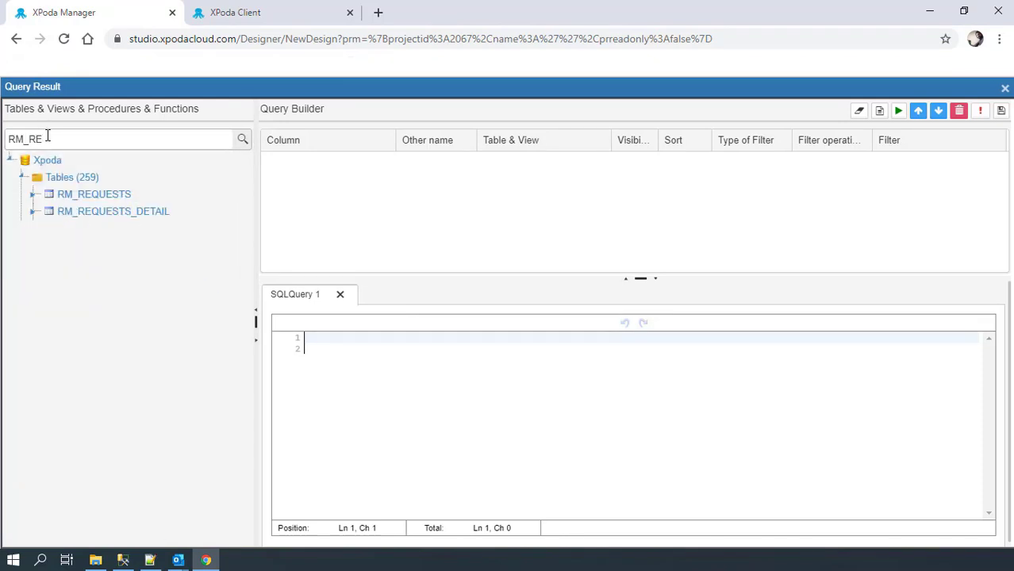
left_click(33, 194)
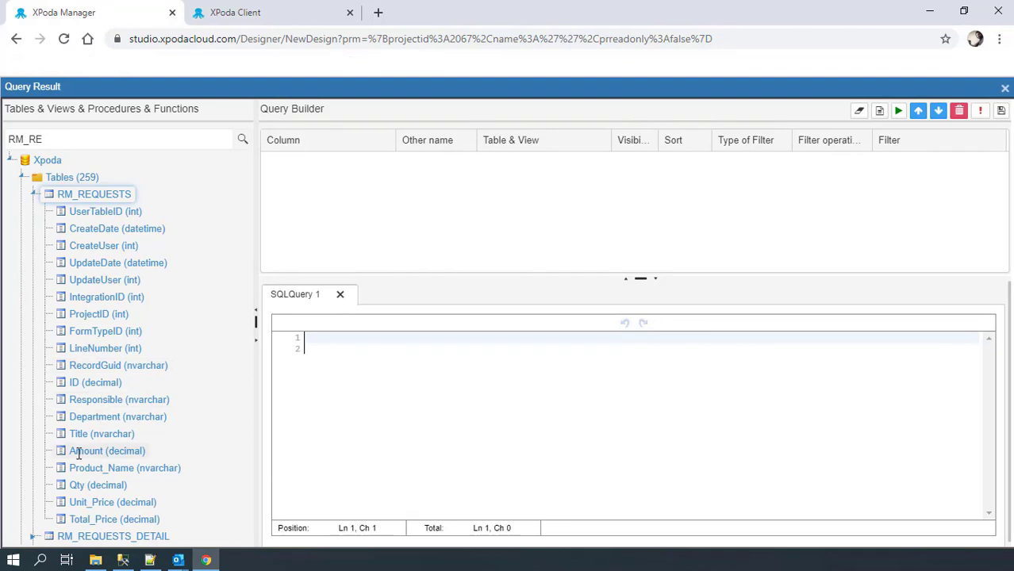
left_click_drag(70, 451, 317, 197)
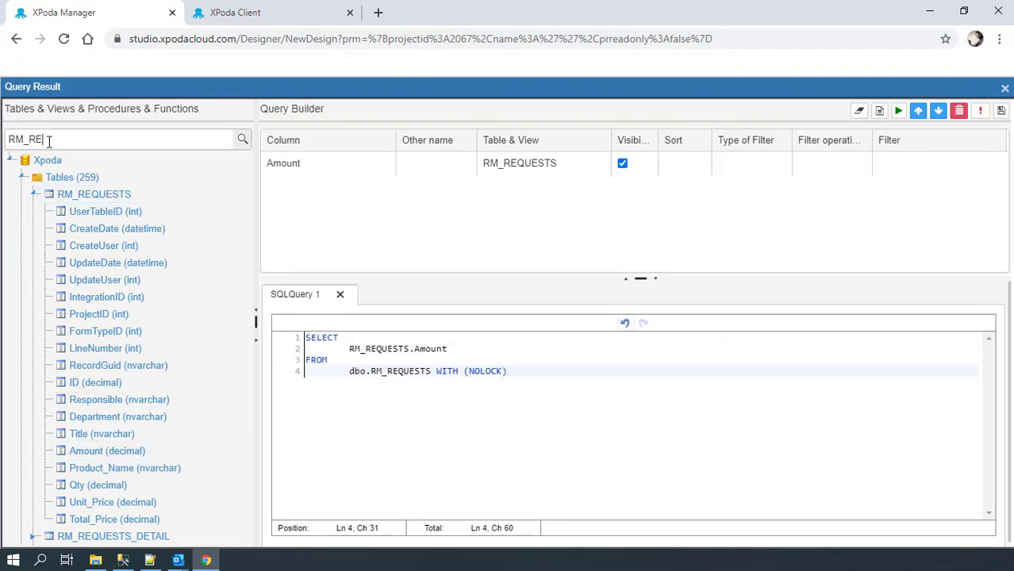
Add the Department column of RM_DEPARTMENT_ENTRY through a LEFT join with master field Department and join field UserTableID
key("BackSpace")
key("BackSpace")
type("DE")
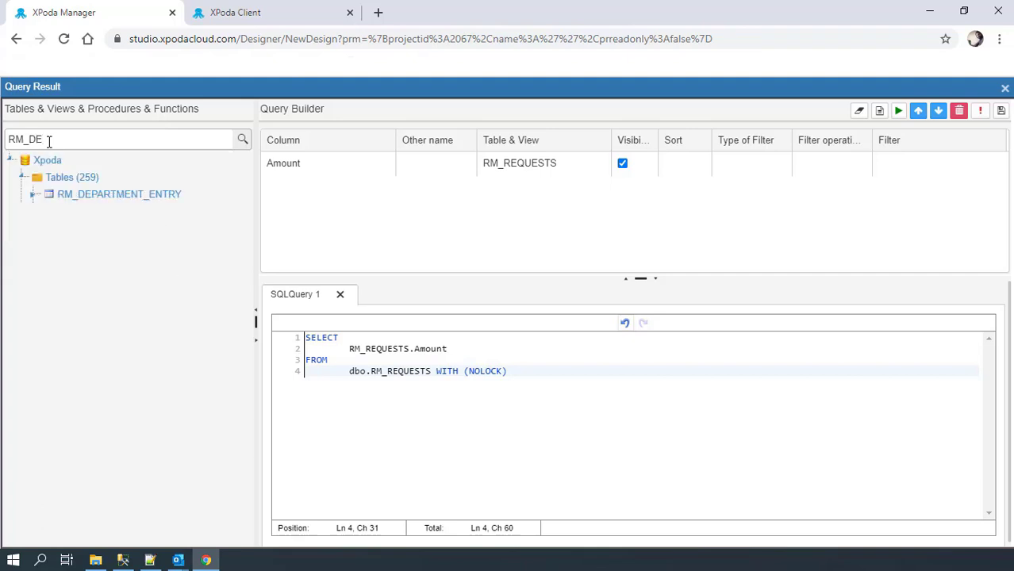
left_click(32, 195)
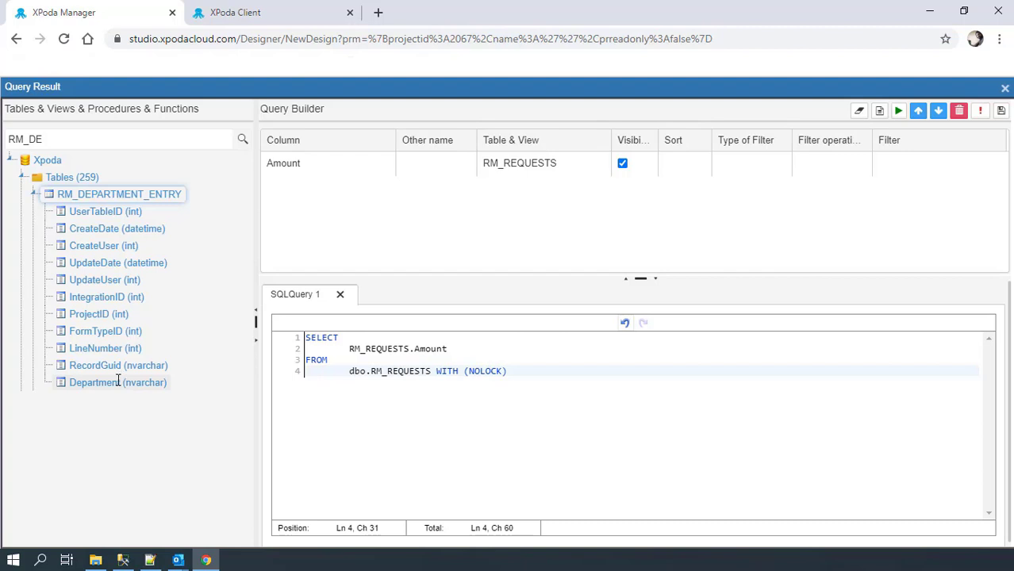
left_click_drag(117, 382, 360, 204)
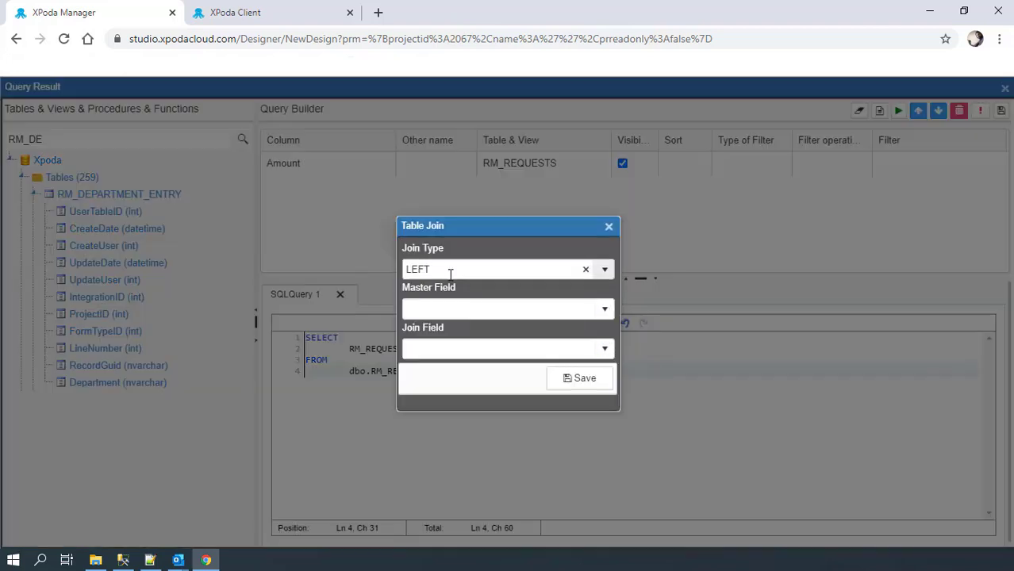
left_click(554, 309)
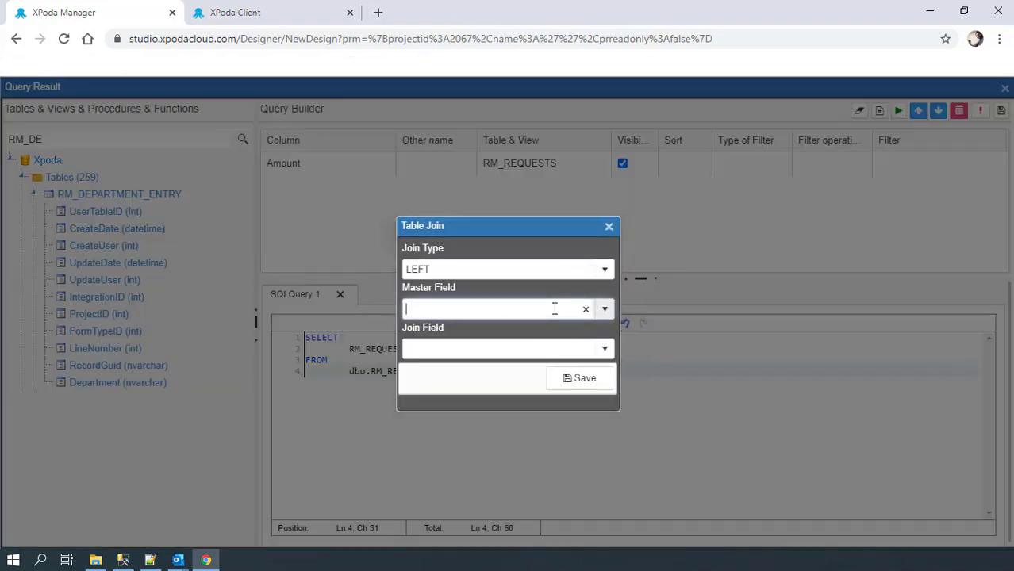
type("dep")
left_click(512, 333)
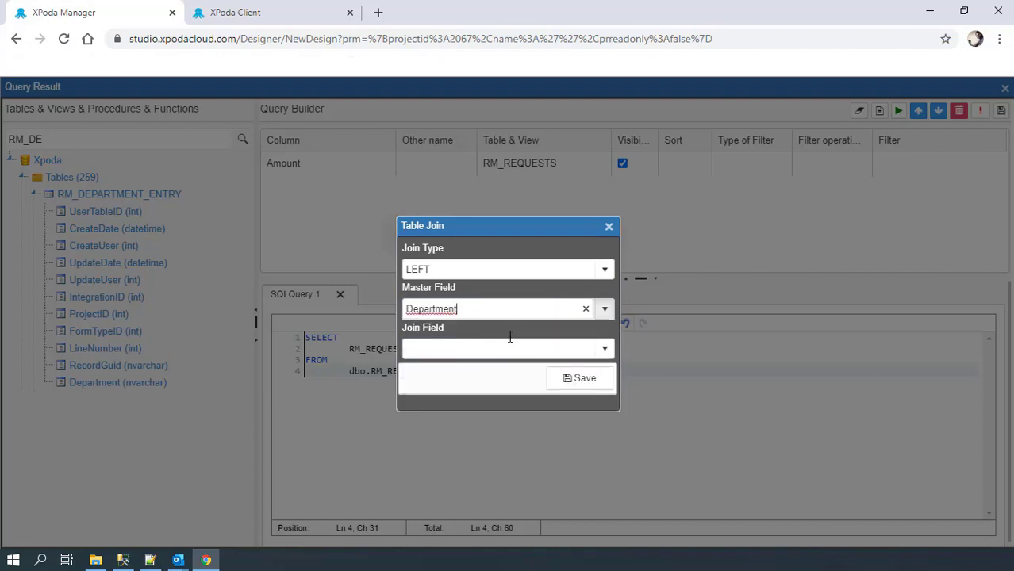
left_click(601, 350)
left_click(518, 270)
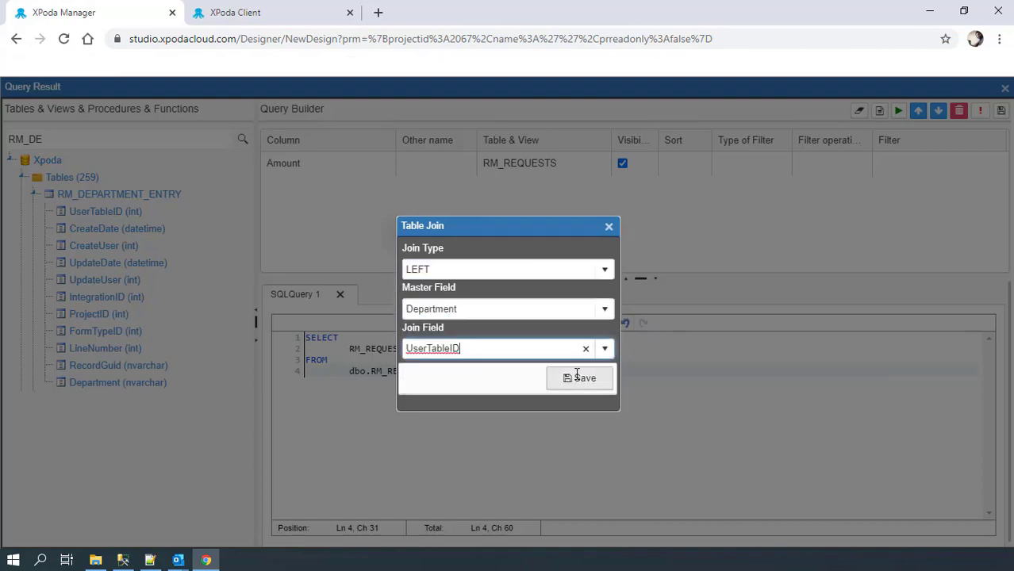
left_click(578, 380)
Append the line GROUP BY RM_DEPARTMENT_ENTRY.Department to the end of the query
left_click_drag(516, 359, 350, 363)
key("ctrl+c")
left_click(964, 396)
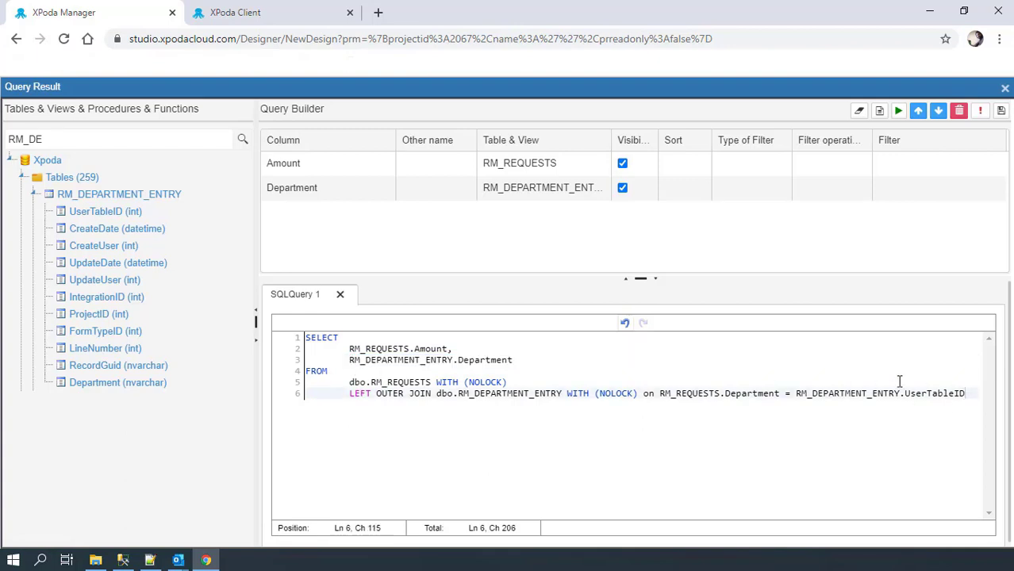
key("Return")
type("G")
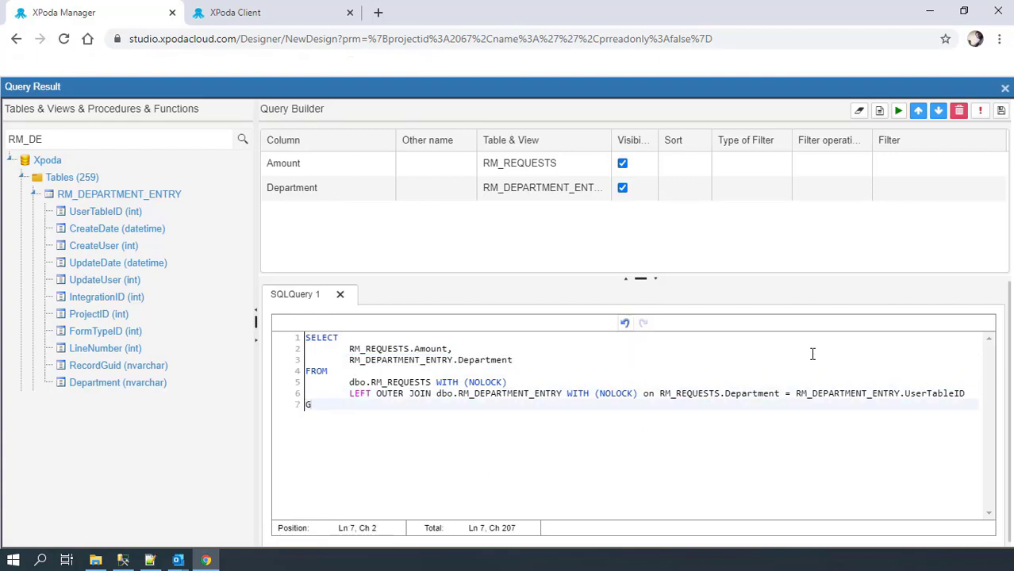
type("ROUP BY")
key("ctrl+v")
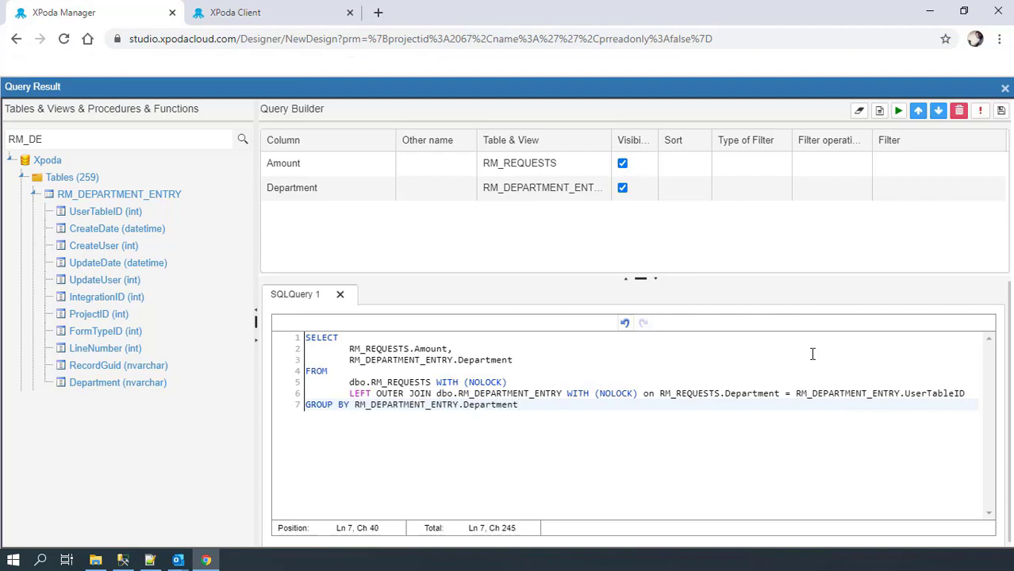
Change the amount column in the query to sum(RM_REQUESTS.Amount) as Amount, and save the query
left_click(348, 349)
type("sum(")
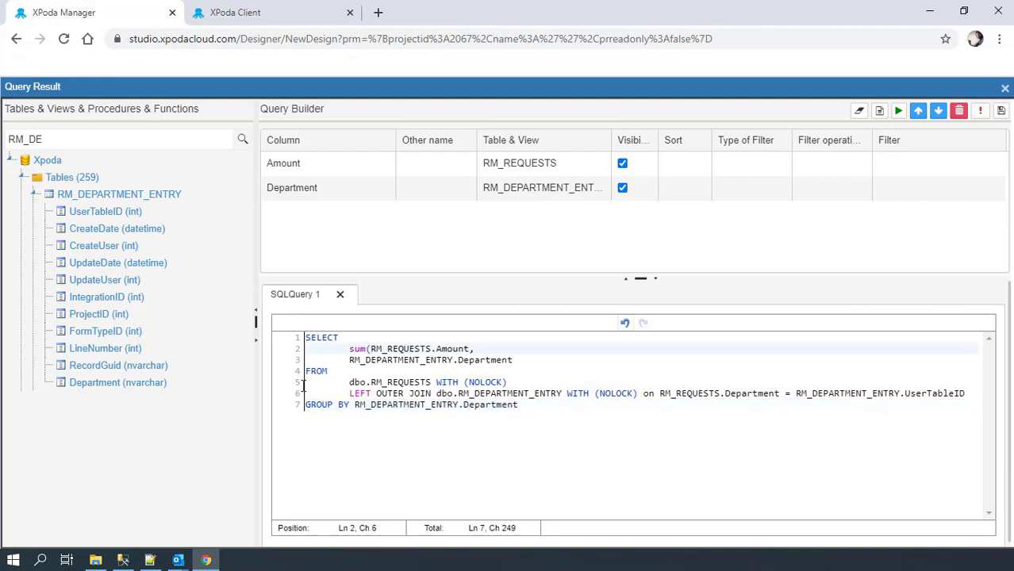
left_click(473, 350)
type(") as Amount")
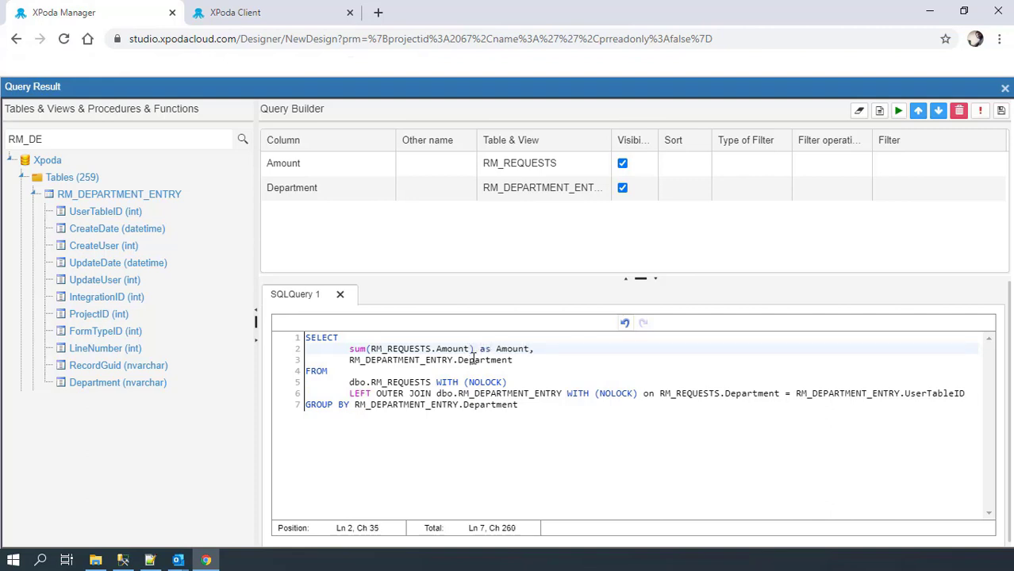
left_click(1001, 111)
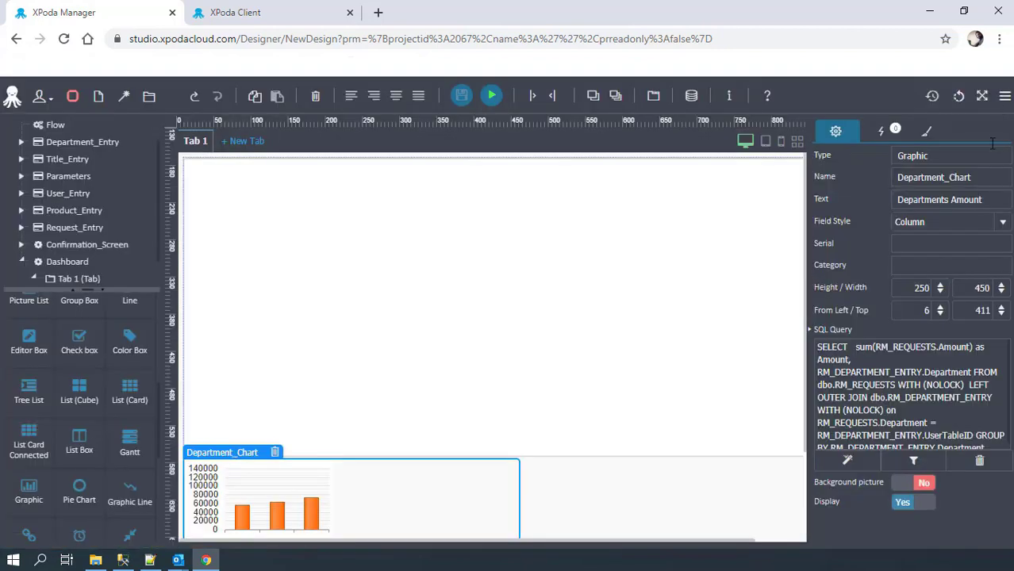
Set Department_Chart's Serial to Amount and its Category to Department
left_click(905, 244)
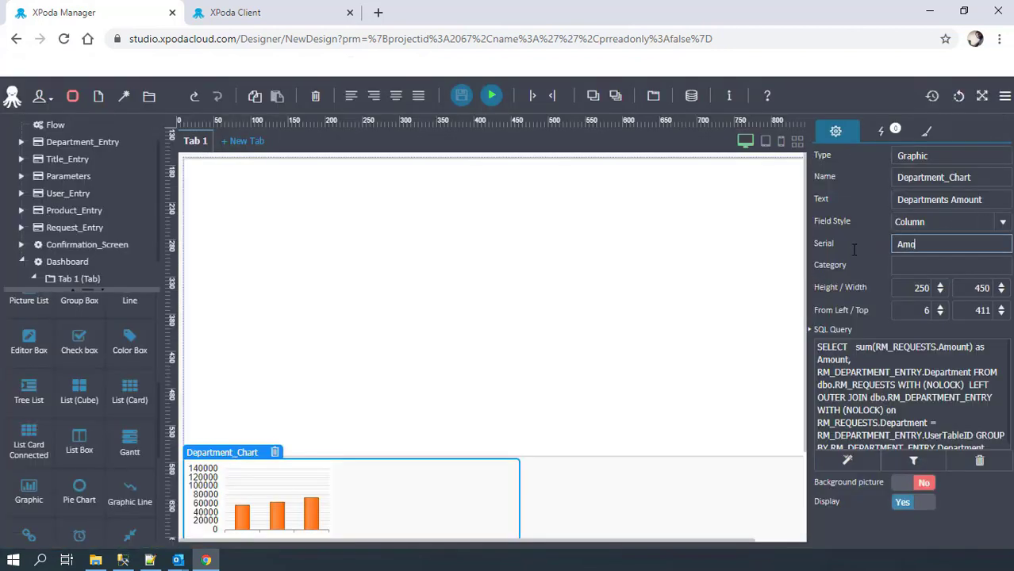
key("Tab")
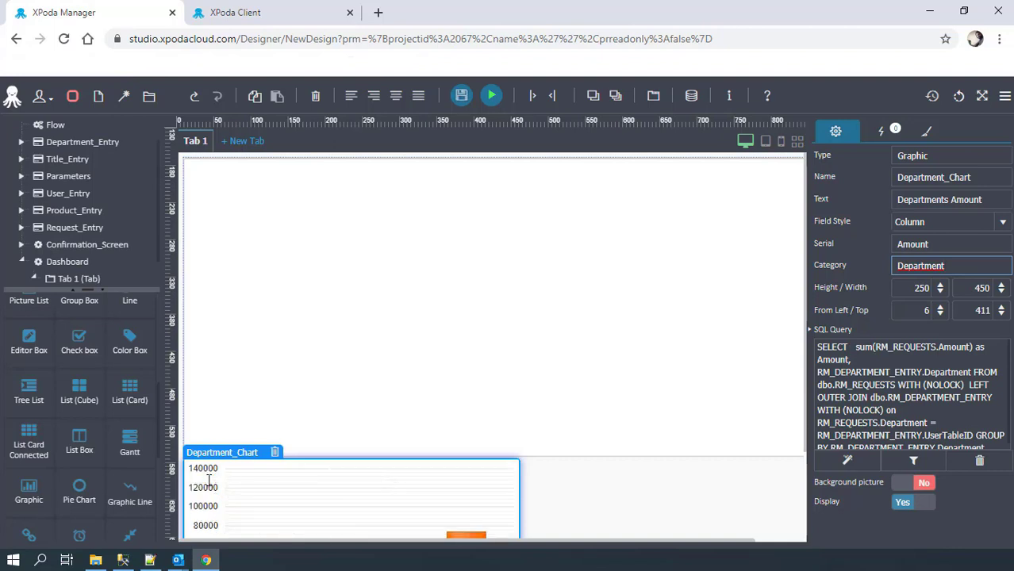
Add a second Graphic component beside Department_Chart, named Title_Chart with the text Titles Amount
left_click_drag(29, 488, 537, 475)
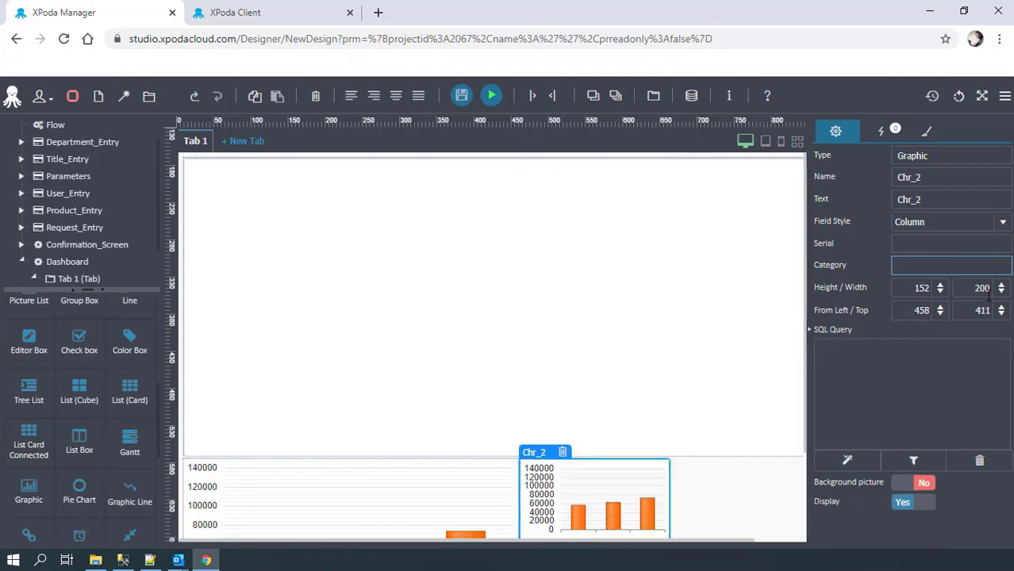
left_click_drag(949, 175, 853, 180)
type("T")
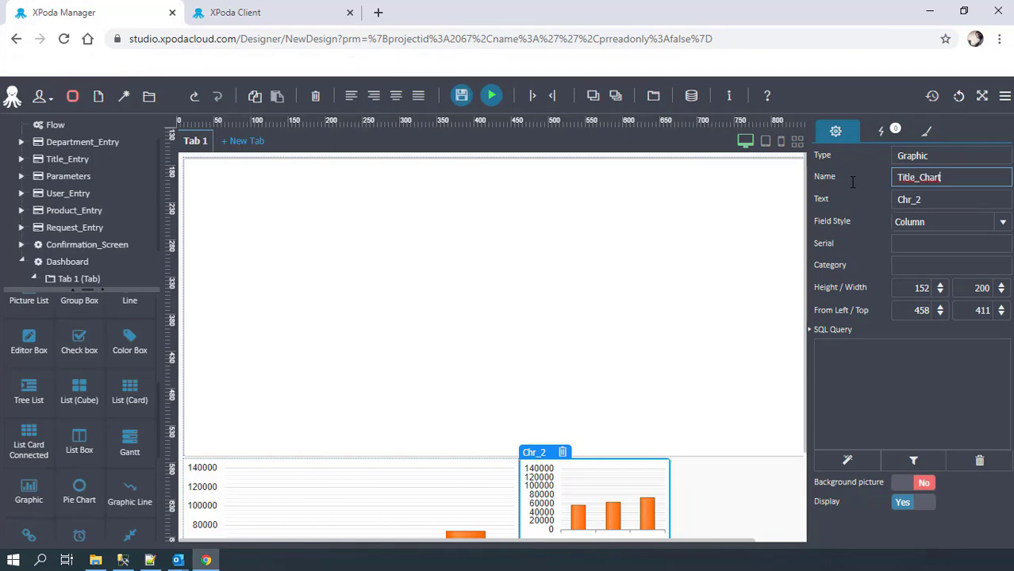
type("itle_Chart")
key("Tab")
type("T")
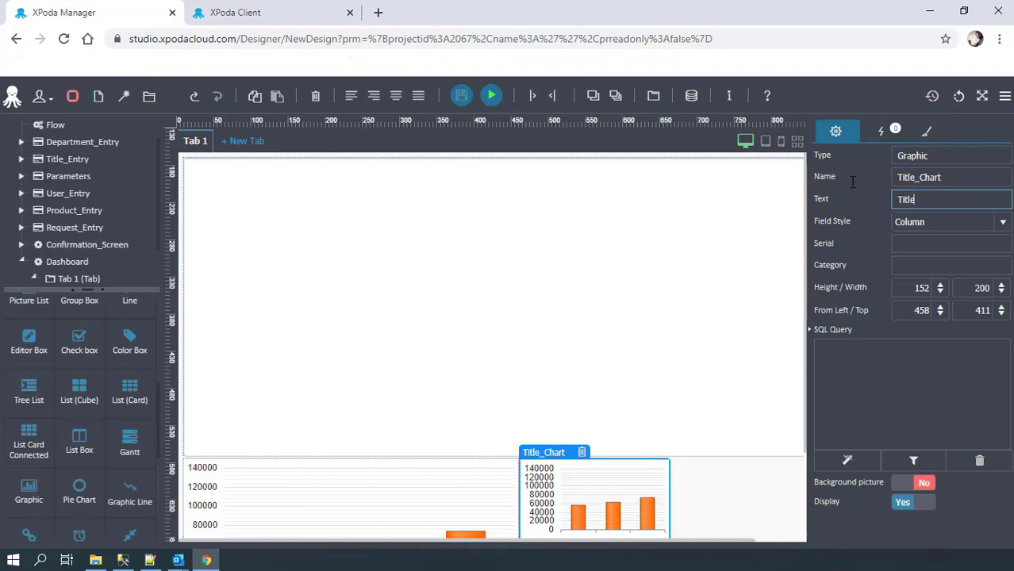
type("itles Amount")
Set the Title_Chart component's height to 250 and its width to 450
left_click(907, 285)
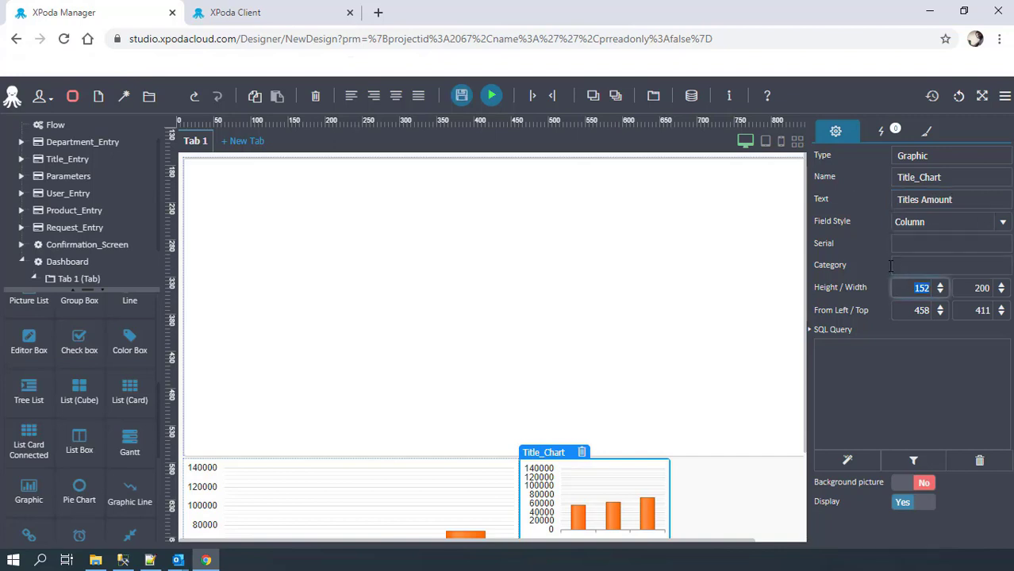
type("250")
left_click(986, 287)
type("450")
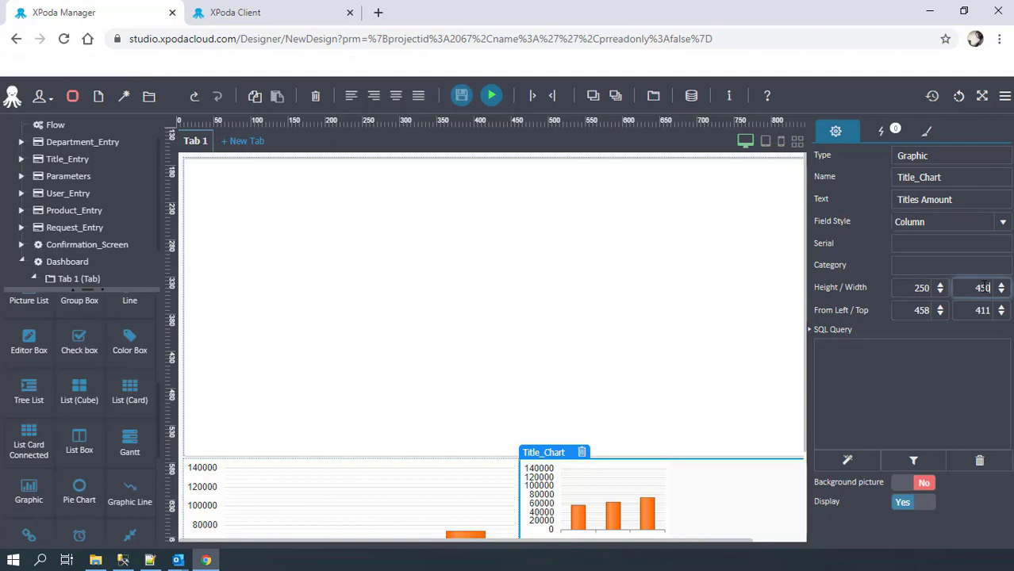
scroll(717, 372, "down", 3)
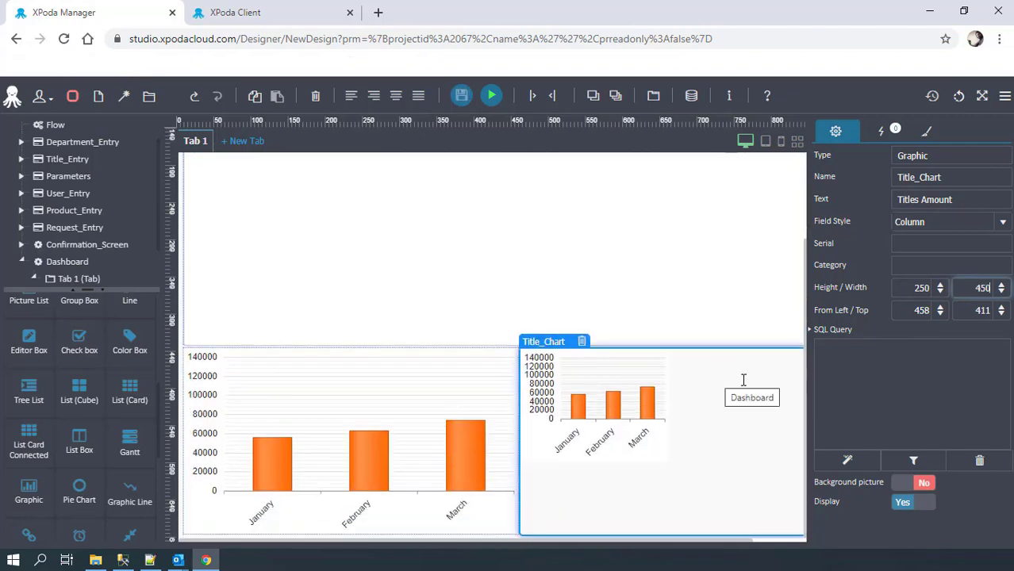
Start an SQL query for Title_Chart in the query builder with the Amount column of the RM_REQUESTS table
left_click(842, 366)
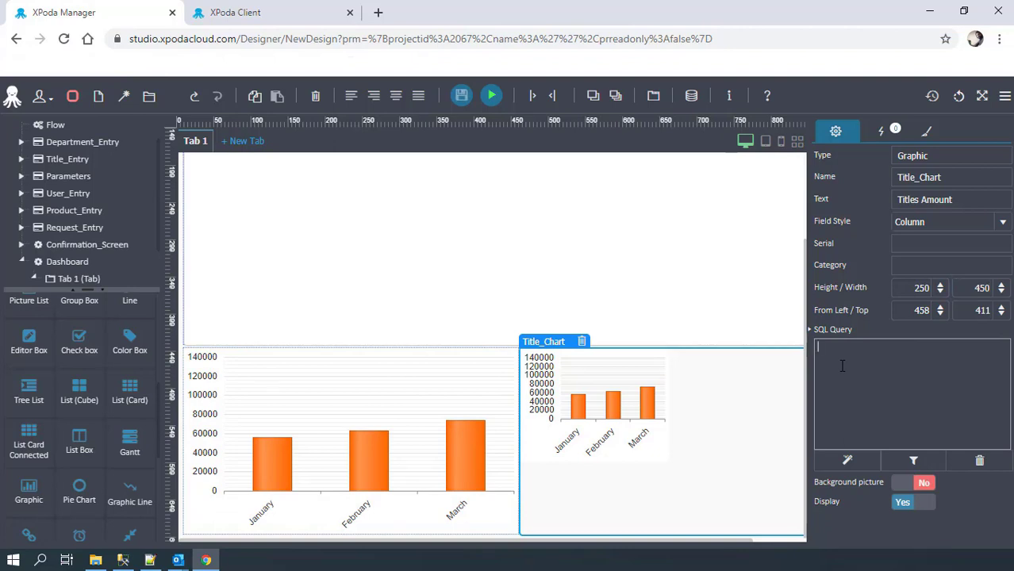
left_click(846, 461)
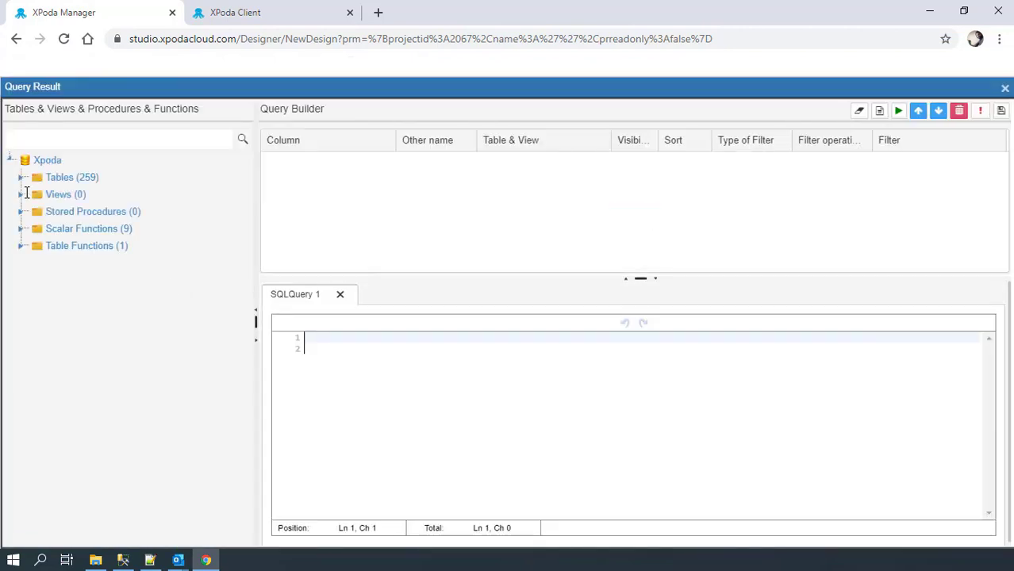
left_click(22, 177)
left_click(24, 139)
type("RM_RE")
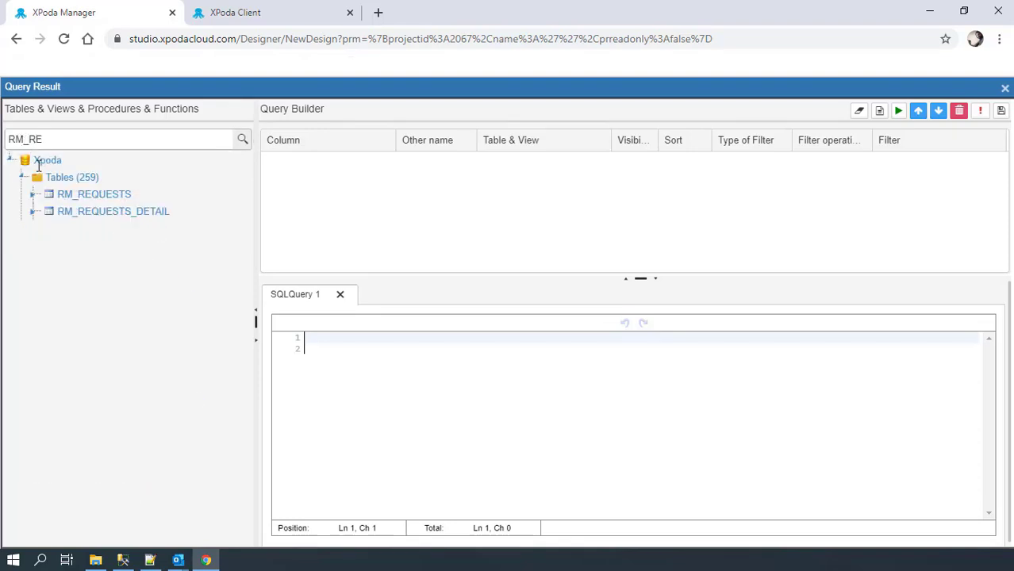
double_click(36, 194)
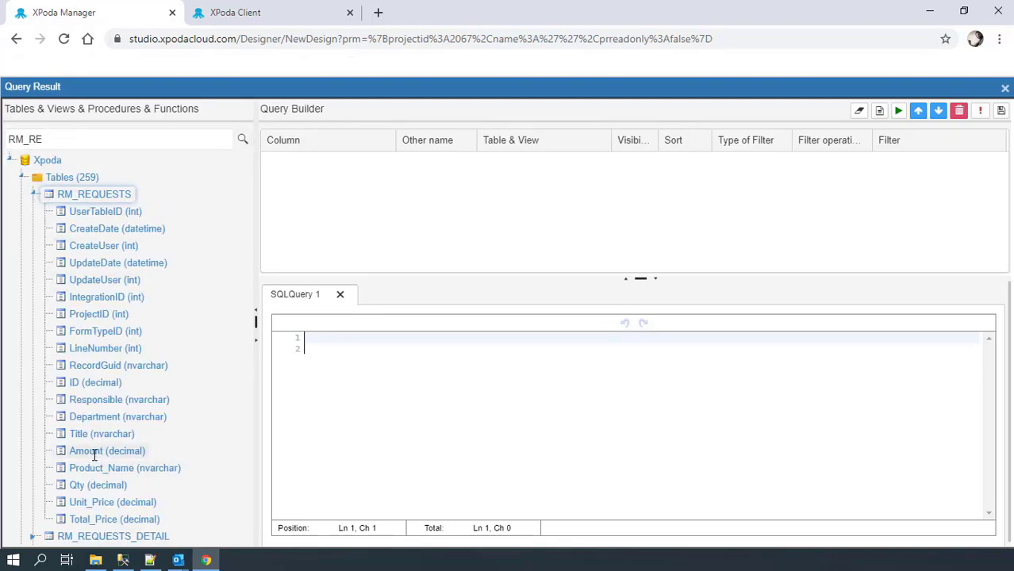
left_click_drag(94, 454, 330, 197)
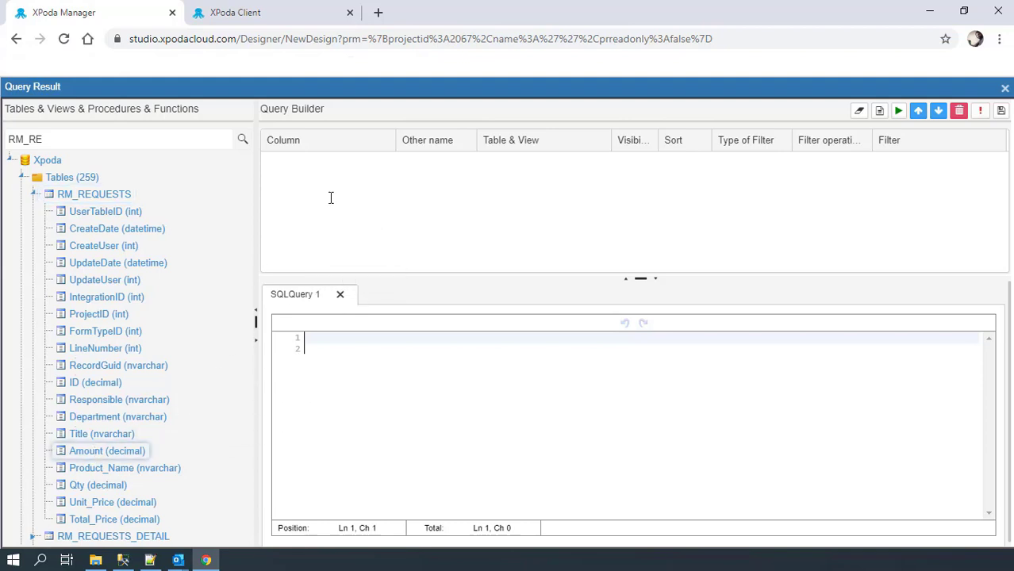
Add the Title column of RM_TITLE_ENTRY to the query with a LEFT join from master field Title to join field UserTableID
left_click(73, 139)
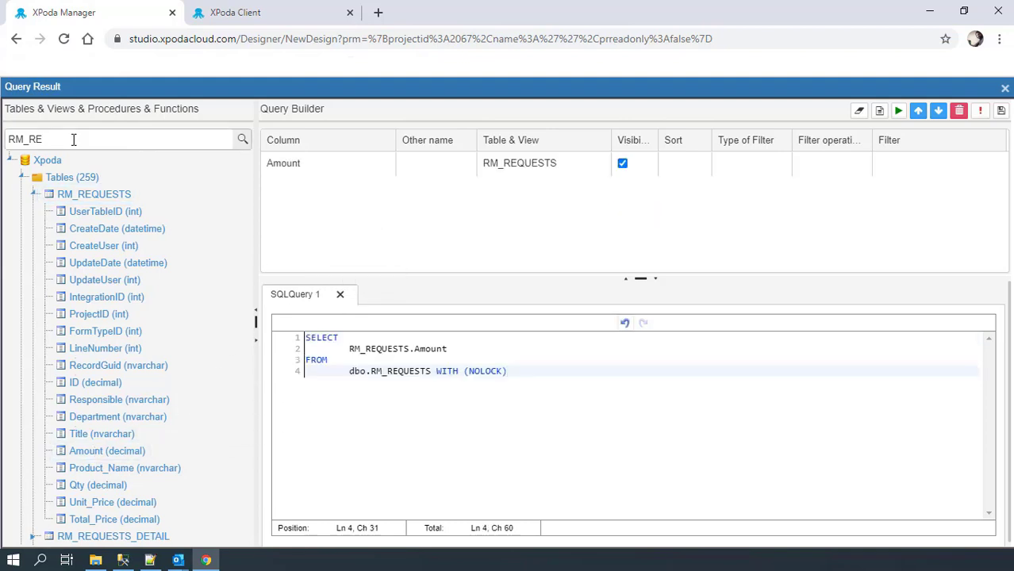
key("BackSpace")
key("BackSpace")
type("TI")
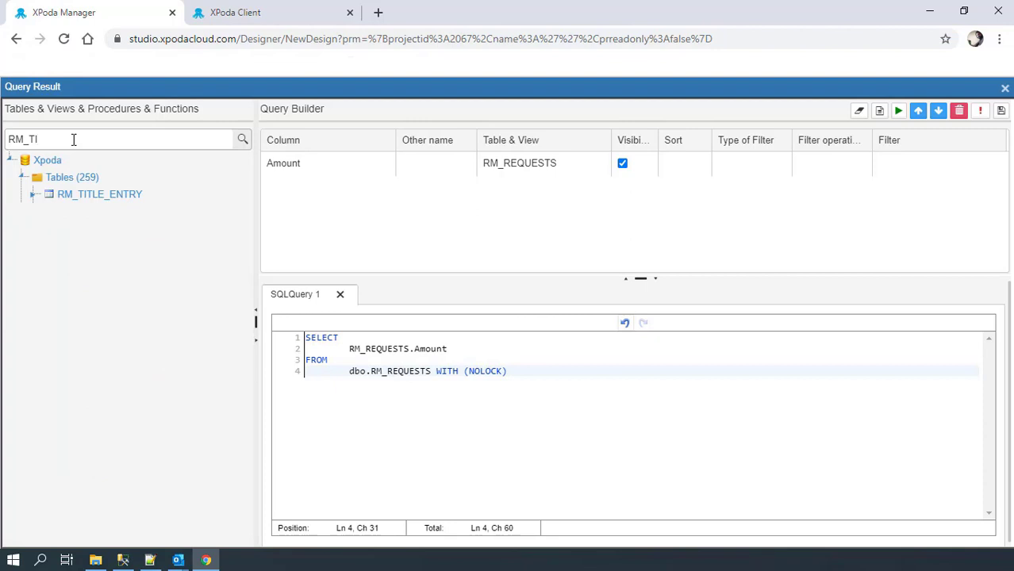
left_click(33, 195)
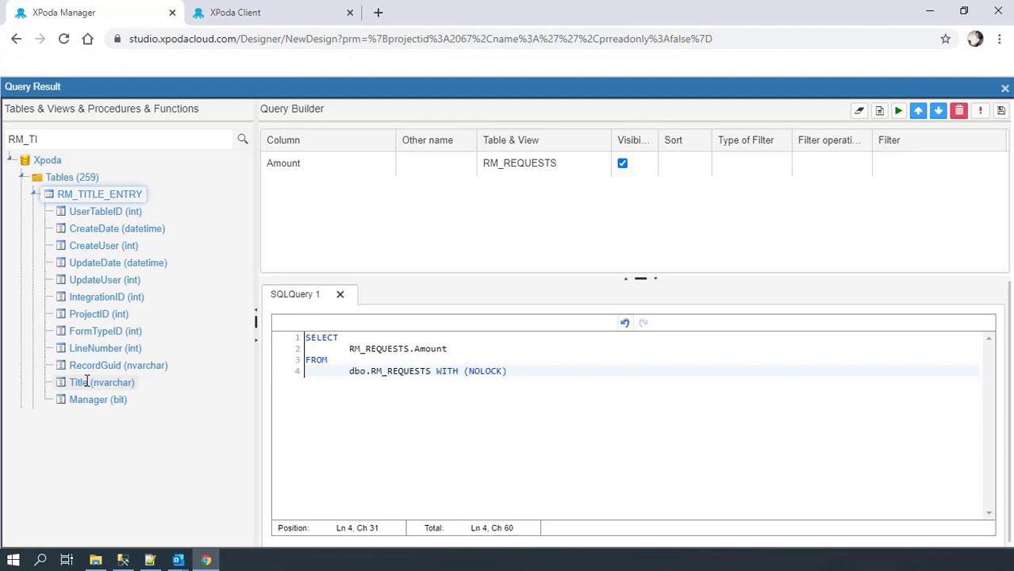
left_click_drag(86, 382, 324, 209)
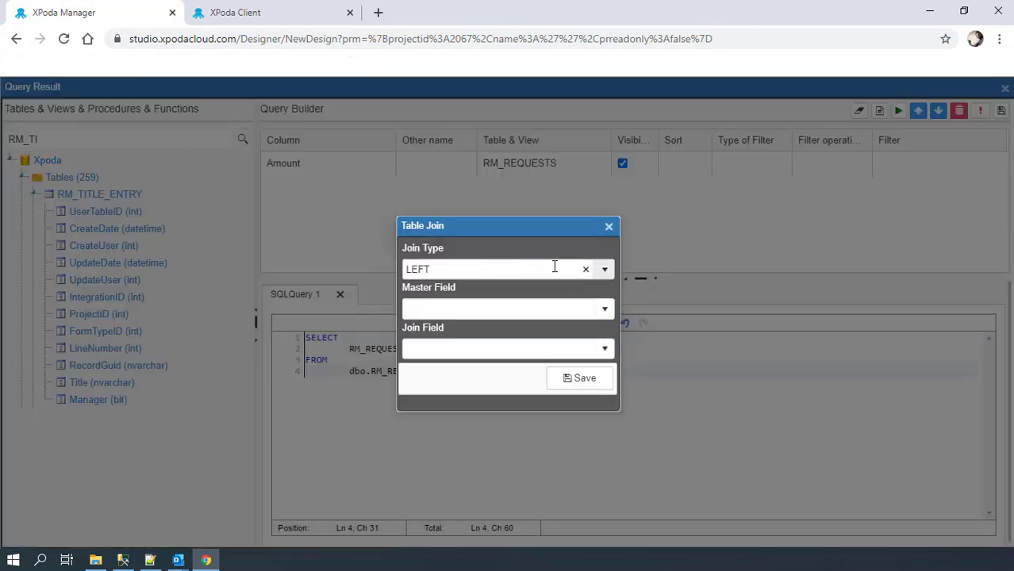
left_click(536, 311)
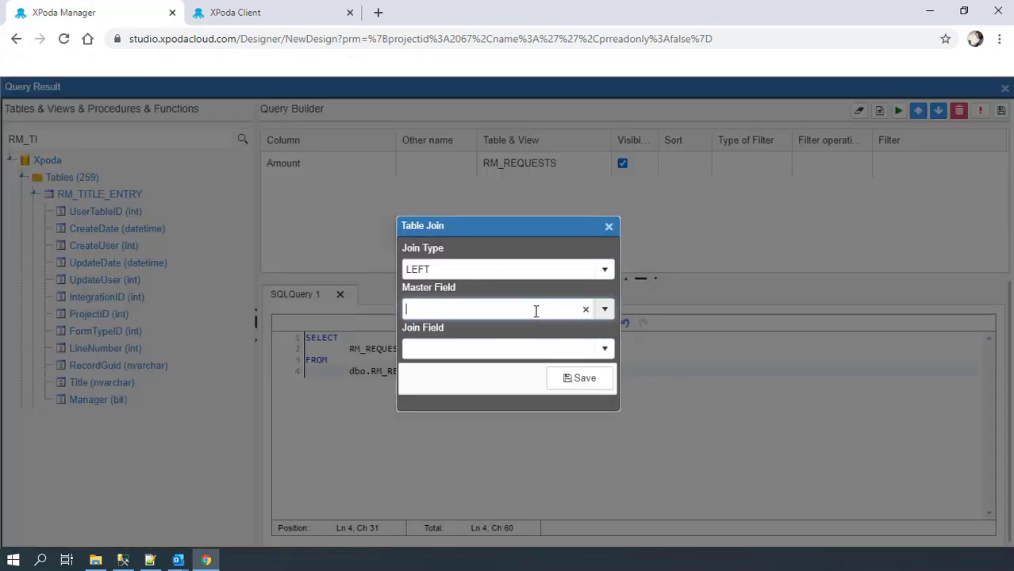
type("ti")
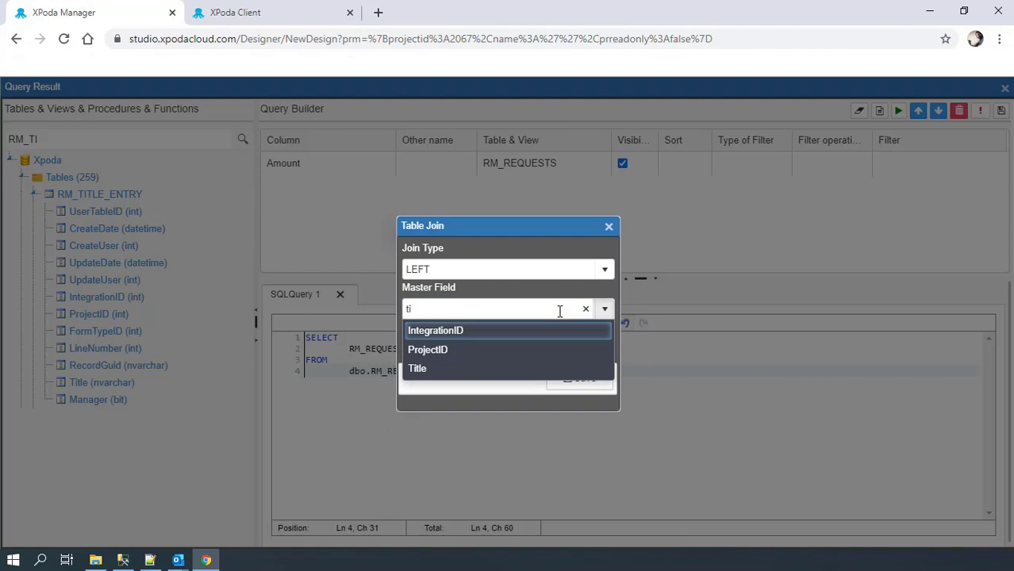
left_click(508, 369)
left_click(604, 348)
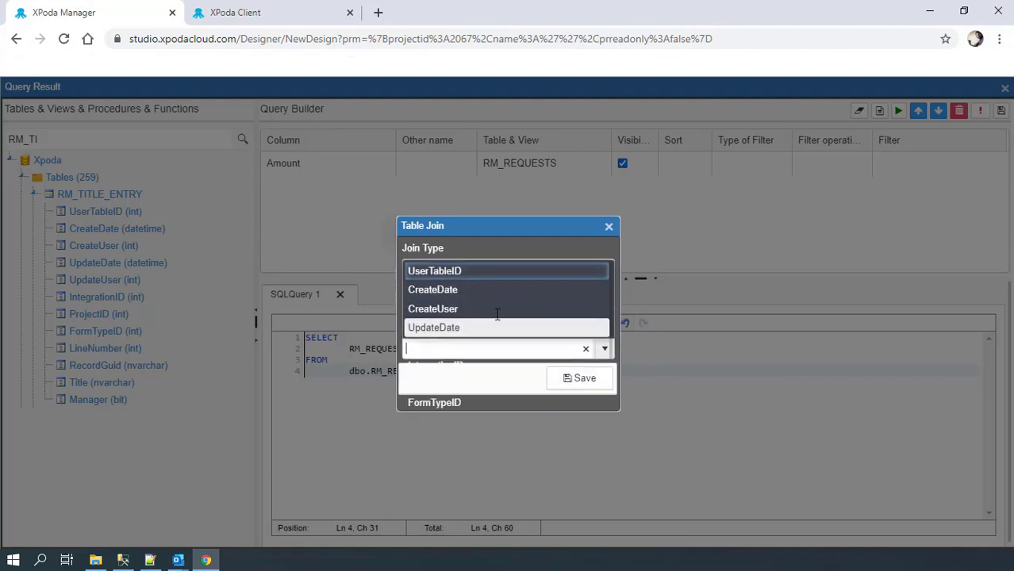
left_click(464, 271)
left_click(580, 378)
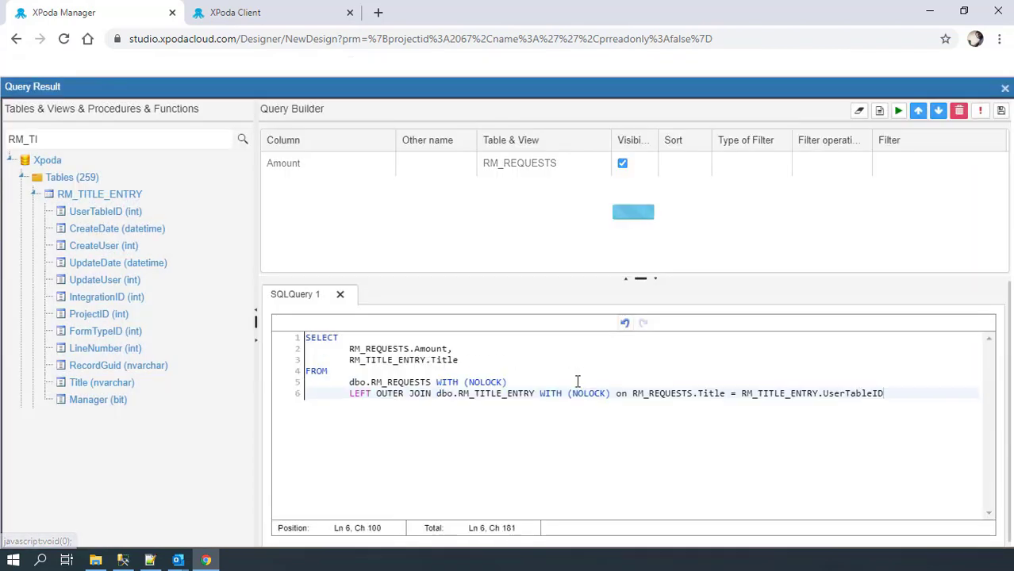
Append a GROUP BY RM_TITLE_ENTRY.Title clause on a new line at the end of the SQL query
left_click_drag(458, 360, 351, 361)
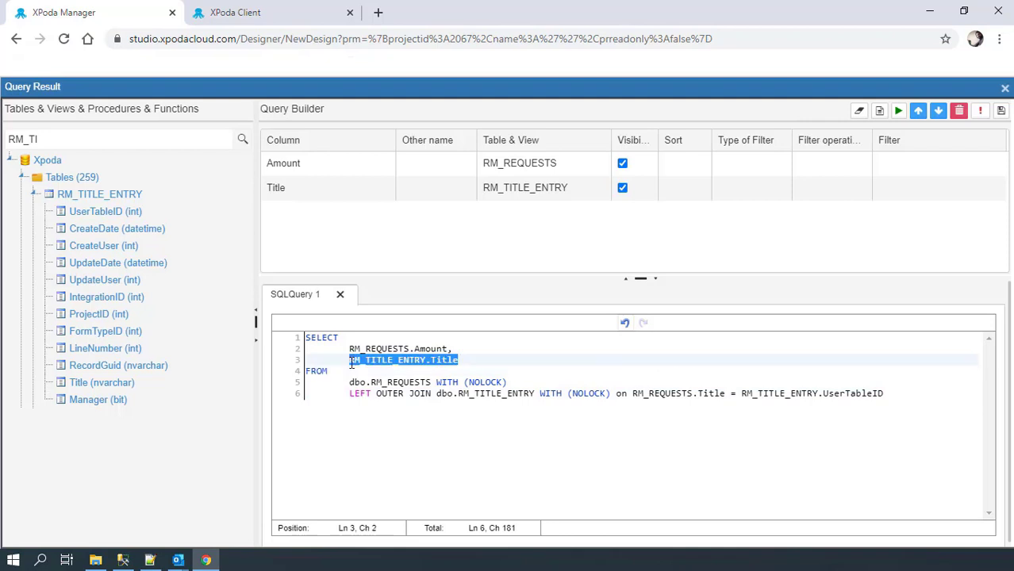
left_click(883, 394)
key("Return")
type("GR")
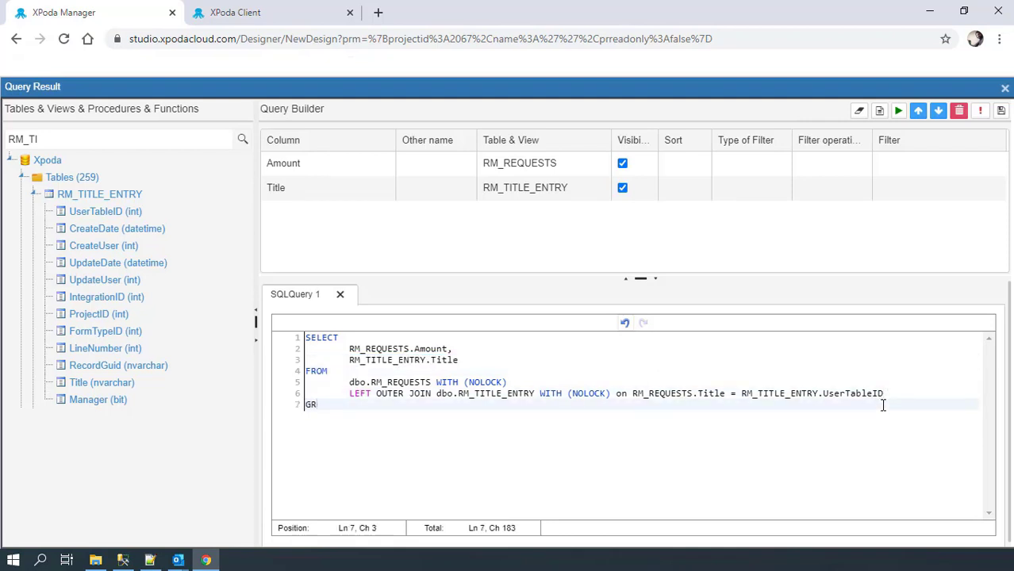
type("OUP BY")
type("RM_TITLE_ENTRY.Title")
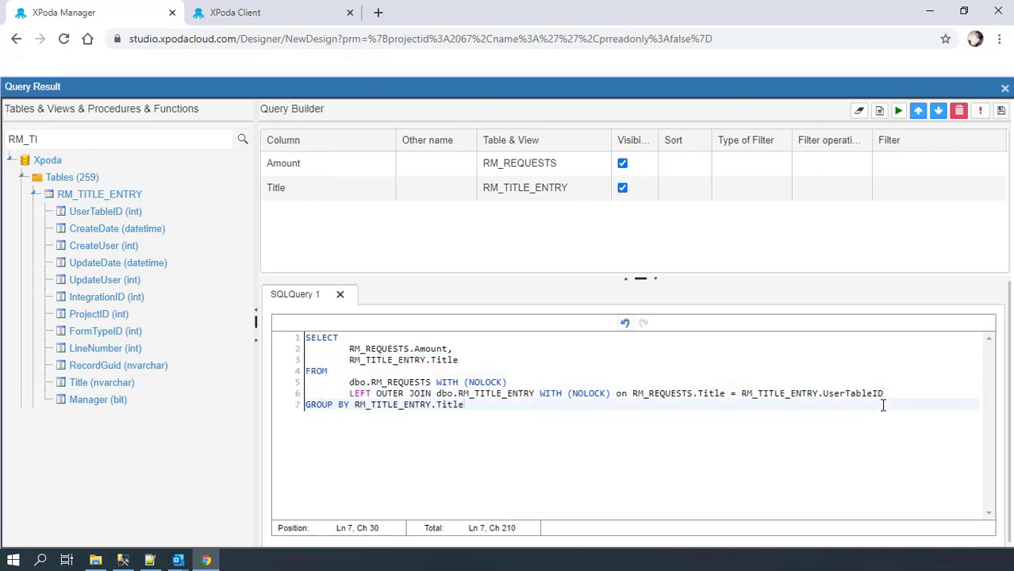
Change the selected amount column to sum(RM_REQUESTS.Amount) as Amount and save the query to Title_Chart
left_click(347, 350)
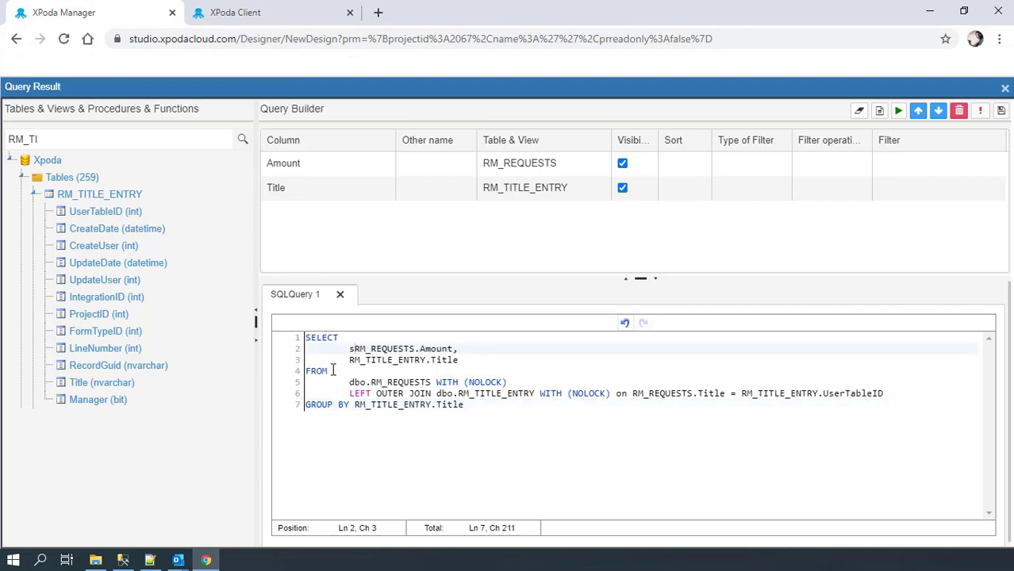
type("sum(")
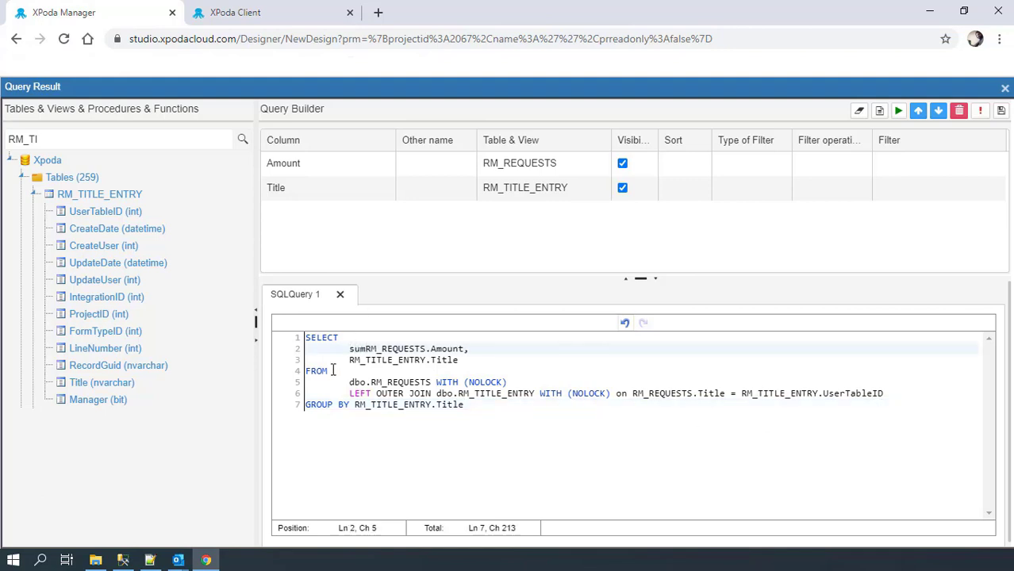
left_click(469, 349)
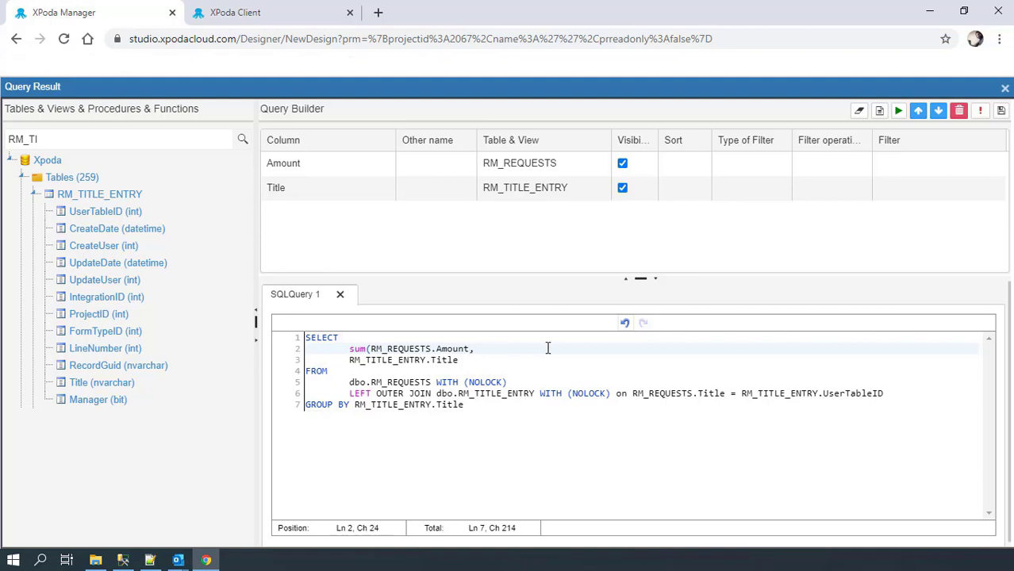
type(") as Amount")
left_click(1001, 110)
Set Title_Chart's Serial to Amount and its Category to Title
left_click(867, 251)
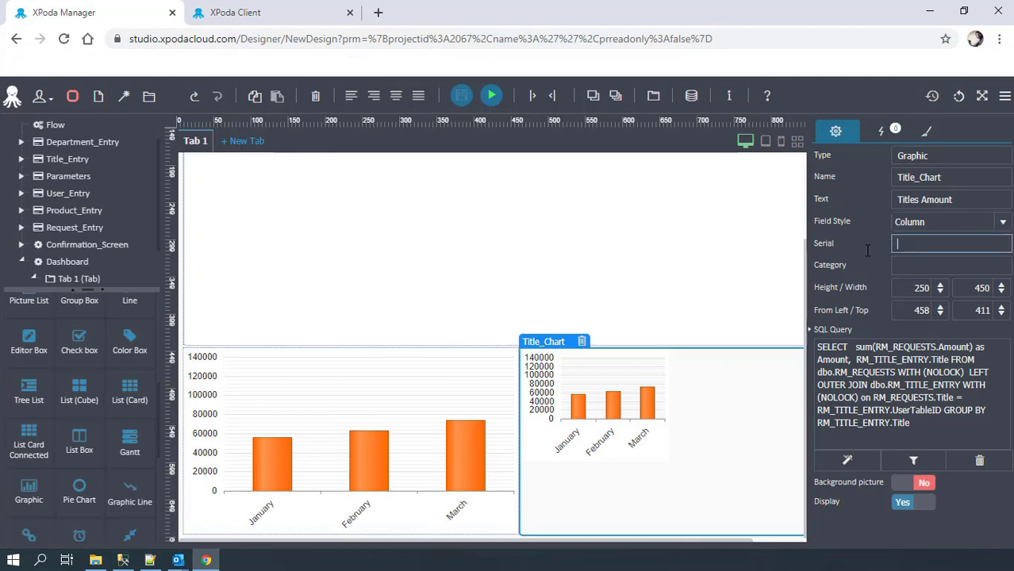
type("Amount")
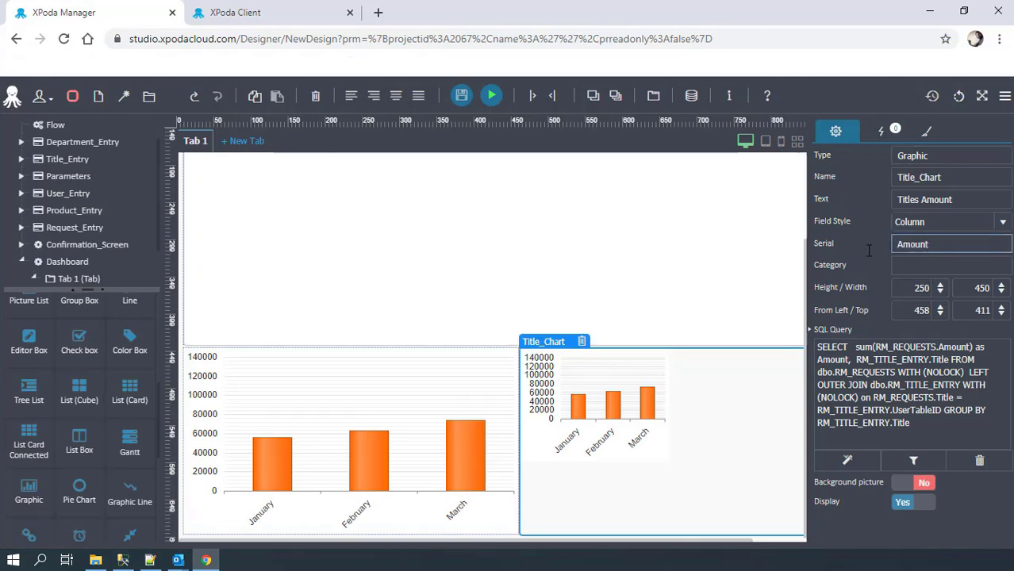
key("Tab")
type("Titl")
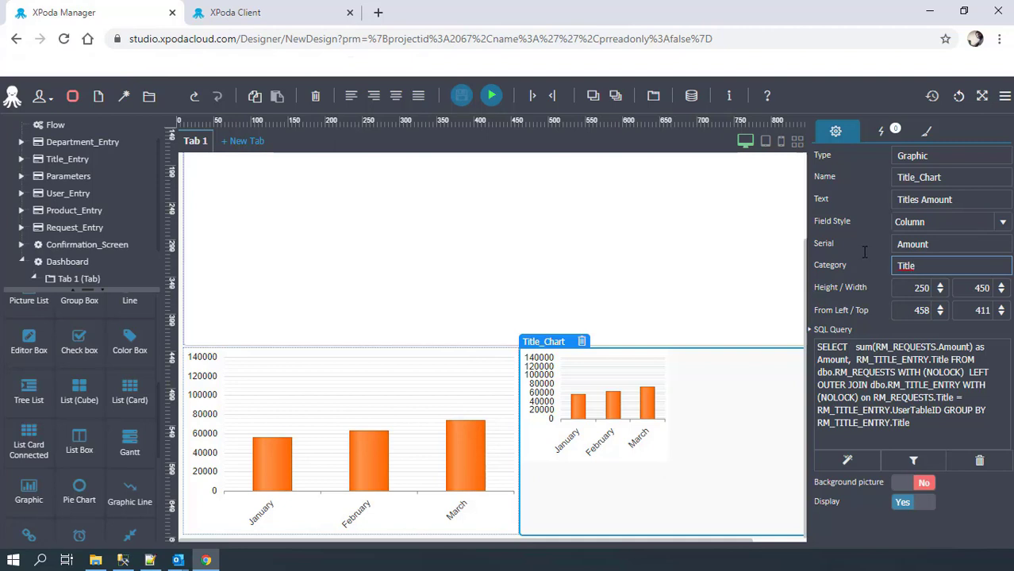
left_click(860, 253)
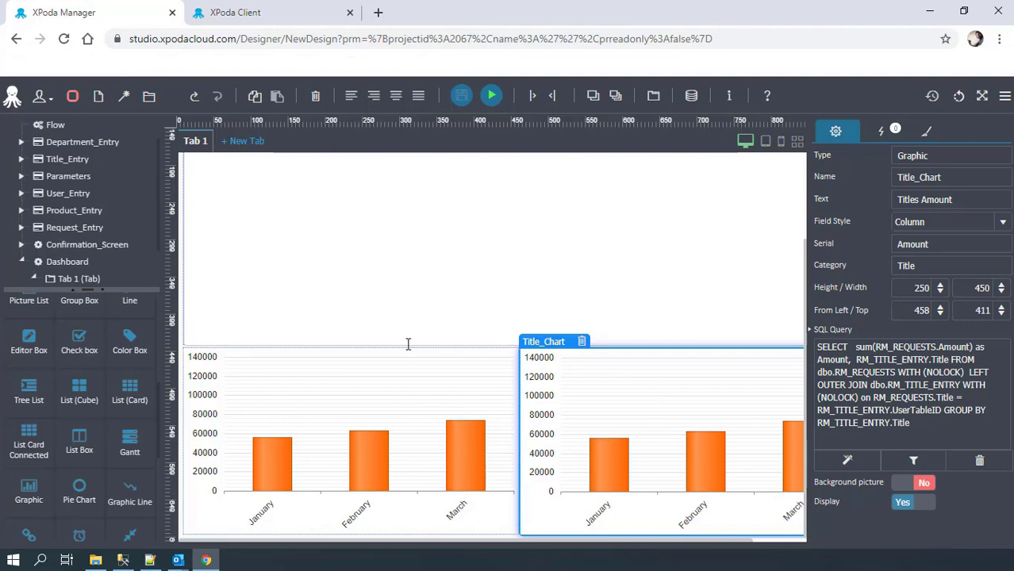
Start a new action on the Dashboard form with type When the form is opened and operation Update Value
left_click(67, 261)
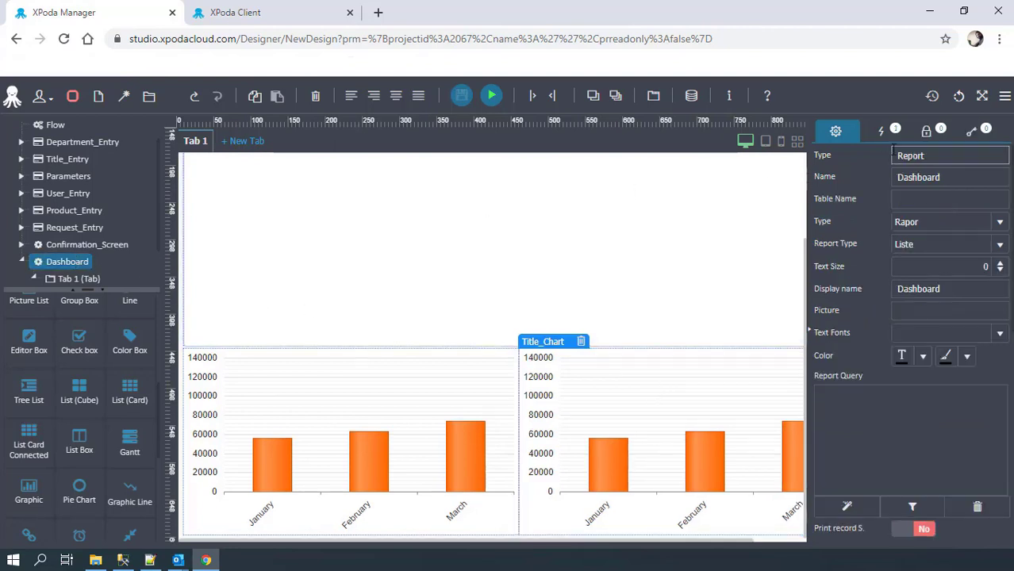
left_click(882, 133)
left_click(879, 156)
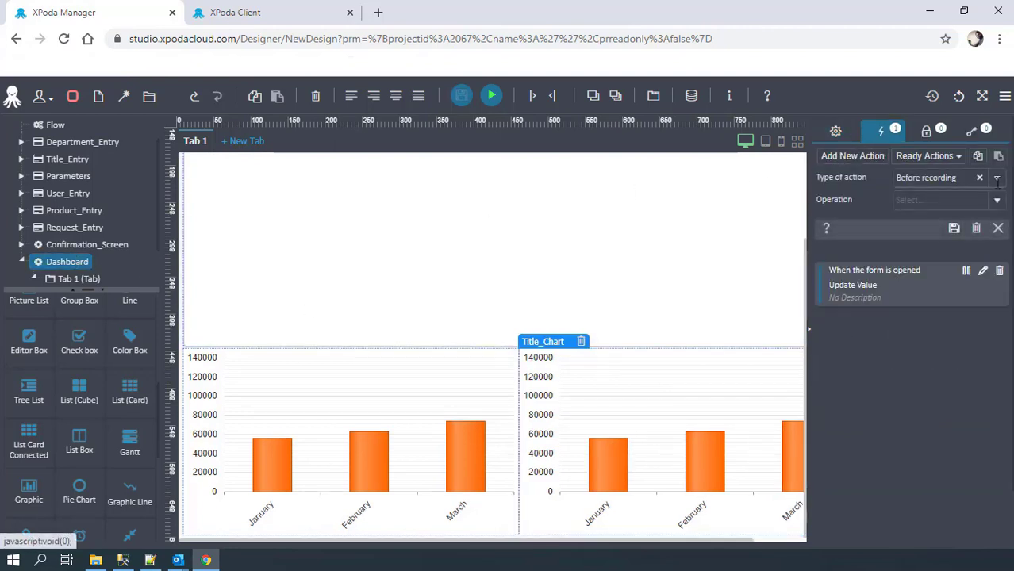
left_click(948, 179)
scroll(946, 238, "down", 1)
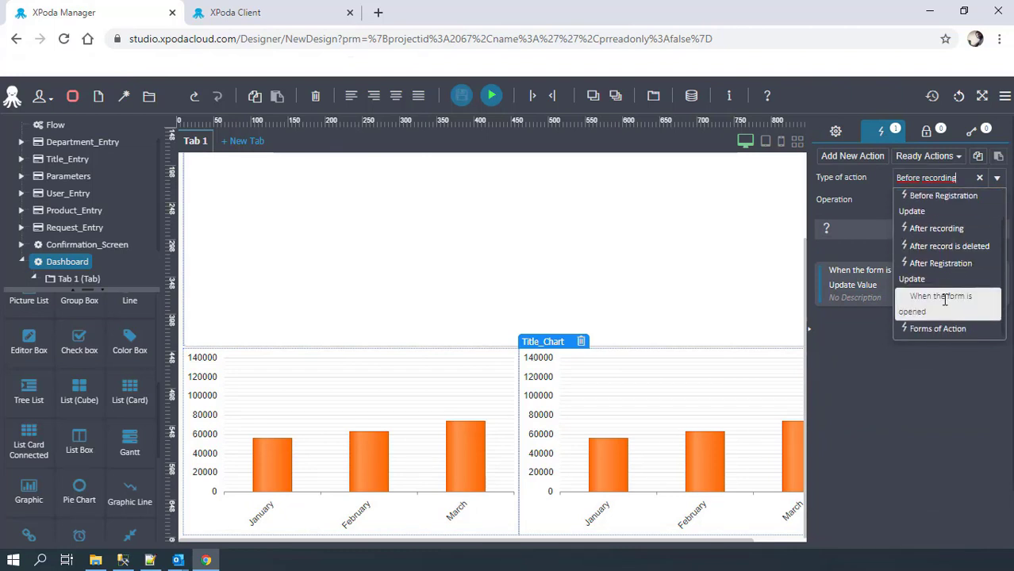
left_click(950, 297)
left_click(921, 203)
type("u")
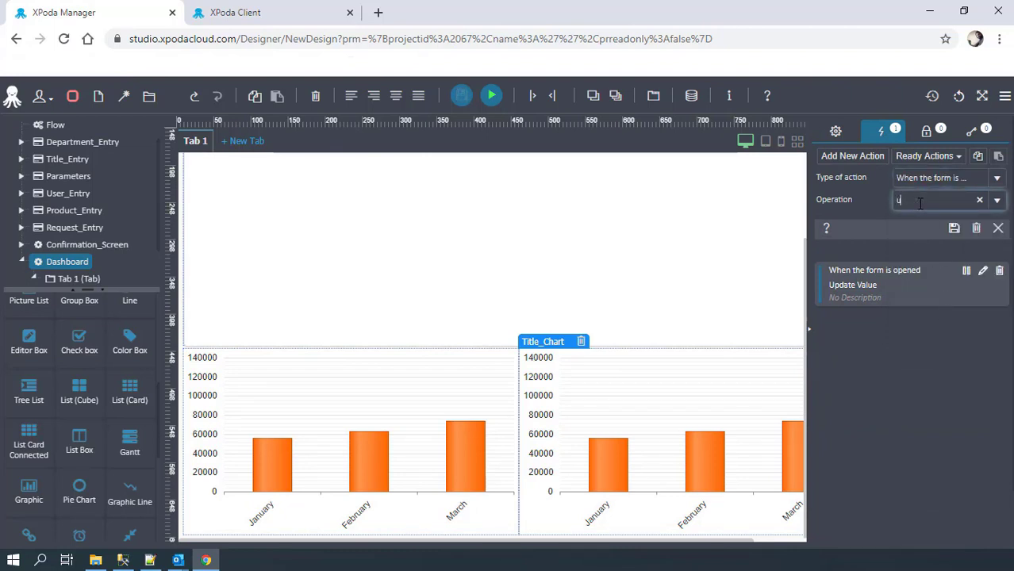
type("pda")
key("Return")
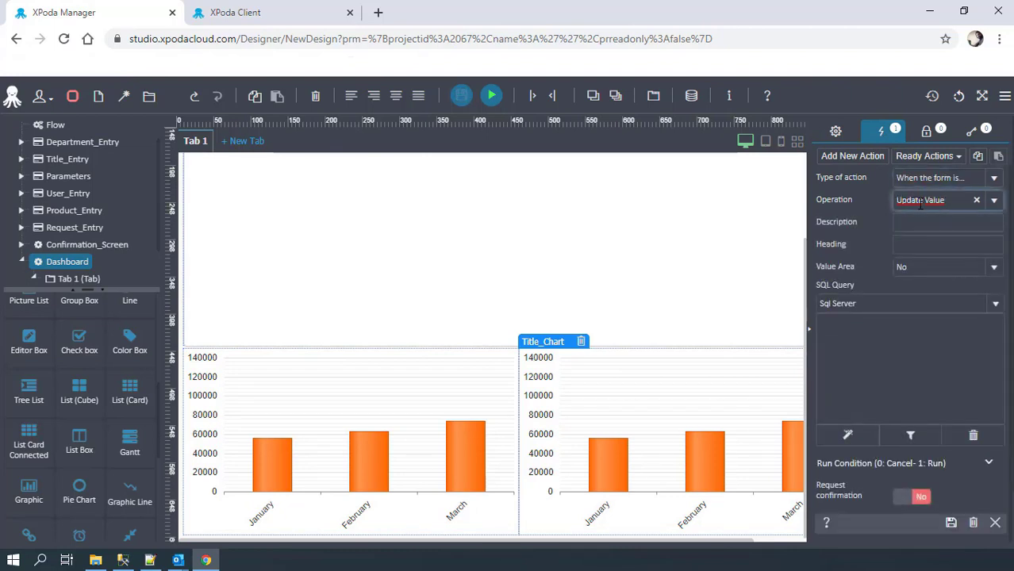
Set the new action's Value Area to Department_Chart and save the action
left_click(923, 267)
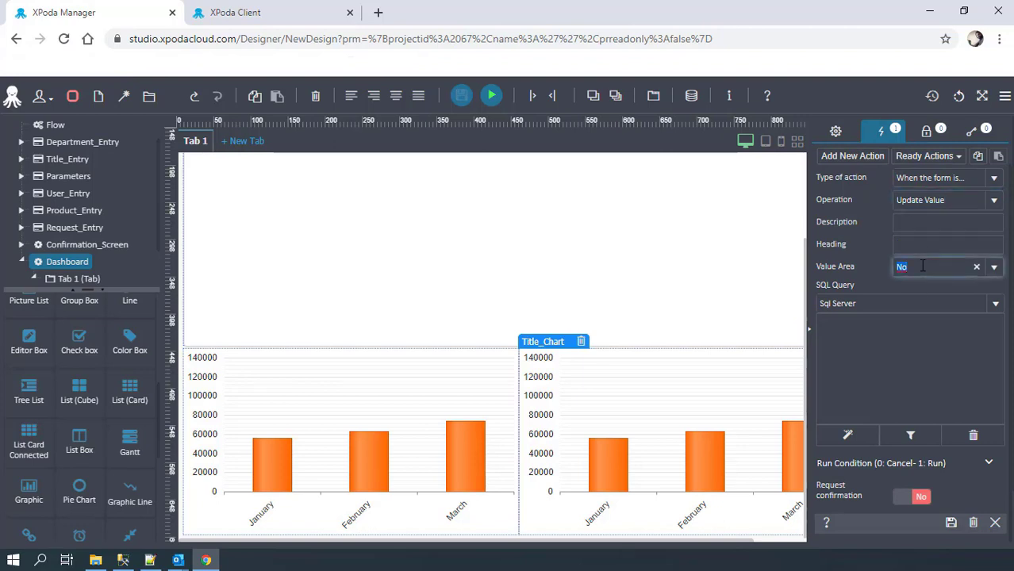
type("de")
left_click(921, 297)
left_click(952, 523)
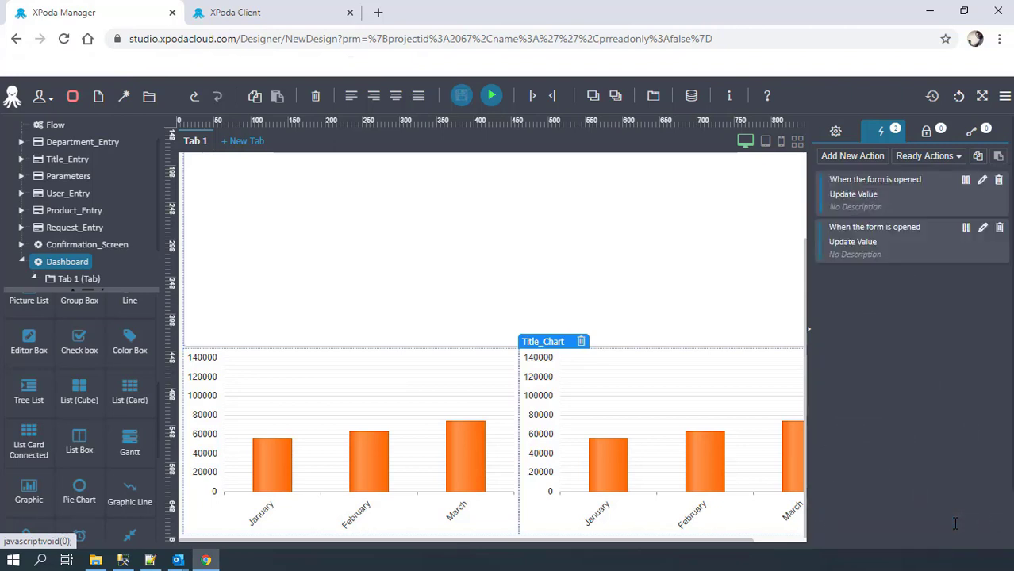
Add another When the form is opened action to Dashboard that runs Update Value on Title_Chart, and save it
left_click(847, 157)
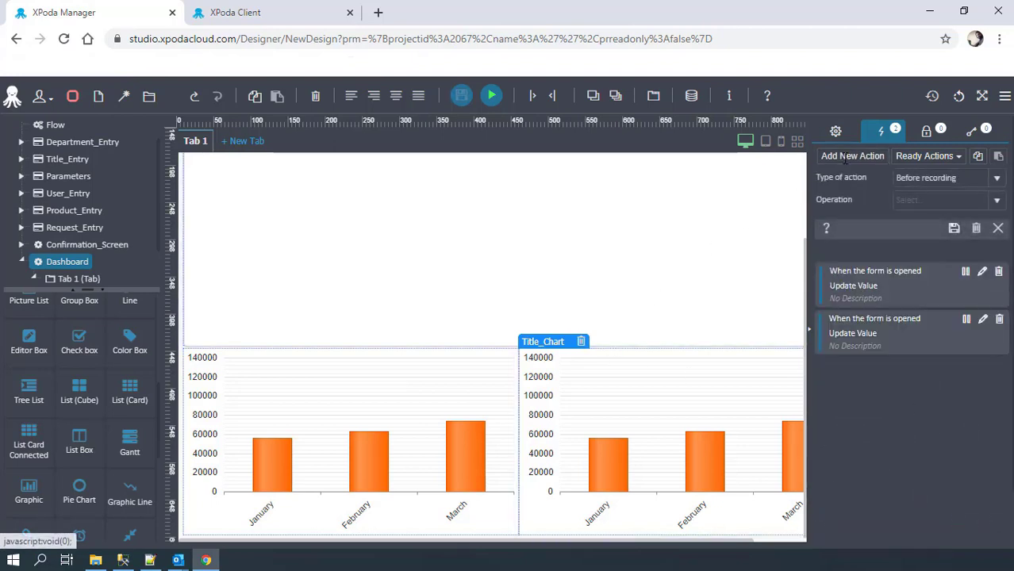
left_click(975, 179)
scroll(932, 288, "down", 1)
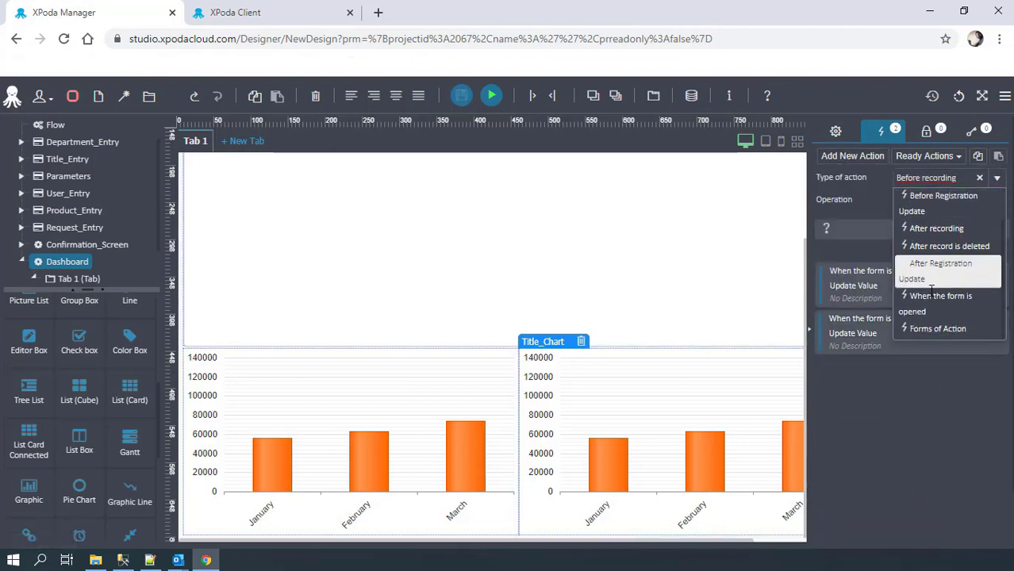
left_click(937, 300)
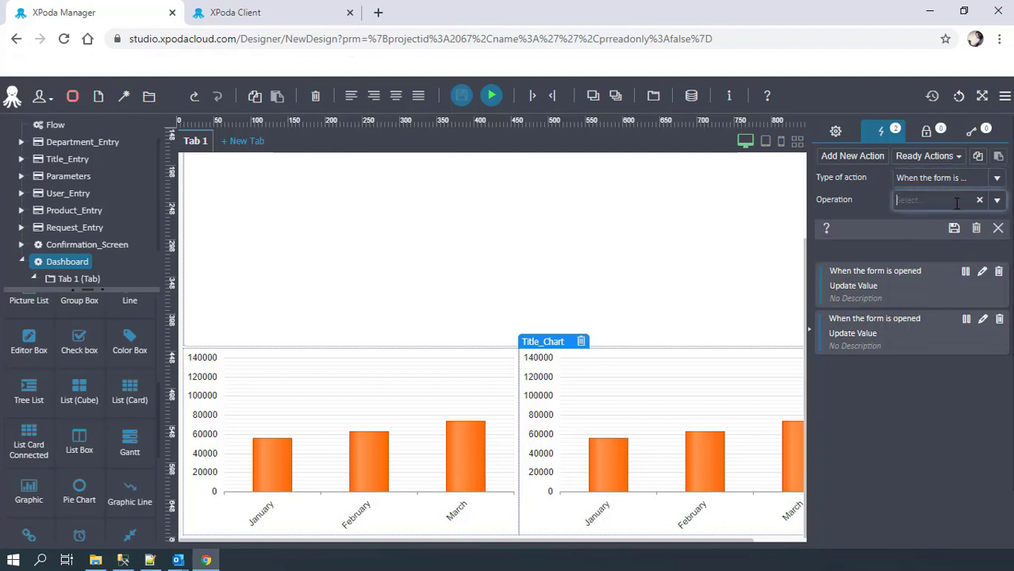
type("upd")
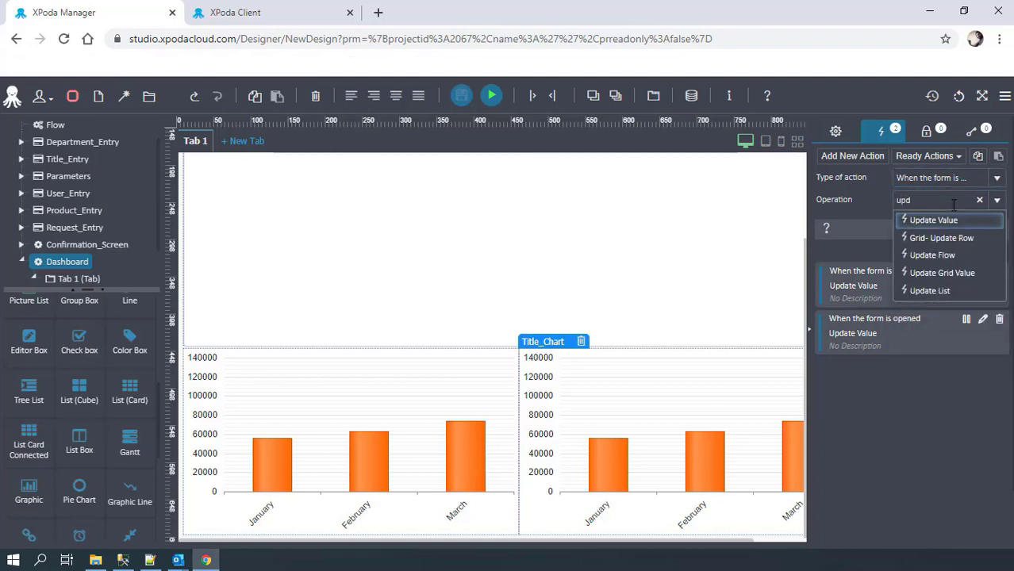
left_click(941, 221)
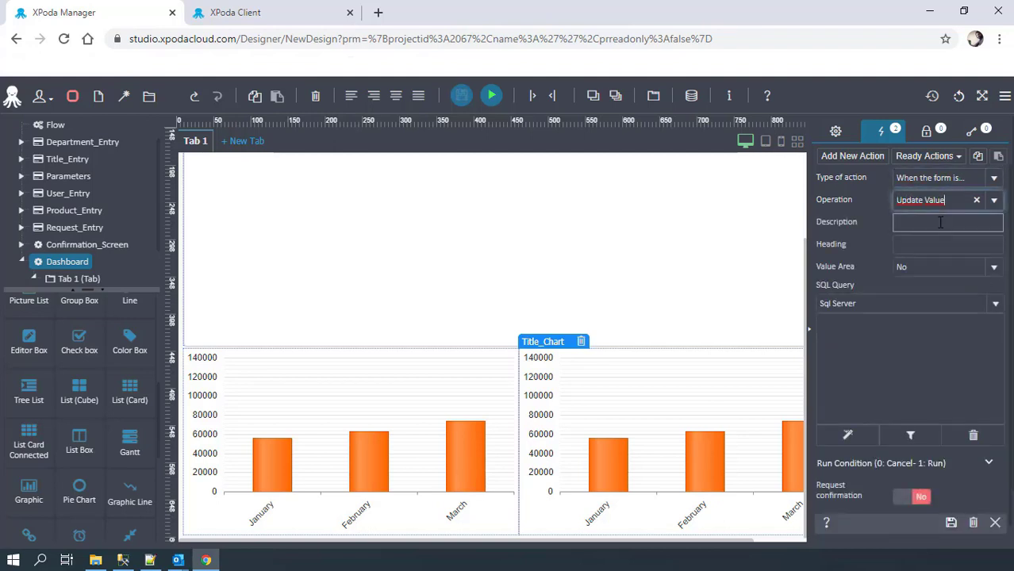
left_click(956, 268)
type("ti")
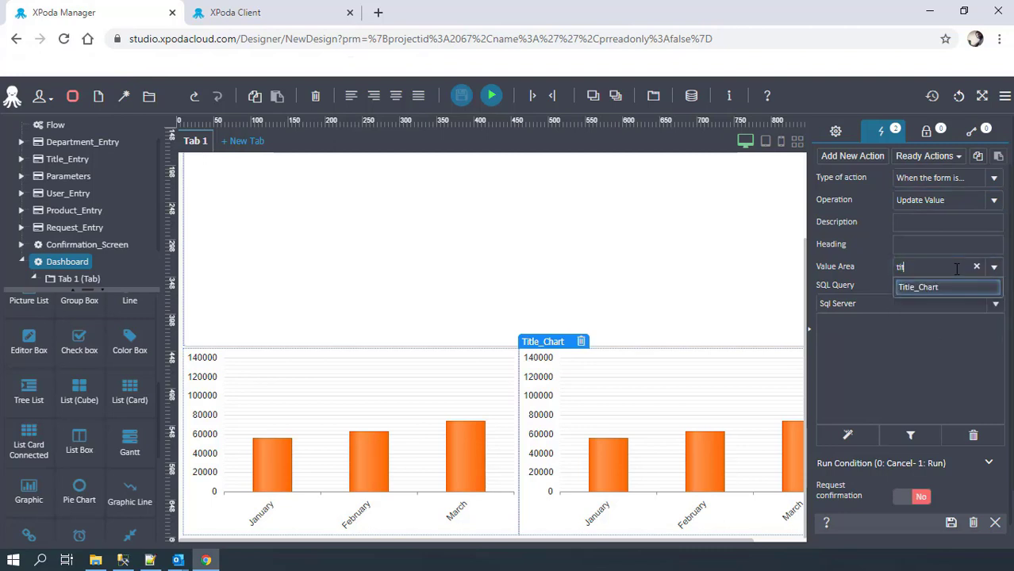
left_click(945, 287)
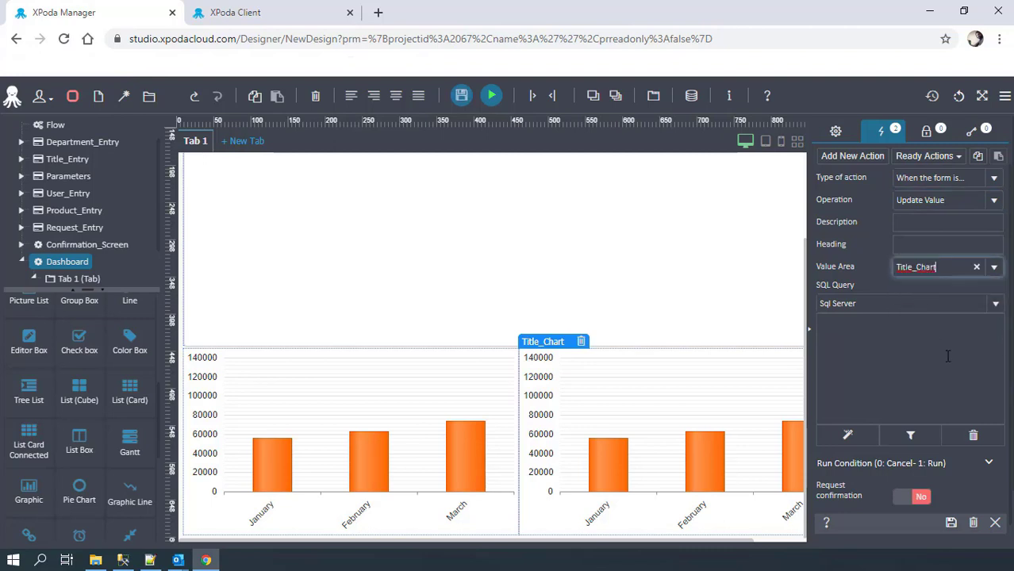
left_click(951, 521)
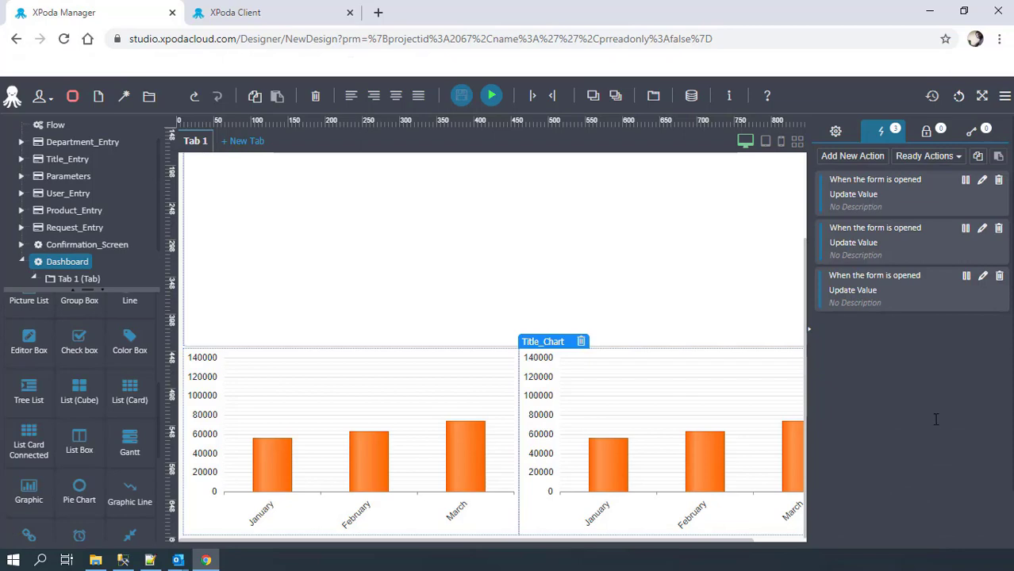
Save the project with its tables and run it in the client to view the dashboard
left_click(460, 96)
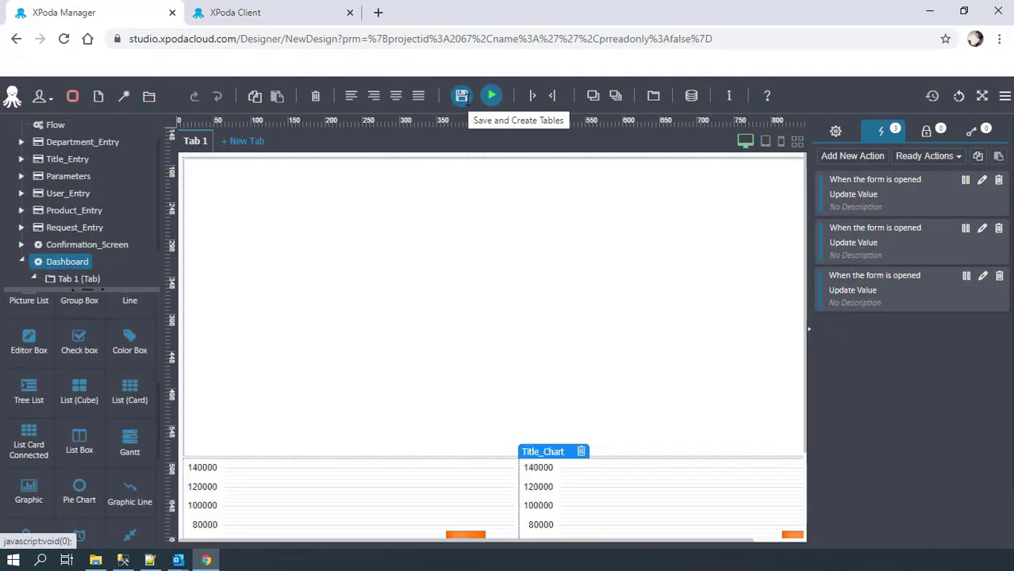
left_click(492, 97)
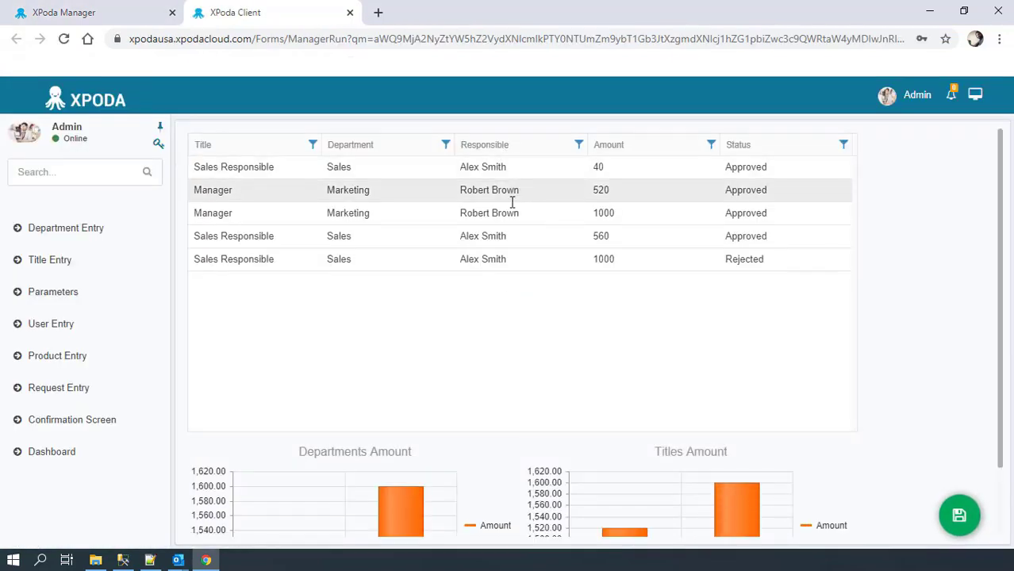
Examine the request list and both amount charts on the running dashboard at a reduced page zoom
scroll(480, 267, "down", 2)
key("ctrl+minus")
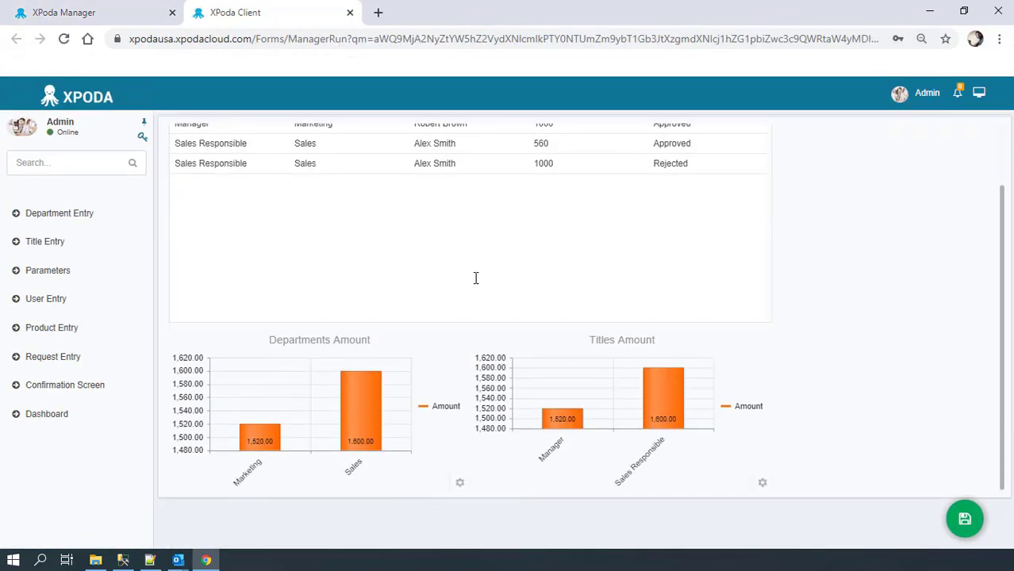
scroll(489, 276, "up", 2)
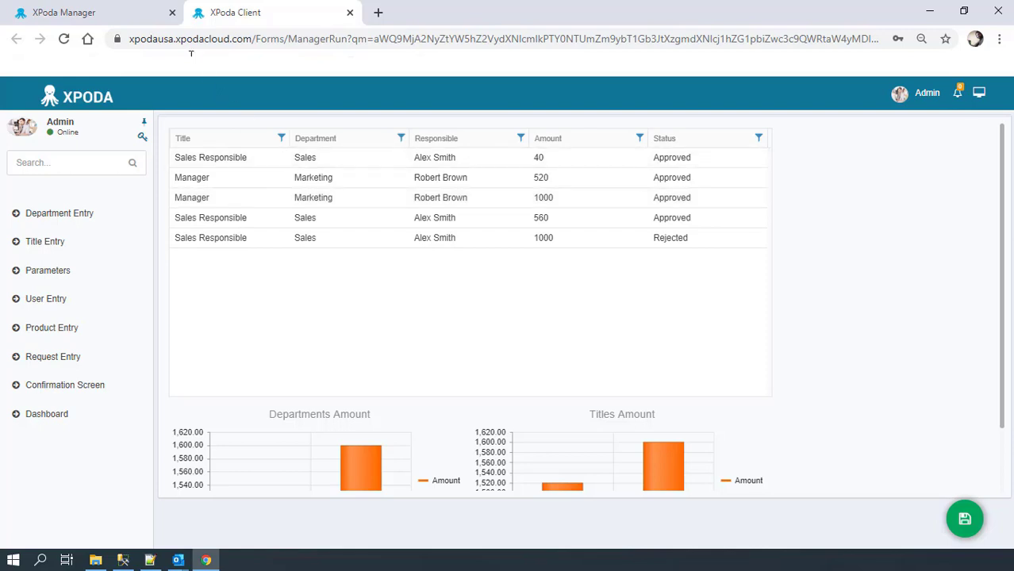
Switch to XPoda Manager and start a new Request_List action of type When double clicked on row with operation Open Form (Detail)
left_click(111, 8)
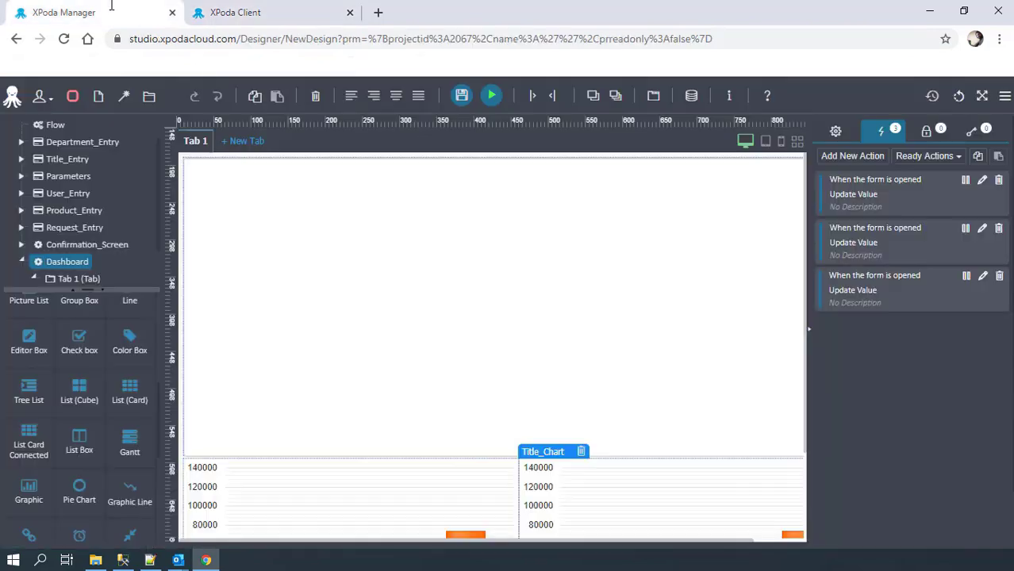
left_click(296, 219)
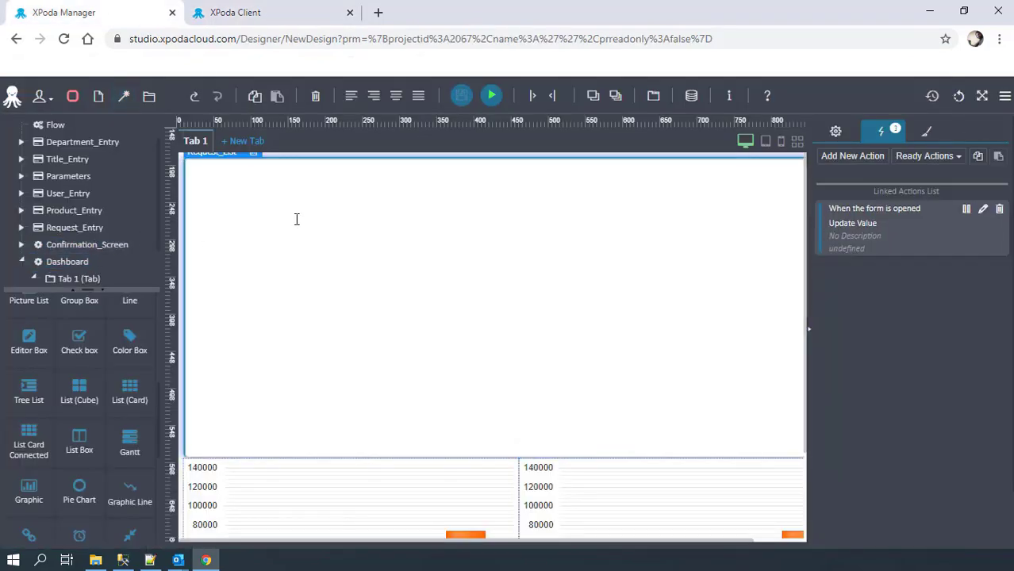
left_click(848, 156)
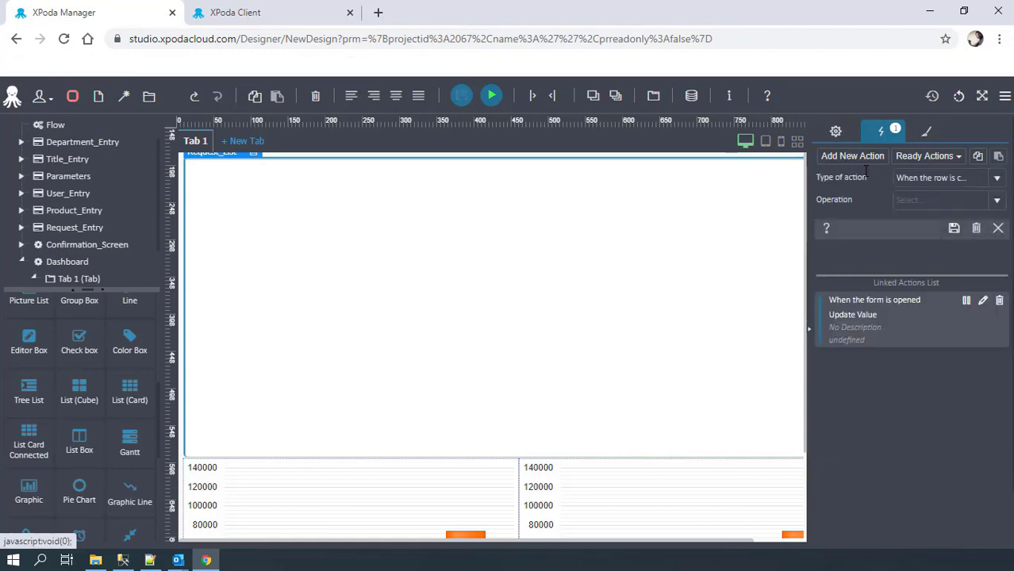
left_click(990, 178)
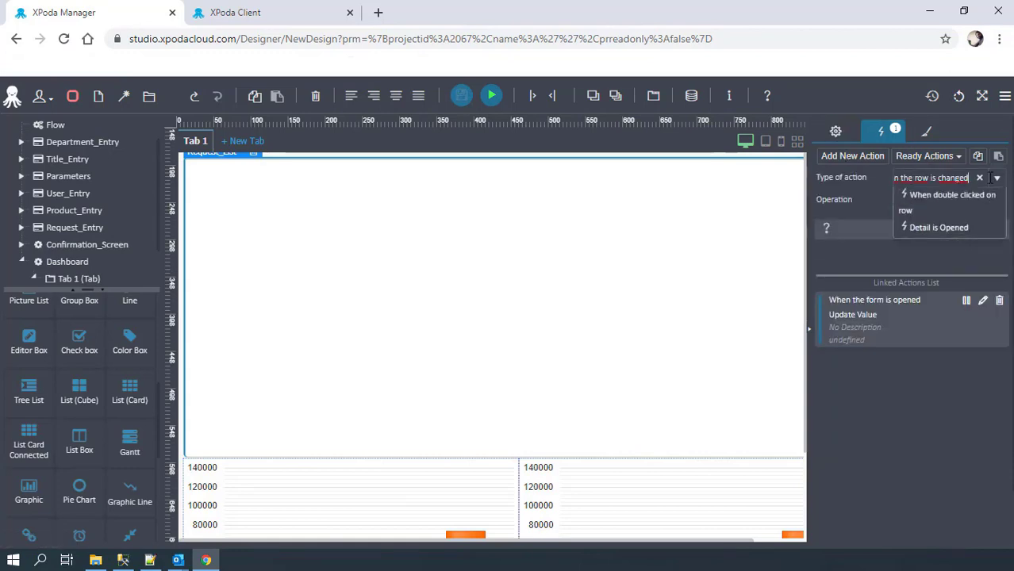
left_click(932, 199)
left_click(932, 201)
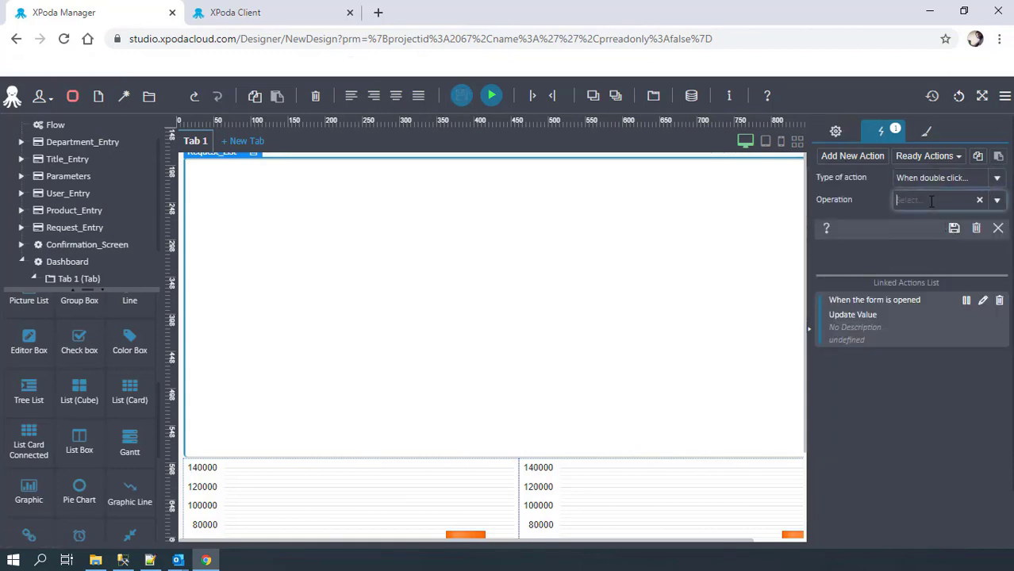
type("open")
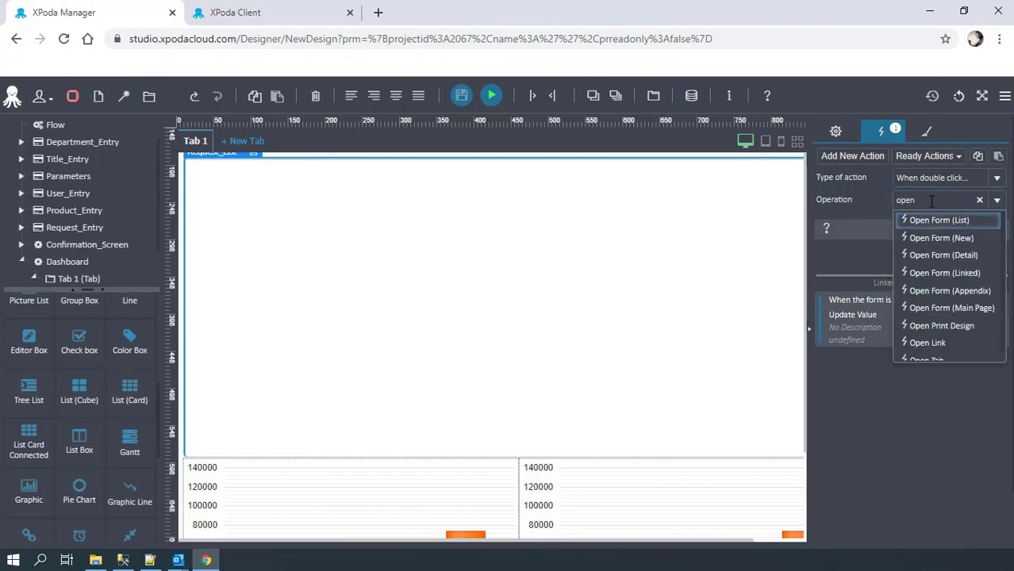
left_click(936, 254)
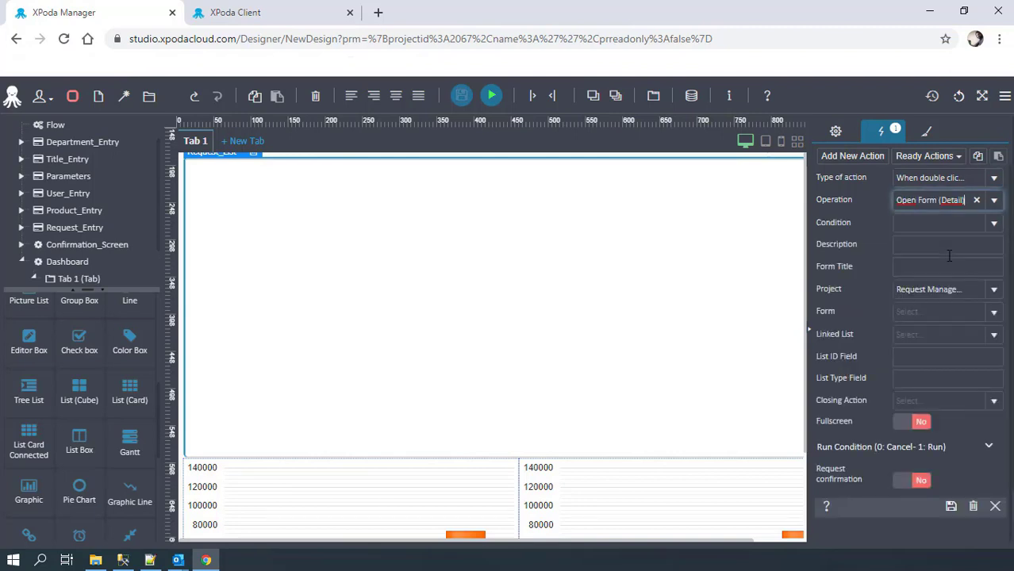
Set the double-click action's condition to In New Window and its form to Request Entry
left_click(990, 223)
left_click(925, 272)
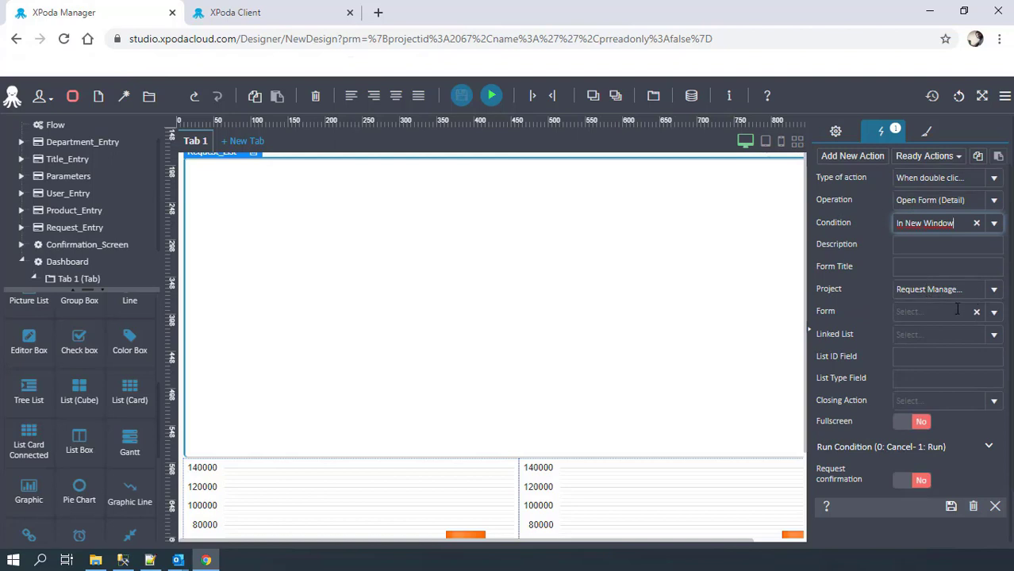
left_click(987, 310)
left_click(985, 420)
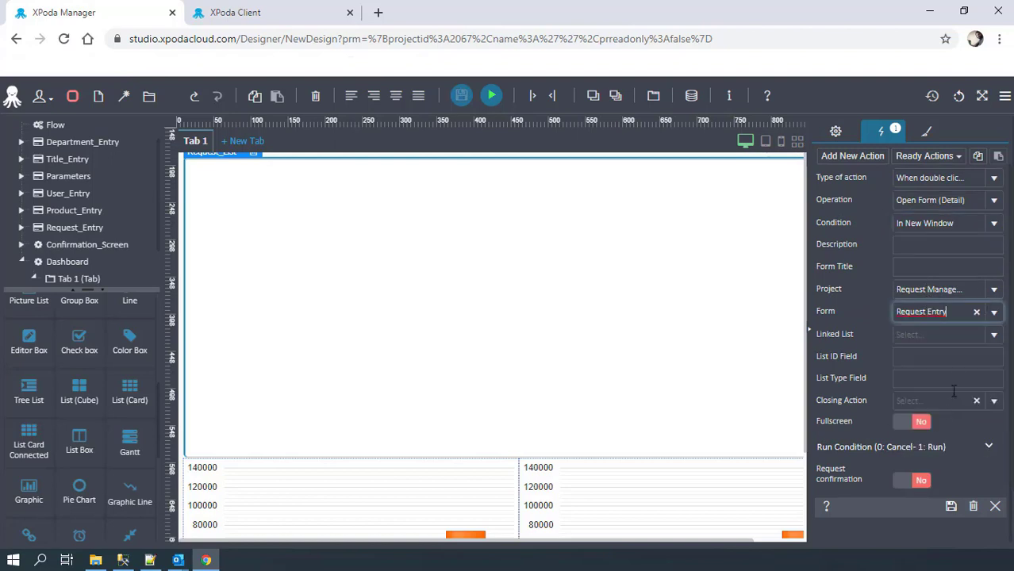
Link the action to Request_List with list ID field UserTableID and list type field FormTypeID, and save the action
left_click(994, 336)
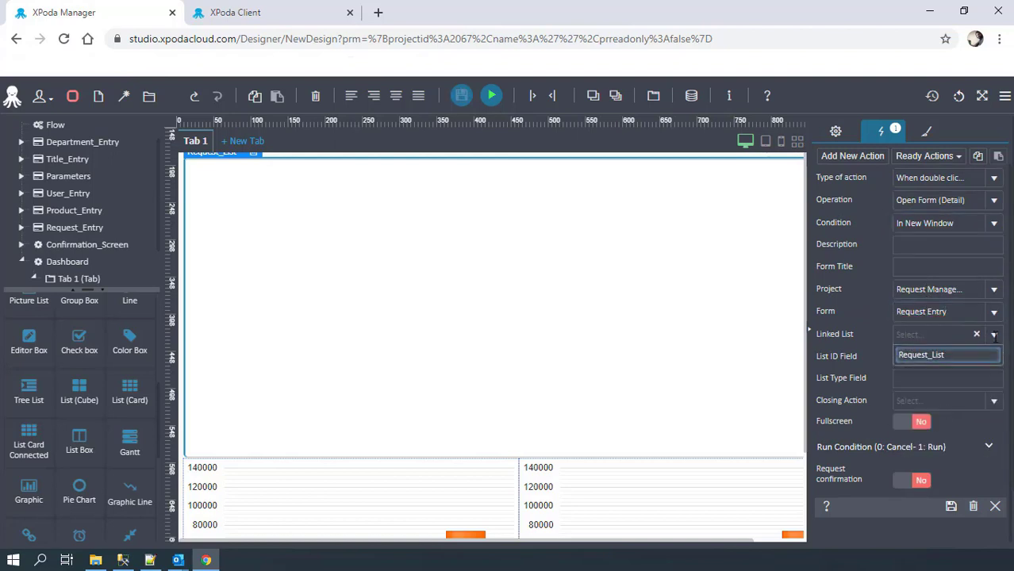
left_click(952, 354)
left_click(948, 358)
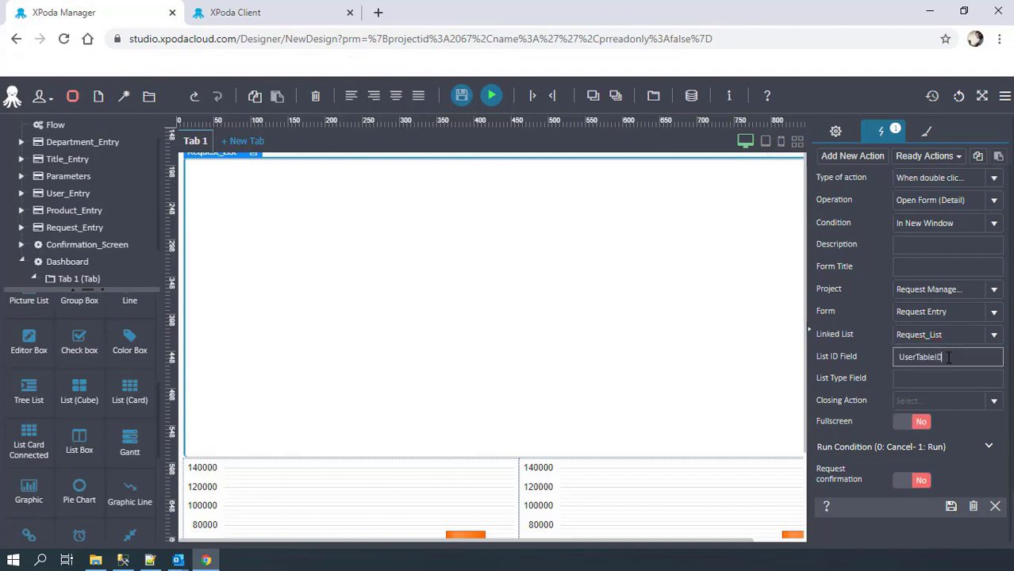
key("Tab")
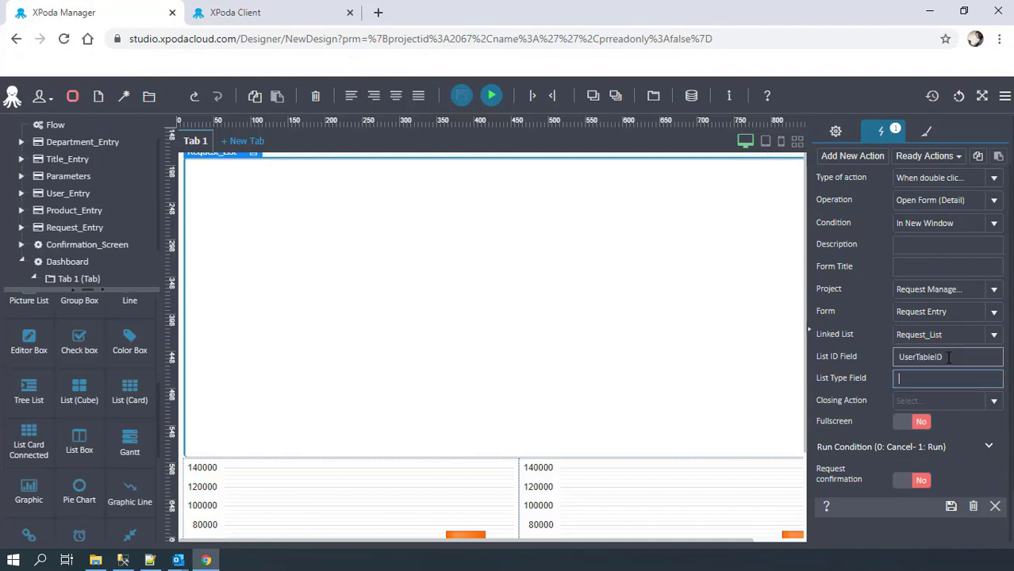
type("FormTypeID")
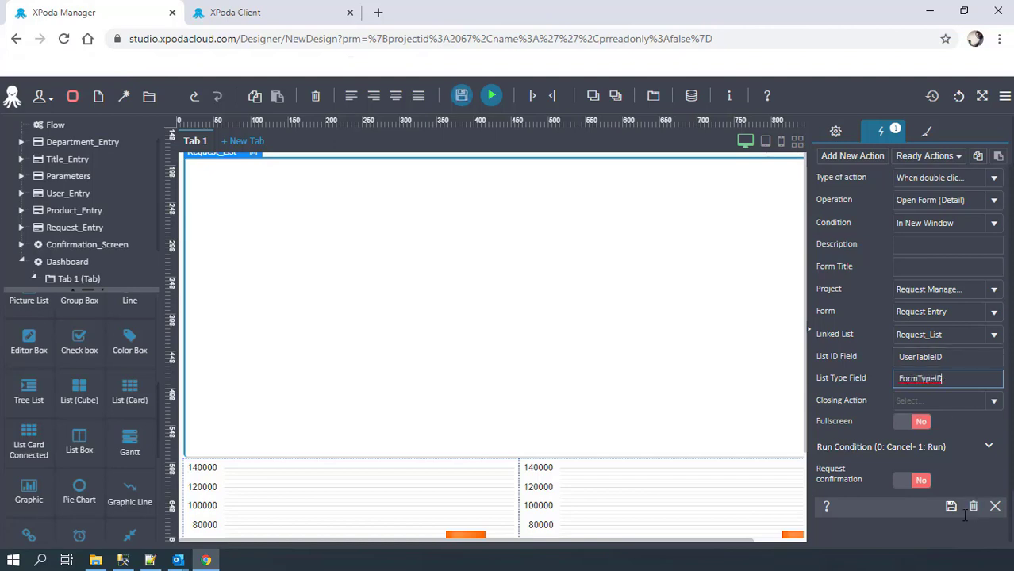
left_click(951, 506)
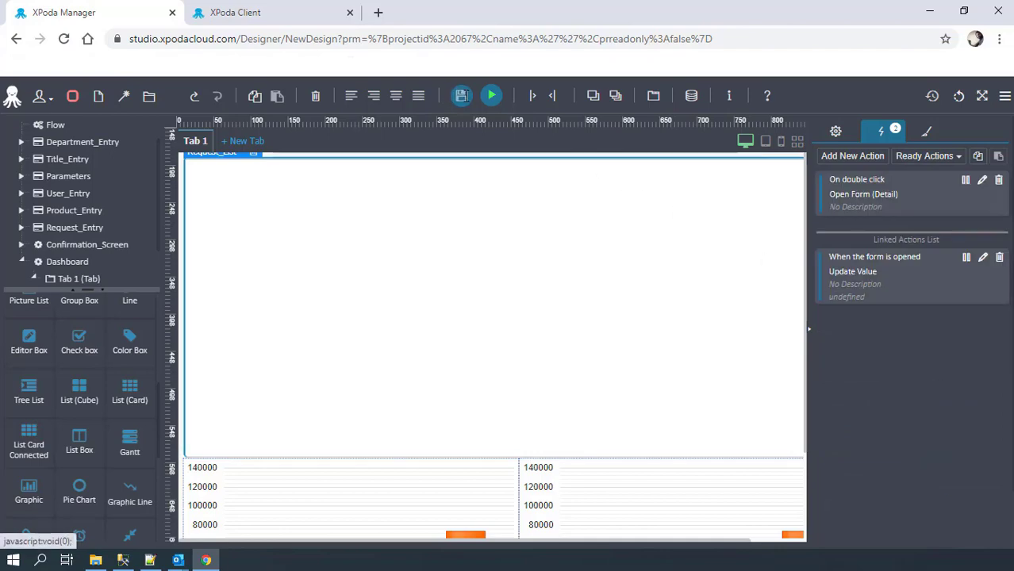
Save the project and, in XPoda Client, test opening and closing the detail form of the rejected Sales request
left_click(462, 95)
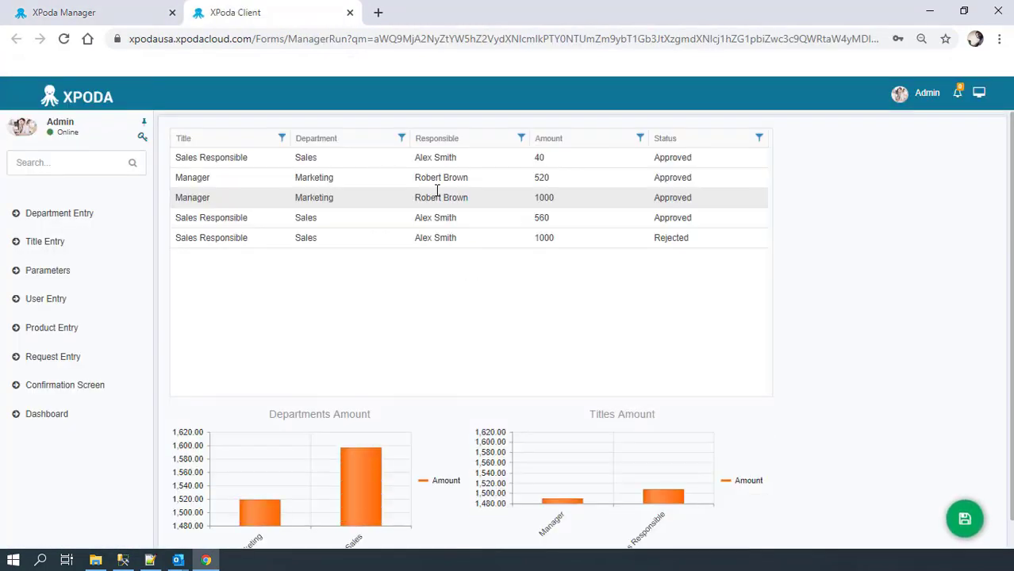
left_click(442, 242)
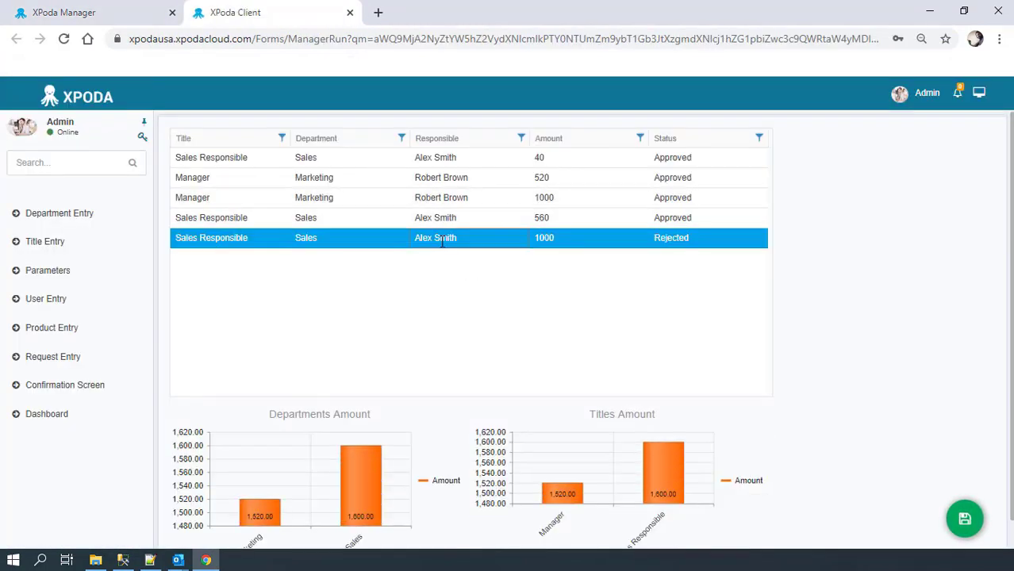
double_click(442, 242)
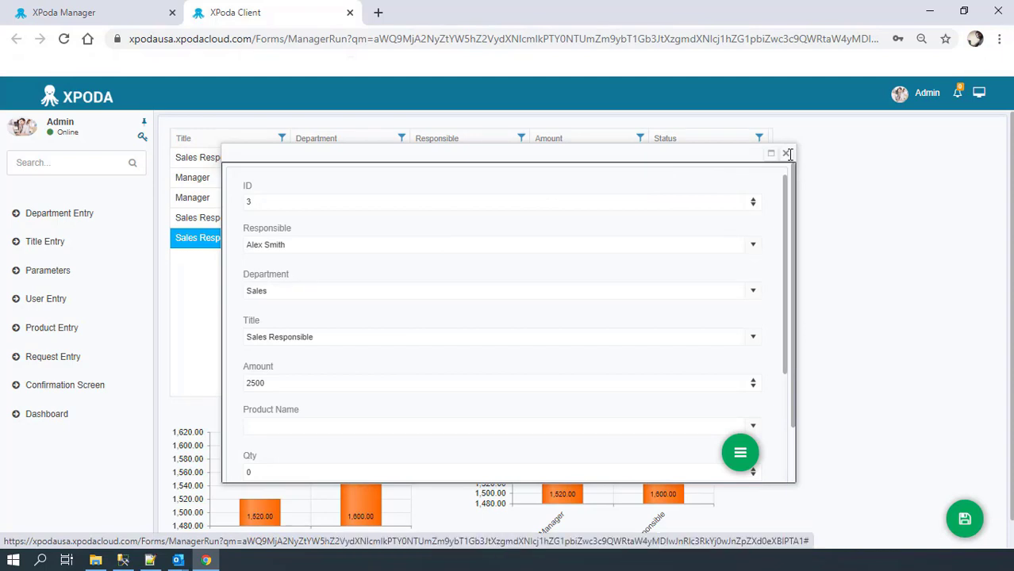
left_click(788, 154)
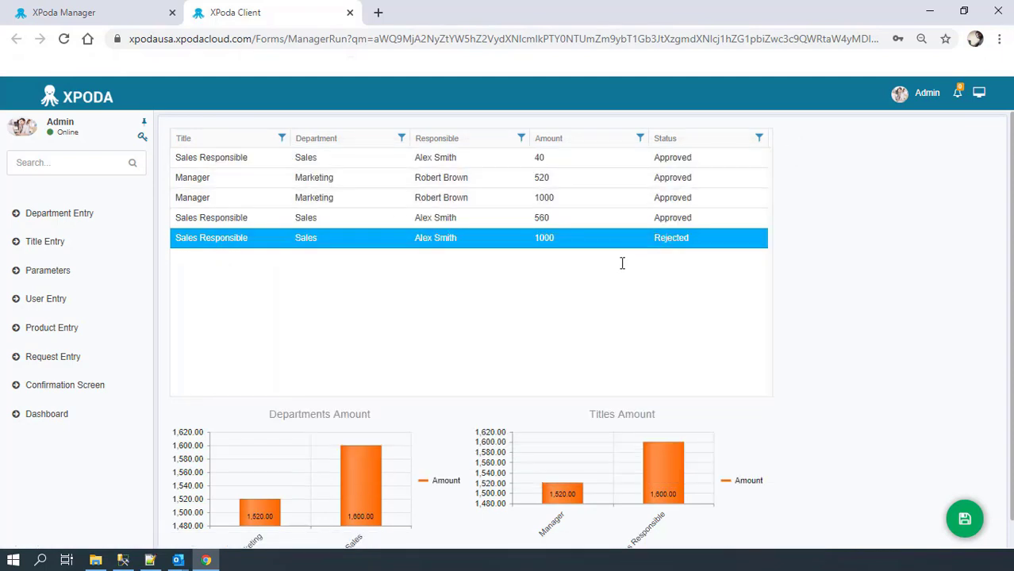